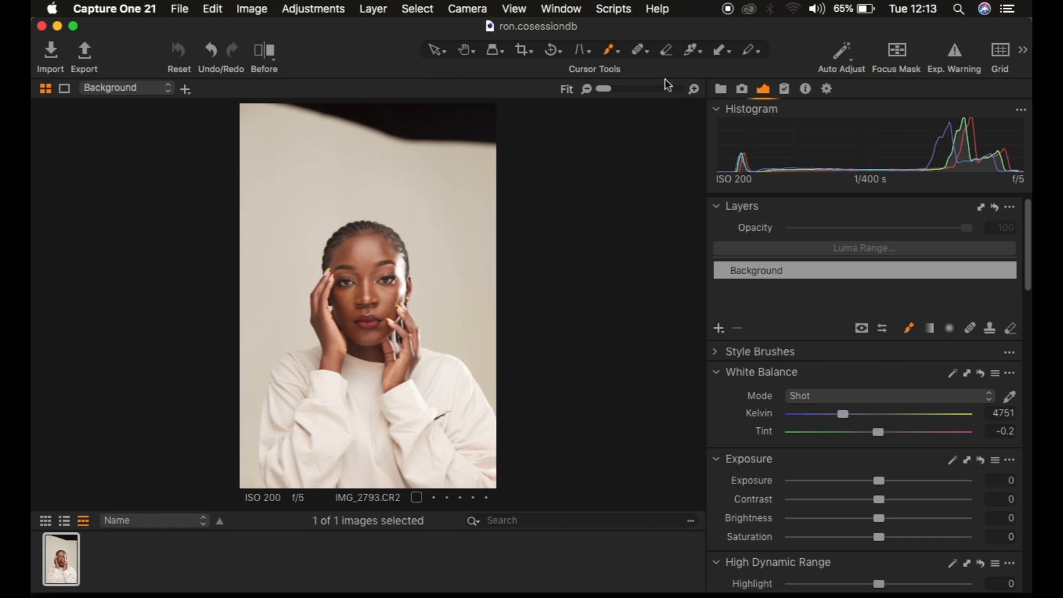
pyautogui.click(559, 8)
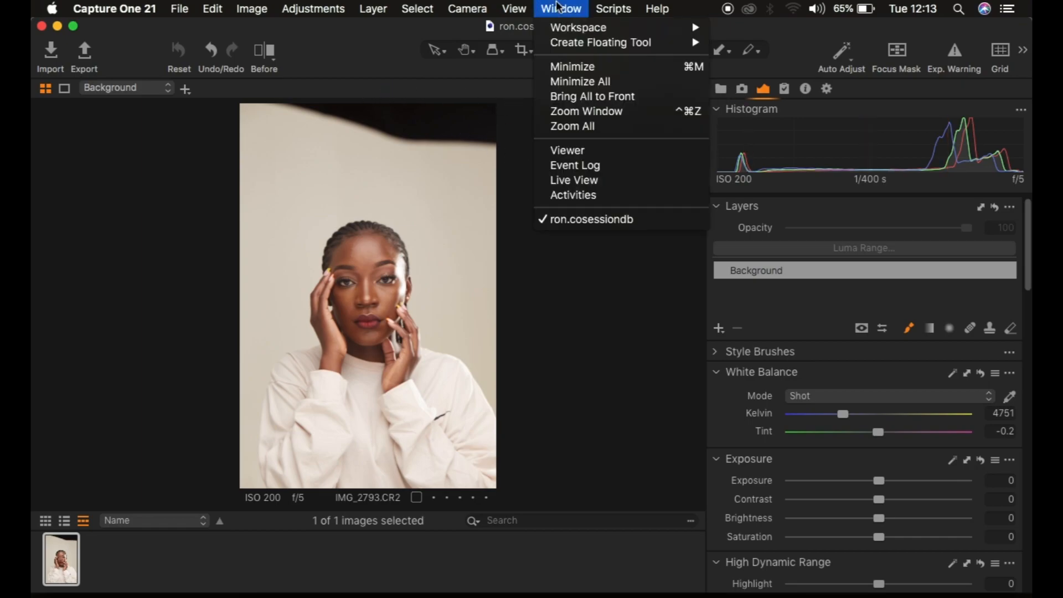
pyautogui.moveTo(567, 28)
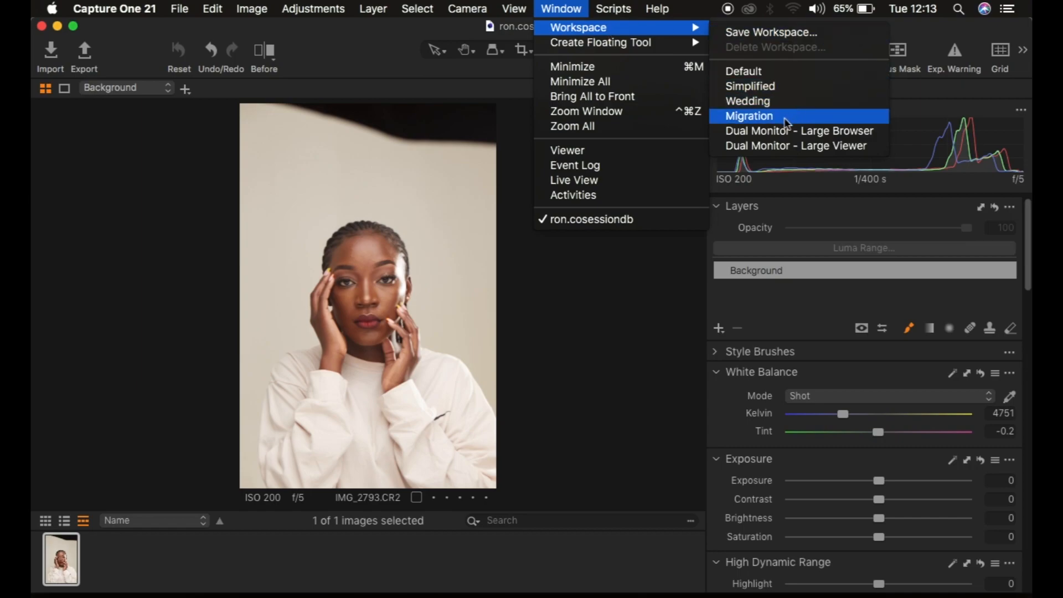
pyautogui.click(778, 310)
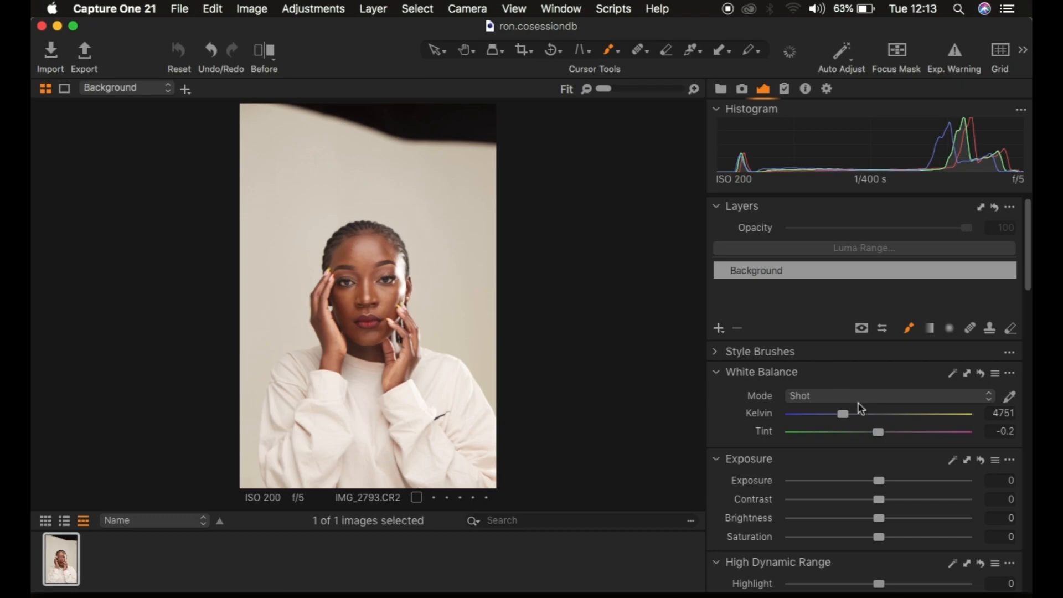
# On the Background layer, set High Dynamic Range Highlight and White to -100, and set Exposure to -0.52 with Contrast at 5.
pyautogui.scroll(-4, 869, 501)
pyautogui.moveTo(850, 488); pyautogui.dragTo(791, 488)
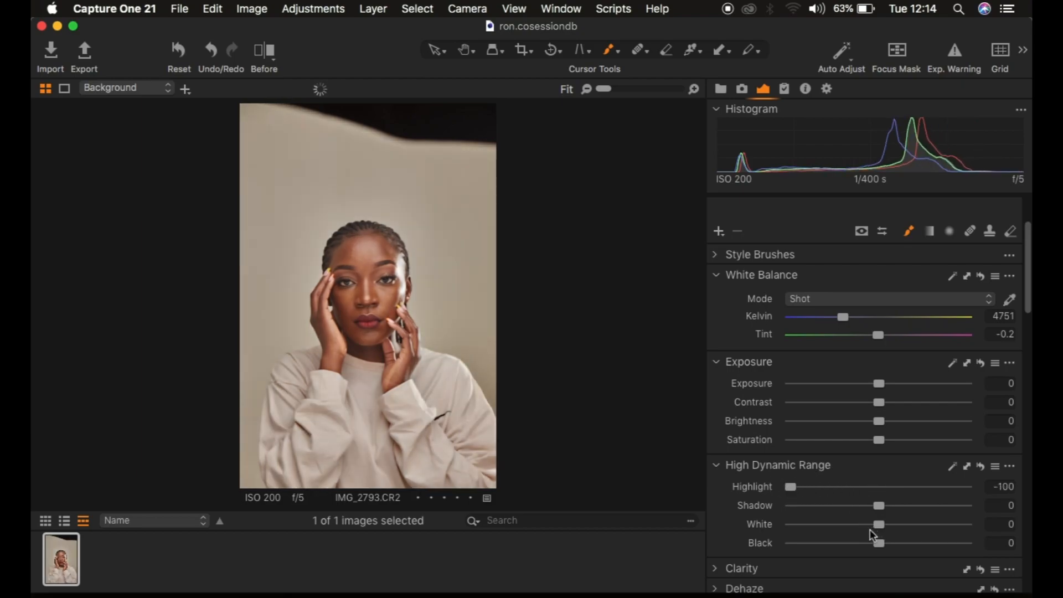
pyautogui.moveTo(863, 525); pyautogui.dragTo(754, 526)
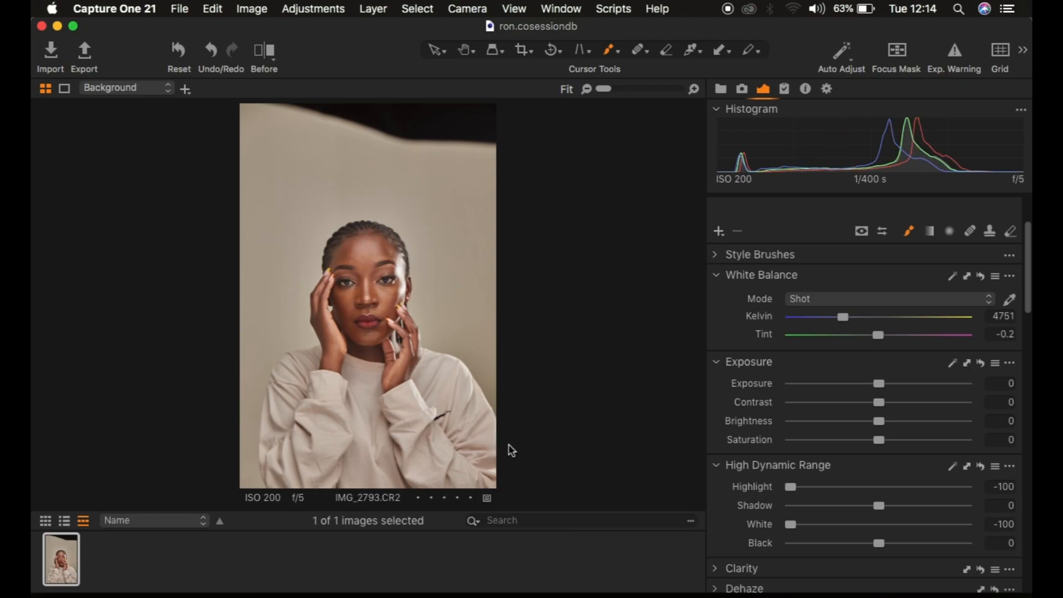
pyautogui.moveTo(881, 391); pyautogui.dragTo(874, 391)
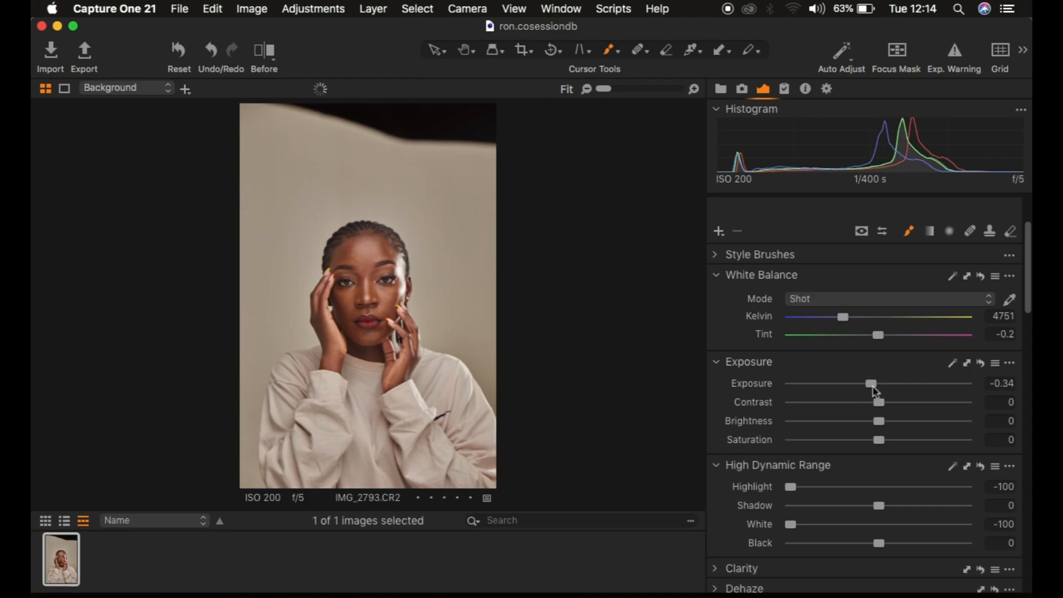
pyautogui.moveTo(874, 391); pyautogui.dragTo(888, 404)
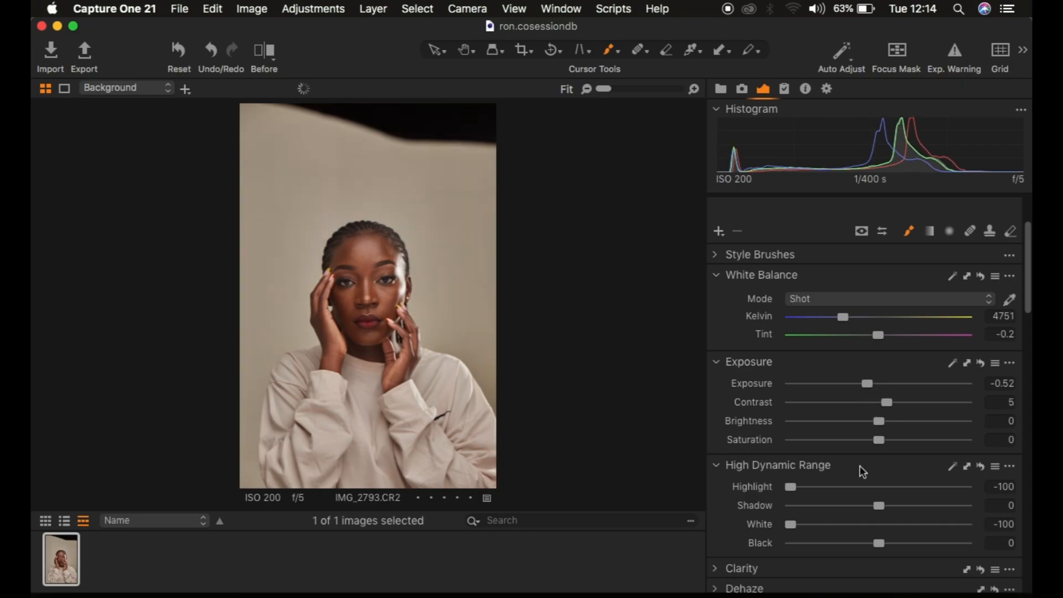
# Raise the RGB Levels black input point of the Background layer to 2.
pyautogui.scroll(-3, 862, 471)
pyautogui.scroll(-4, 862, 471)
pyautogui.click(718, 425)
pyautogui.moveTo(718, 425); pyautogui.dragTo(721, 423)
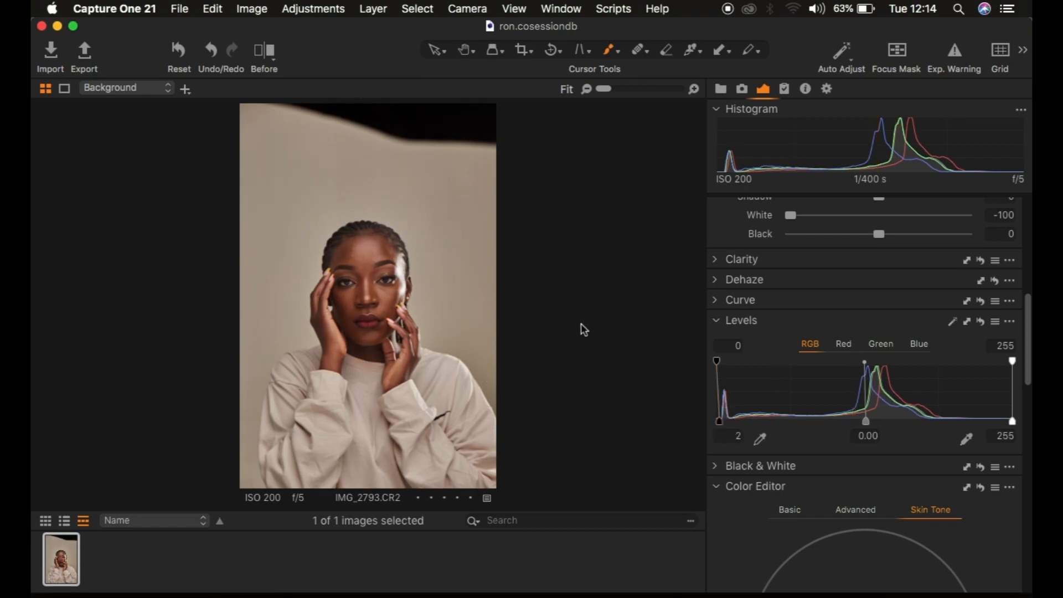
# Compare the portrait before and after the basic adjustments, and return to the edited version.
pyautogui.click(263, 53)
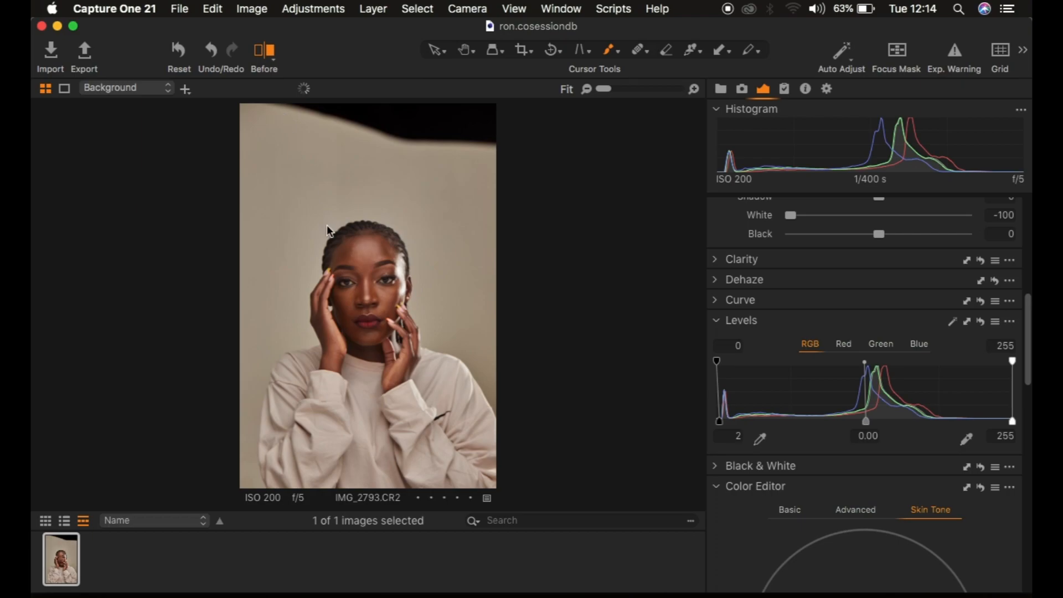
pyautogui.moveTo(367, 296); pyautogui.dragTo(190, 308)
pyautogui.click(263, 50)
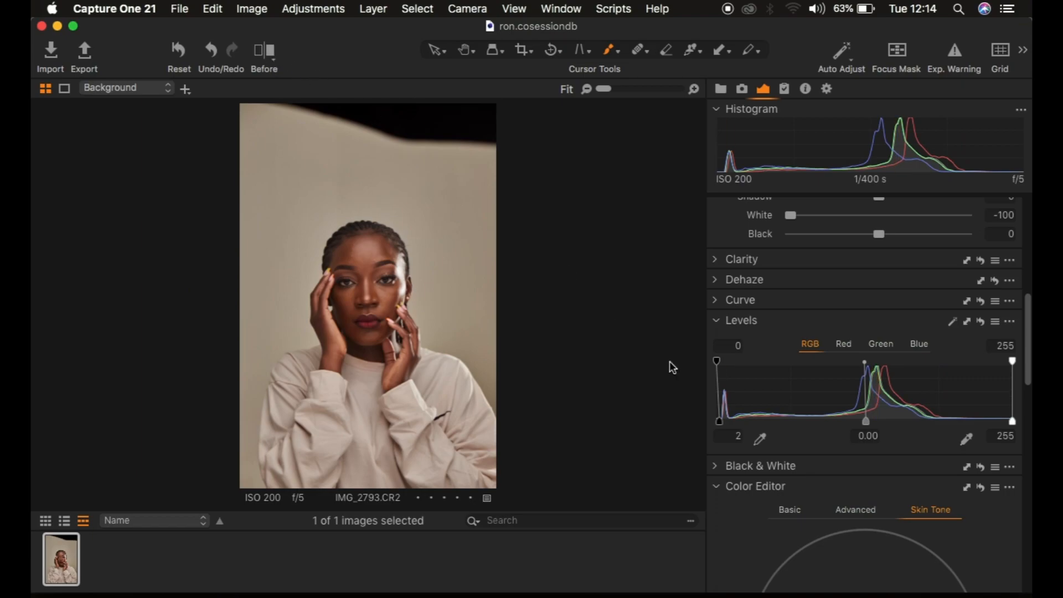
# Add a new filled adjustment layer above the Background layer.
pyautogui.scroll(10, 903, 337)
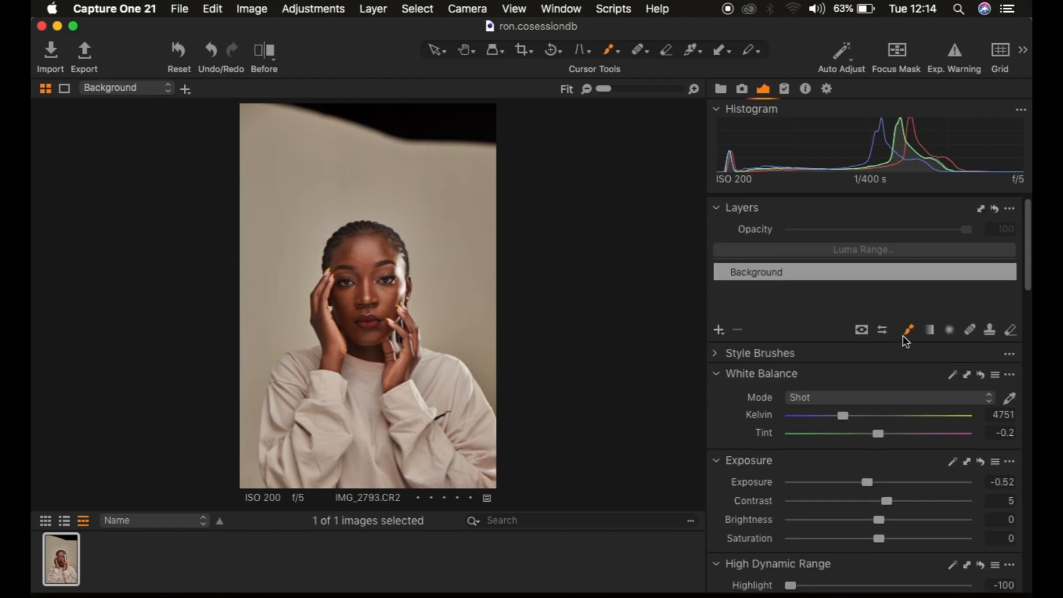
pyautogui.click(719, 334)
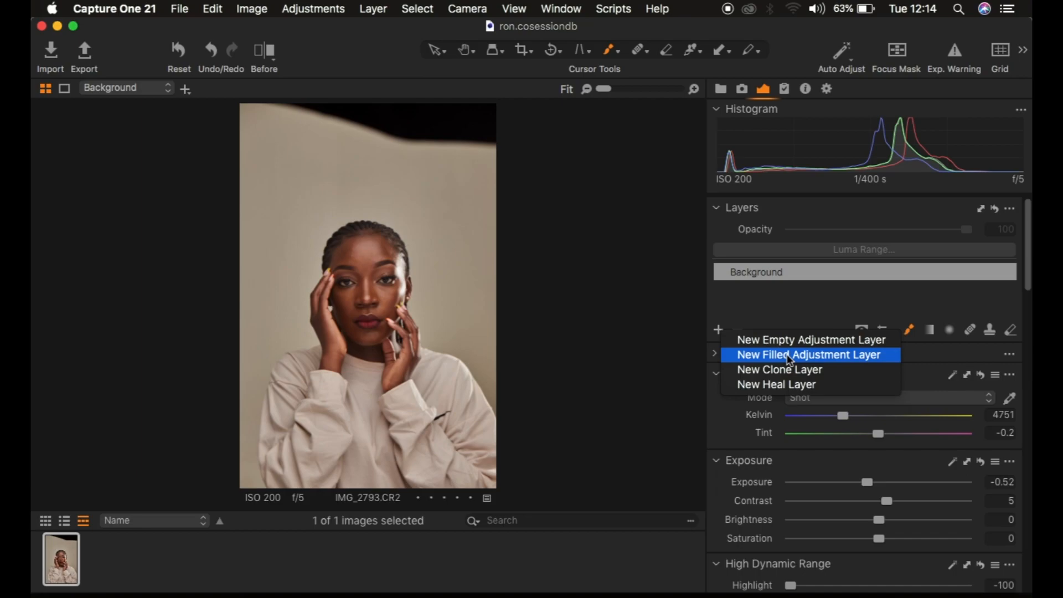
pyautogui.click(772, 294)
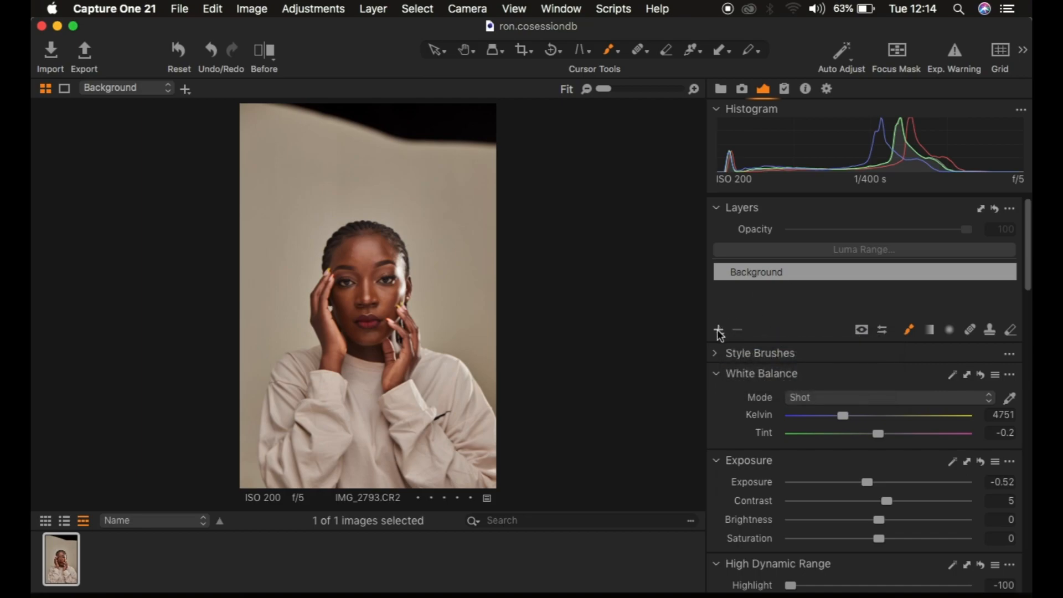
pyautogui.click(720, 334)
pyautogui.click(782, 356)
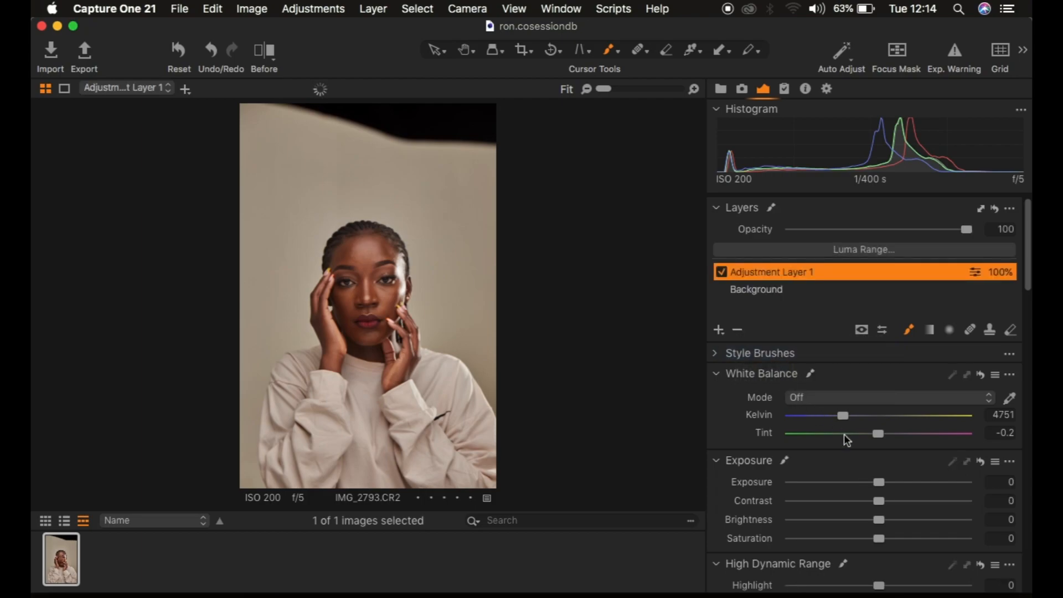
# Look through the Basic, Advanced and Skin Tone modes of the Color Editor, finishing in Skin Tone.
pyautogui.scroll(-10, 843, 434)
pyautogui.scroll(-10, 844, 434)
pyautogui.scroll(3, 844, 434)
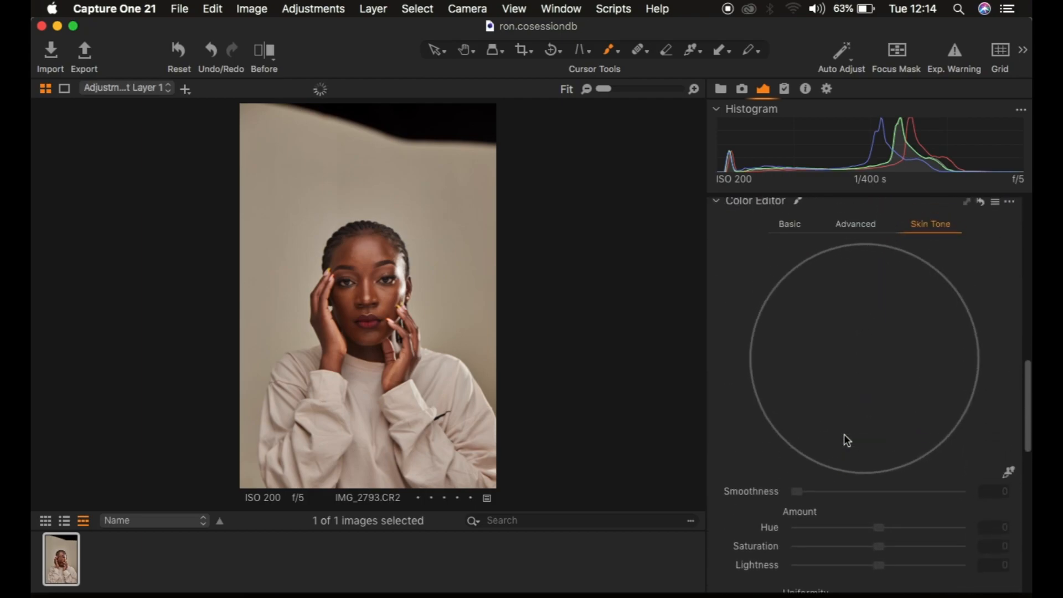
pyautogui.scroll(1, 844, 433)
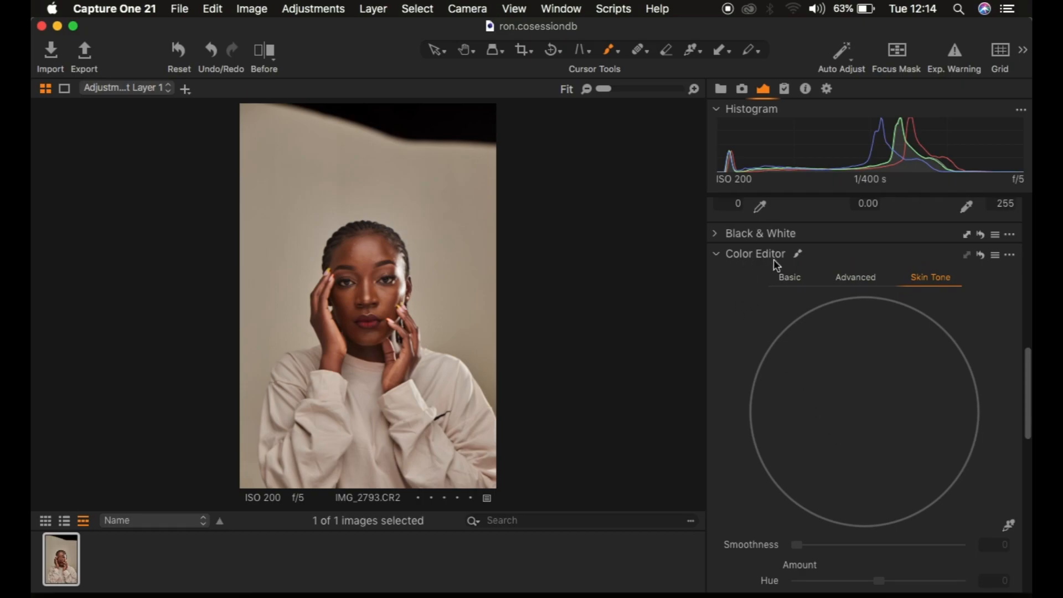
pyautogui.click(785, 278)
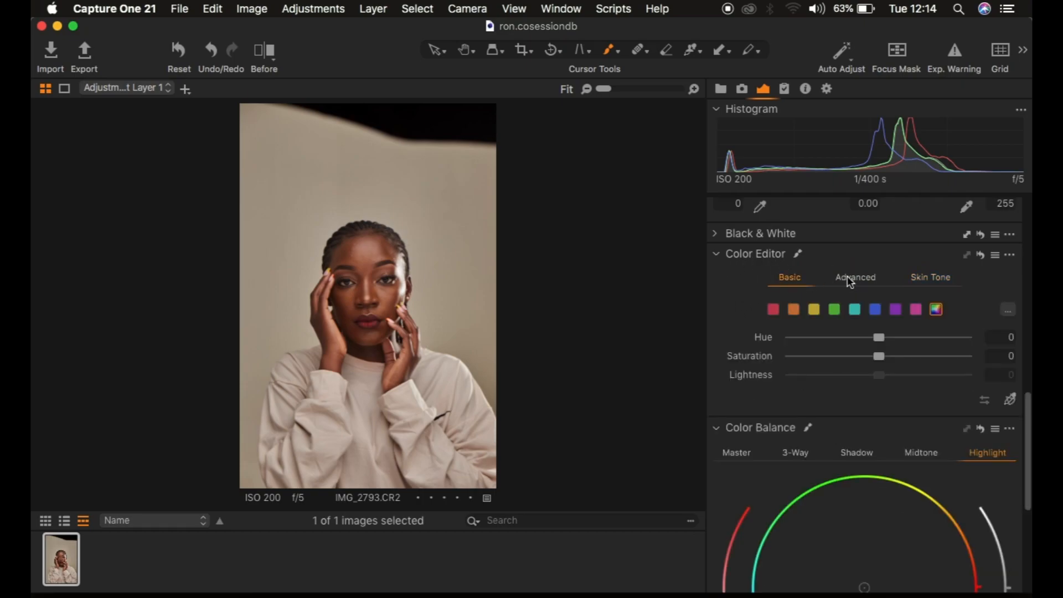
pyautogui.click(846, 276)
pyautogui.click(921, 278)
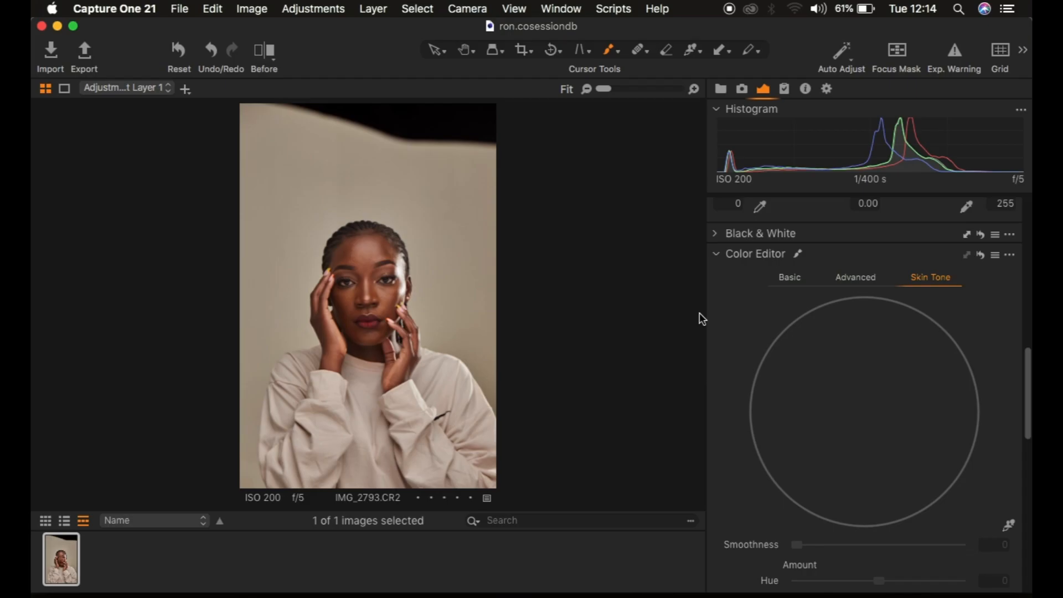
# Sample the skin color beside the bridge of the nose with the Skin Tone color picker.
pyautogui.press('super+equal')
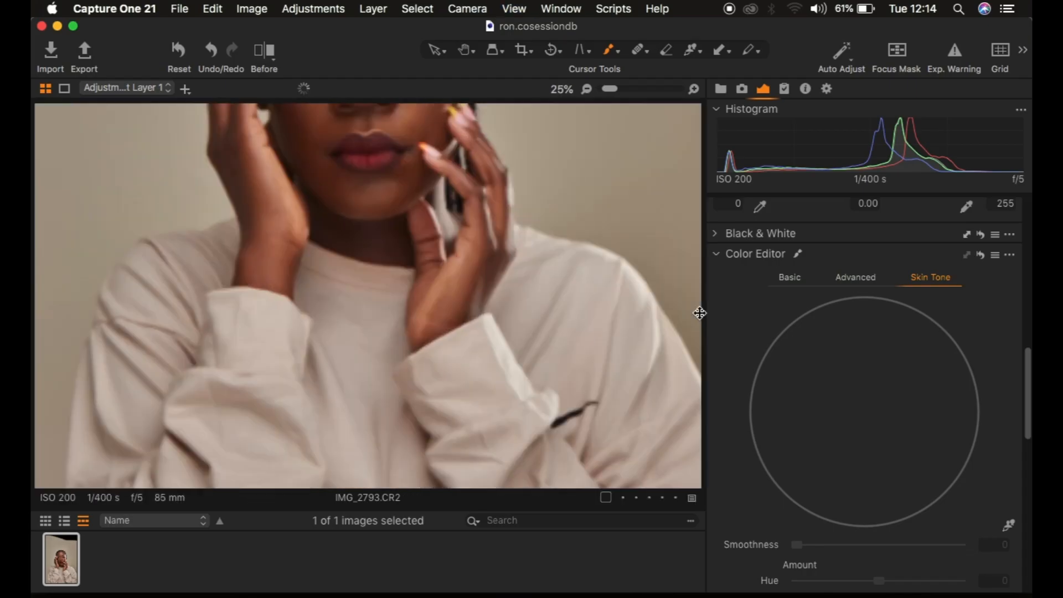
pyautogui.moveTo(475, 171); pyautogui.dragTo(474, 380)
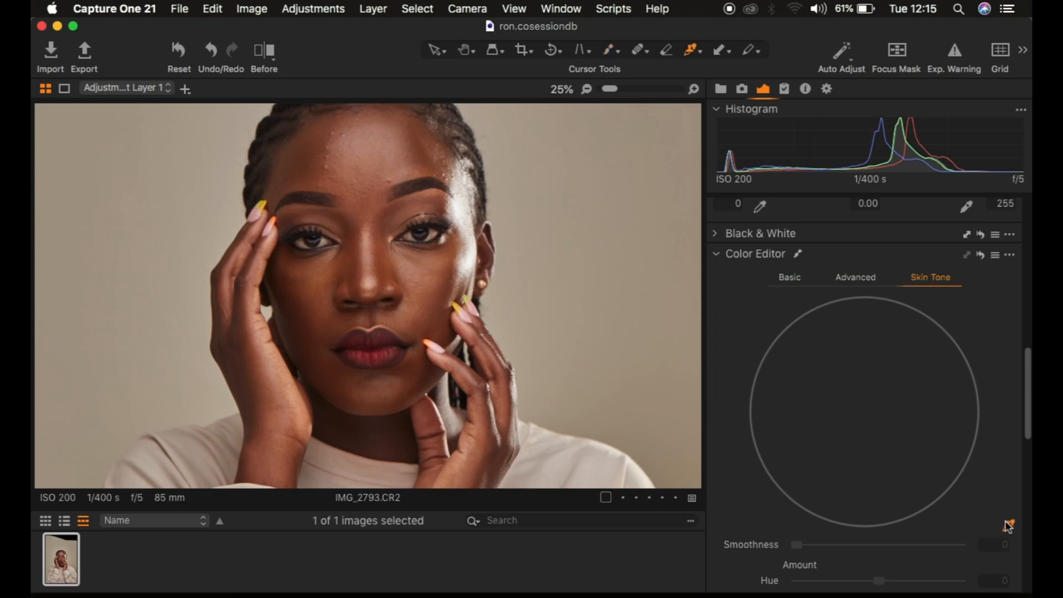
pyautogui.click(1008, 524)
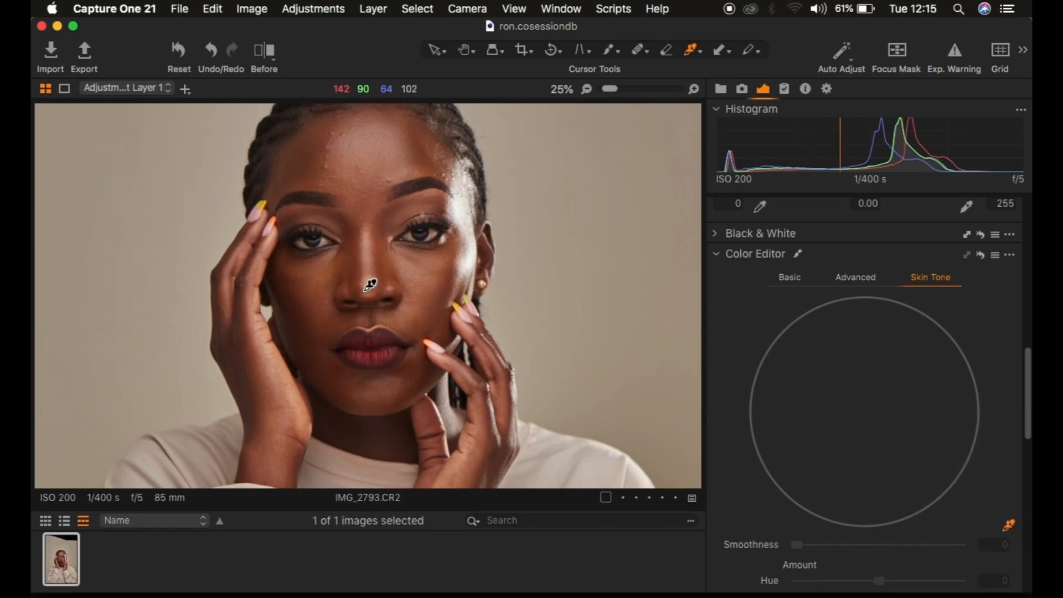
pyautogui.press('super+equal')
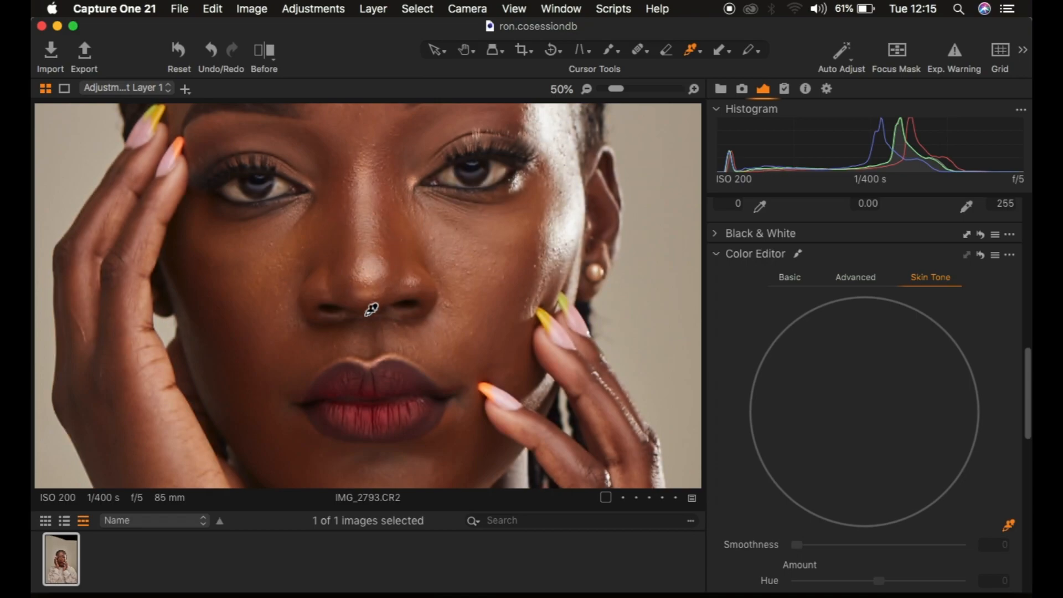
pyautogui.click(332, 226)
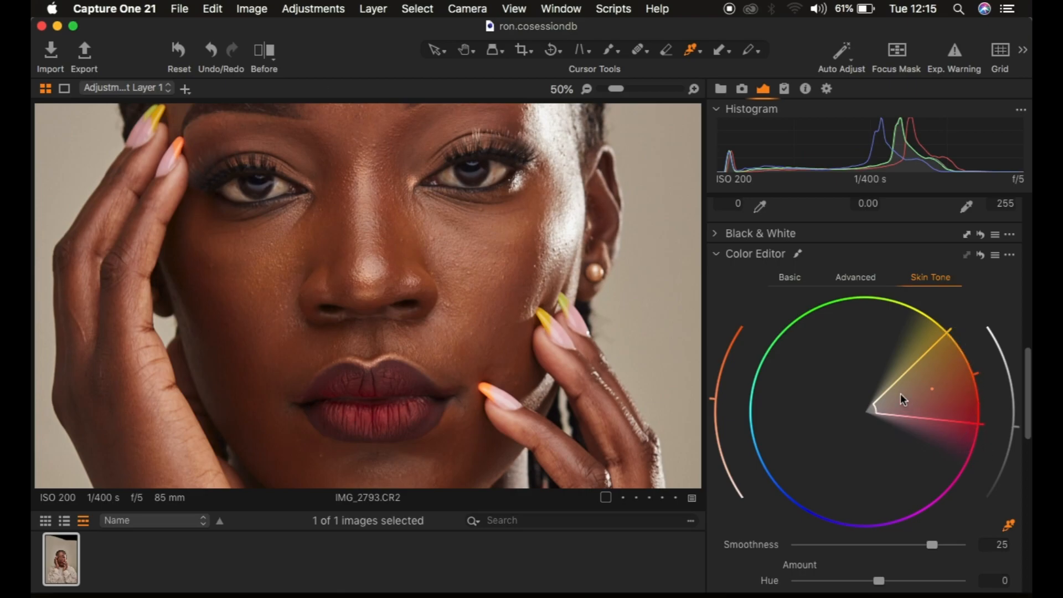
# Even out the sampled skin tone by setting Uniformity Hue to 78.5 and Uniformity Saturation to 68.5.
pyautogui.scroll(-5, 903, 379)
pyautogui.press('super+minus')
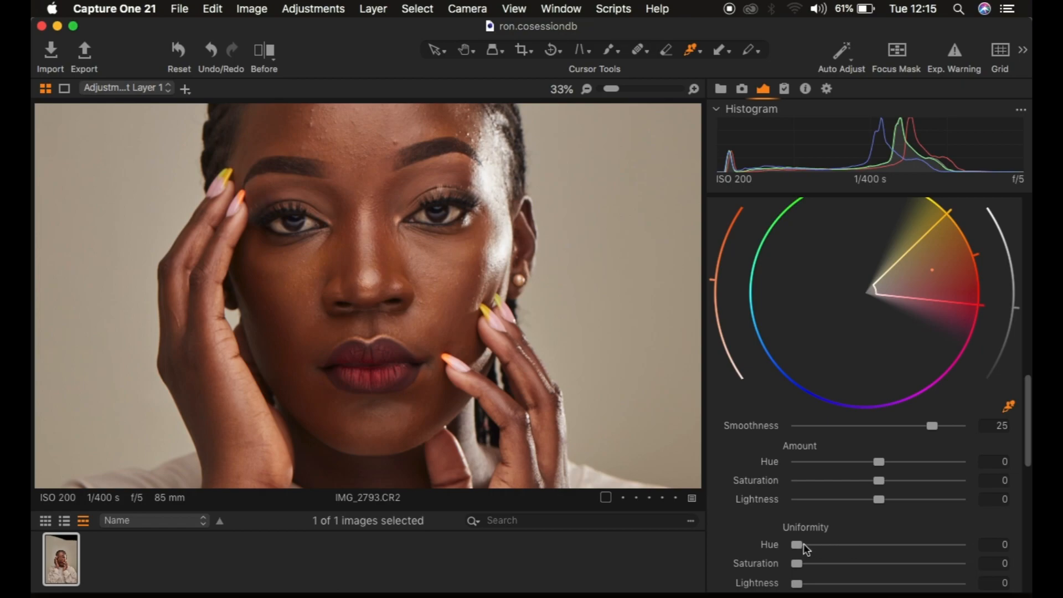
pyautogui.moveTo(804, 548); pyautogui.dragTo(890, 549)
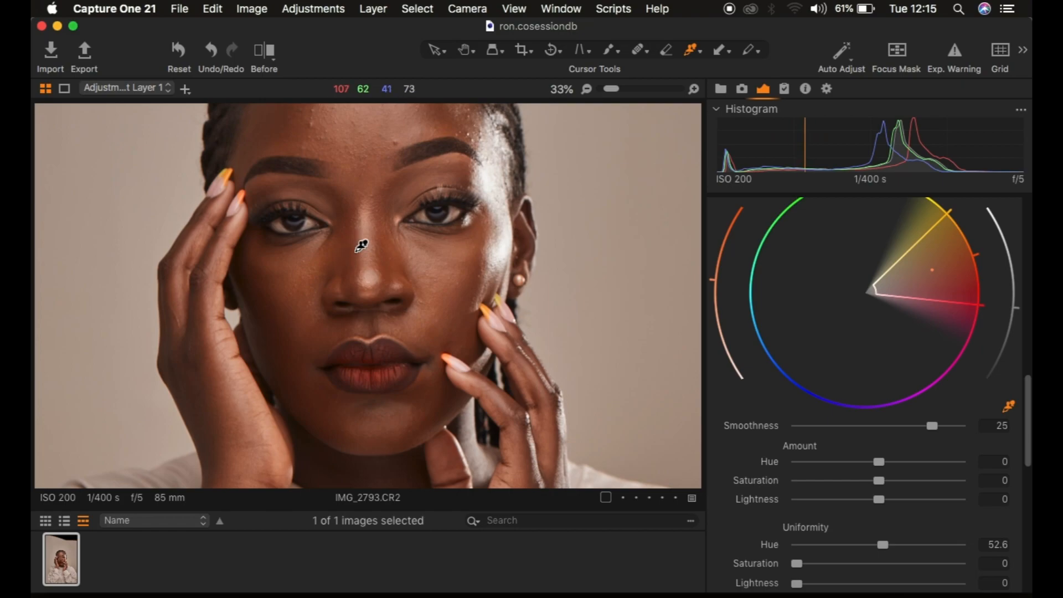
pyautogui.moveTo(799, 563); pyautogui.dragTo(852, 565)
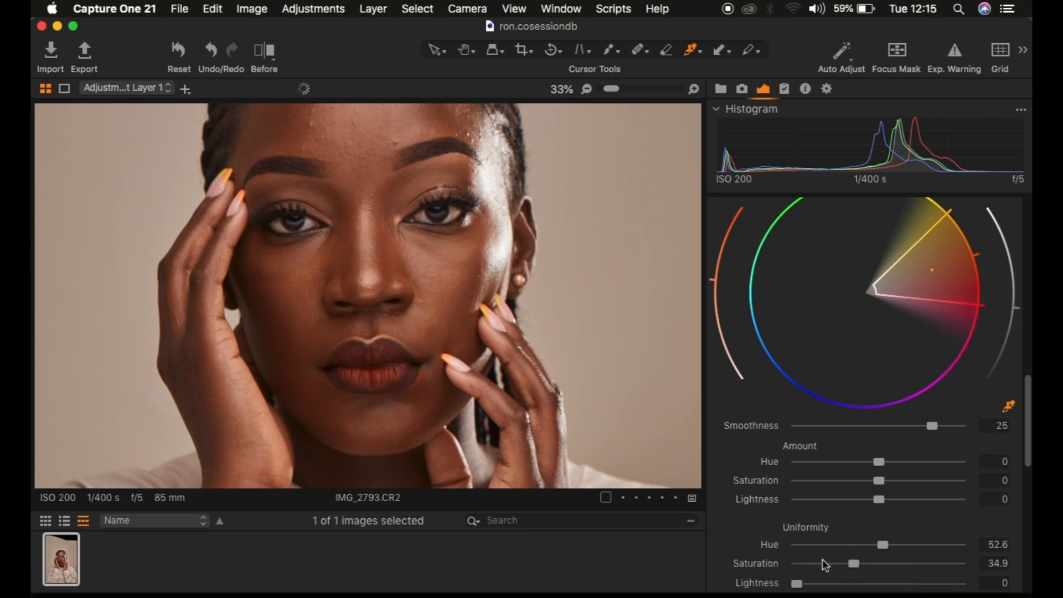
pyautogui.moveTo(883, 544)
pyautogui.mouseDown()
pyautogui.moveTo(867, 566)
pyautogui.moveTo(881, 563)
pyautogui.mouseUp()
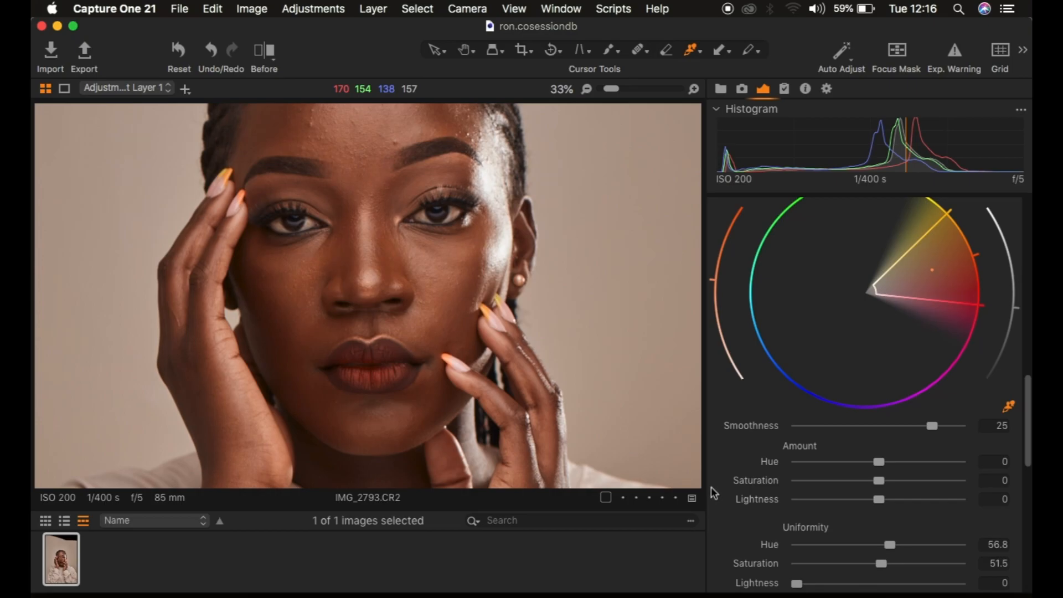
pyautogui.press('super+0')
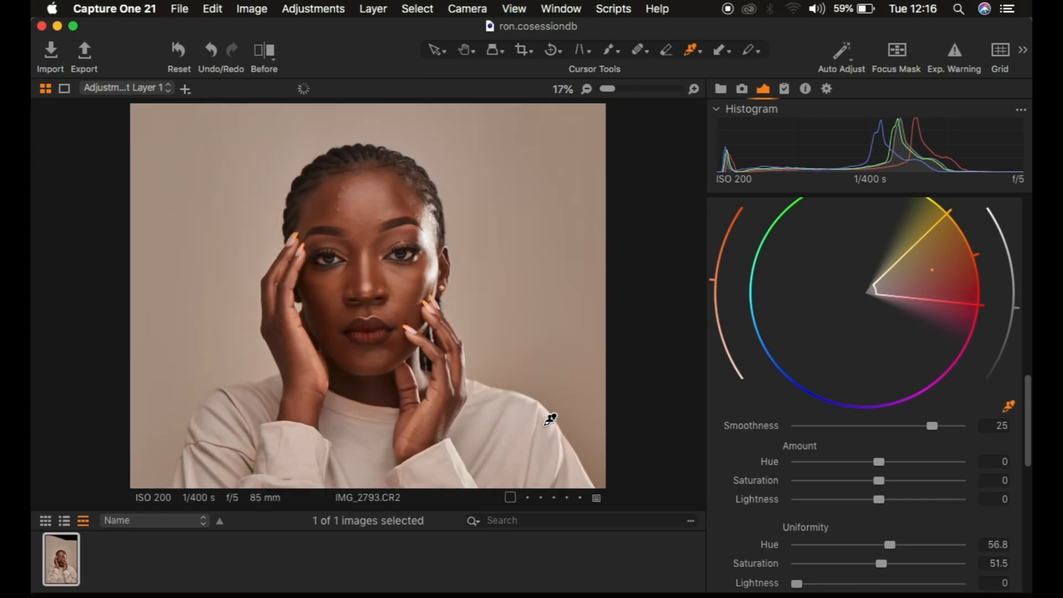
pyautogui.click(911, 548)
pyautogui.moveTo(892, 561); pyautogui.dragTo(903, 567)
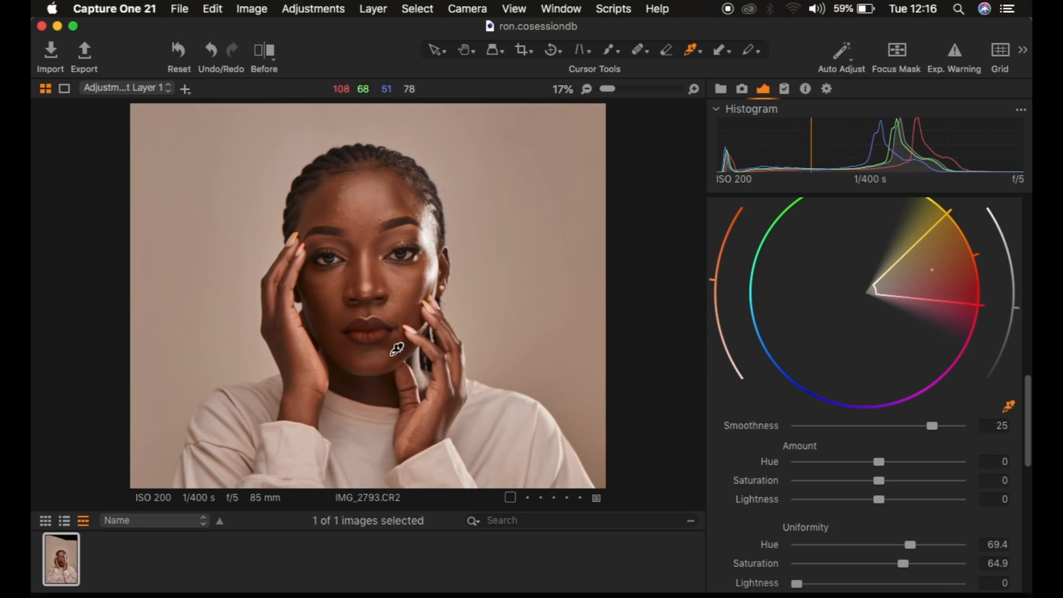
pyautogui.moveTo(910, 544)
pyautogui.mouseDown()
pyautogui.moveTo(925, 545)
pyautogui.moveTo(915, 563)
pyautogui.mouseUp()
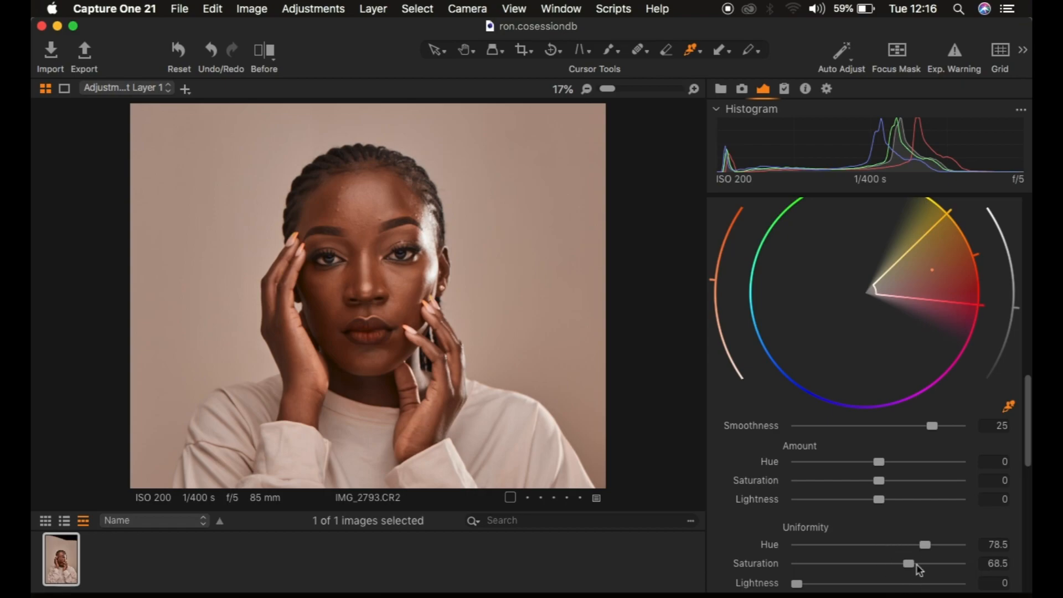
# Reduce the skin tone's Amount Saturation to -1.7.
pyautogui.moveTo(877, 480)
pyautogui.mouseDown()
pyautogui.moveTo(860, 480)
pyautogui.moveTo(869, 479)
pyautogui.mouseUp()
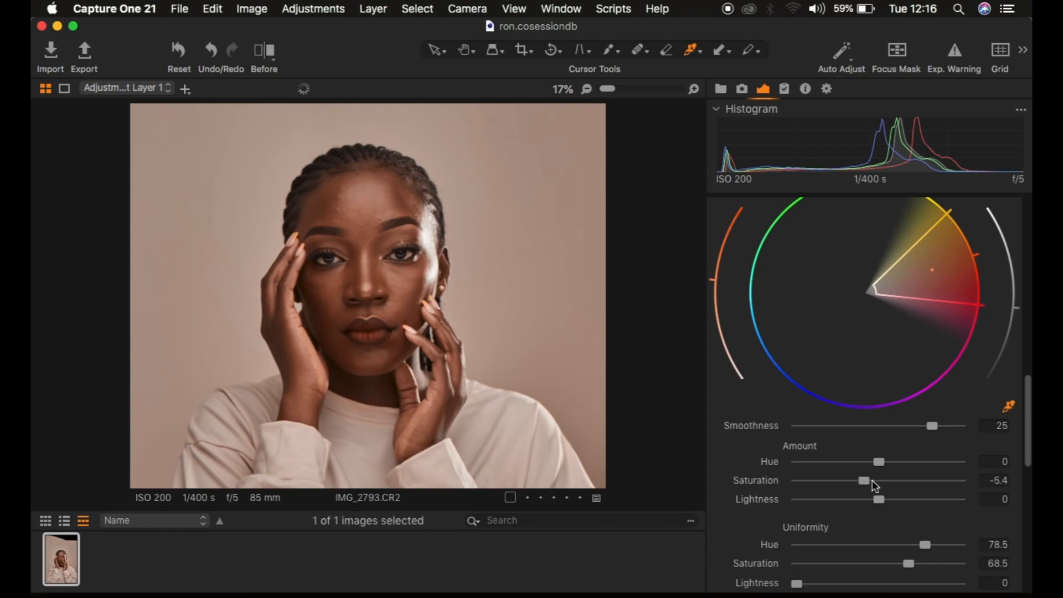
pyautogui.moveTo(868, 484); pyautogui.dragTo(879, 485)
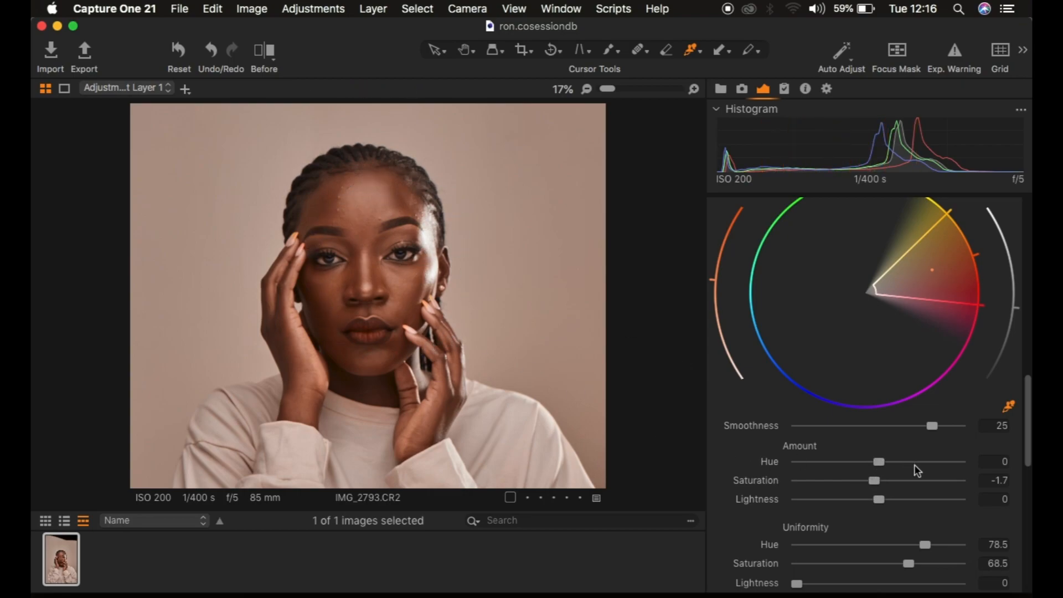
# Try the skin tone's Amount Hue at 3.7 and at -3.3, and reset it to 0.
pyautogui.moveTo(879, 461); pyautogui.dragTo(944, 463)
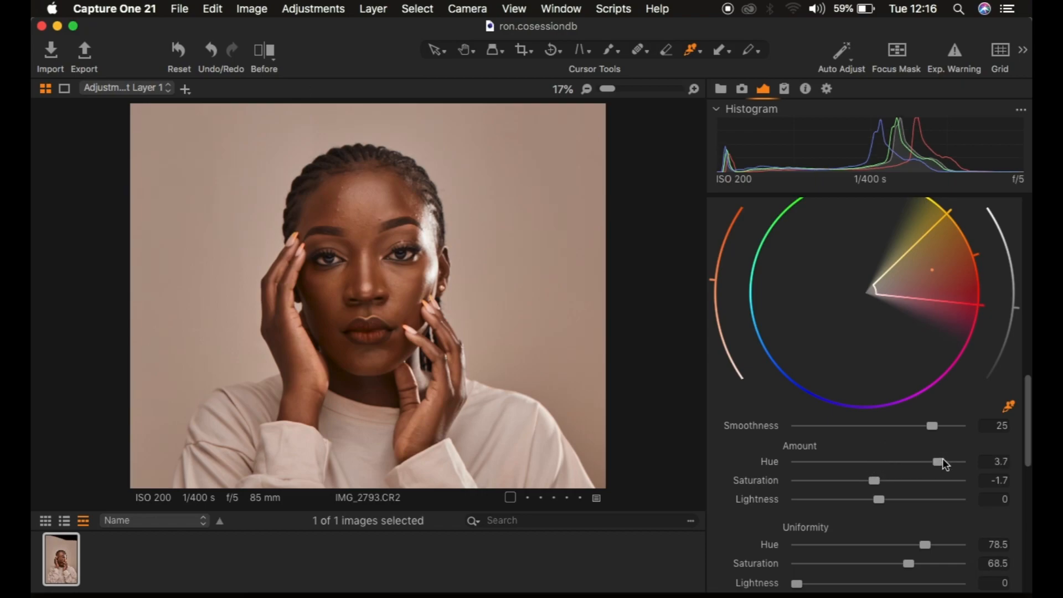
pyautogui.moveTo(941, 461); pyautogui.dragTo(824, 462)
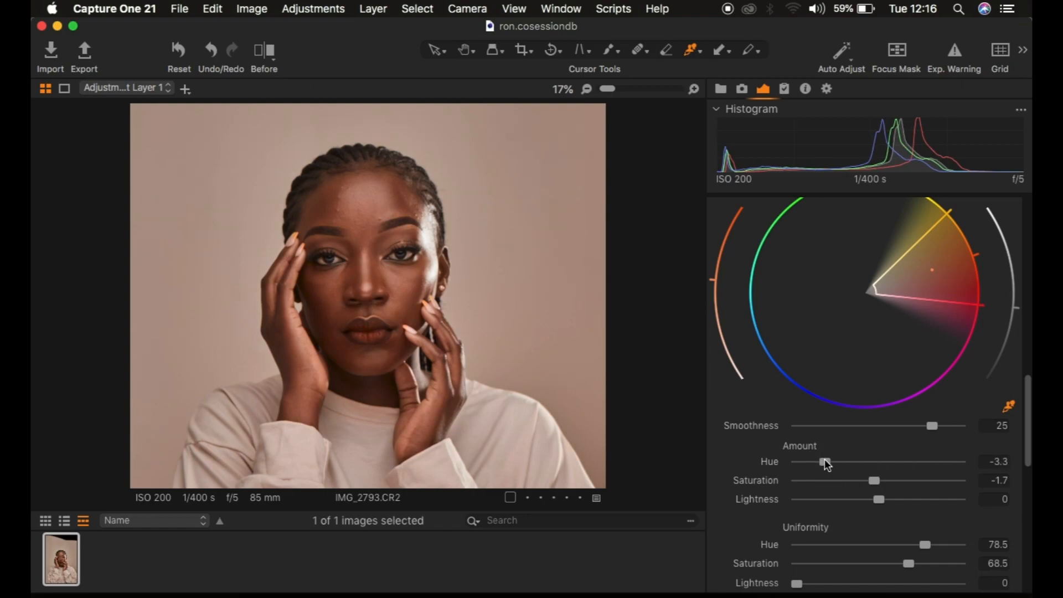
pyautogui.doubleClick(826, 461)
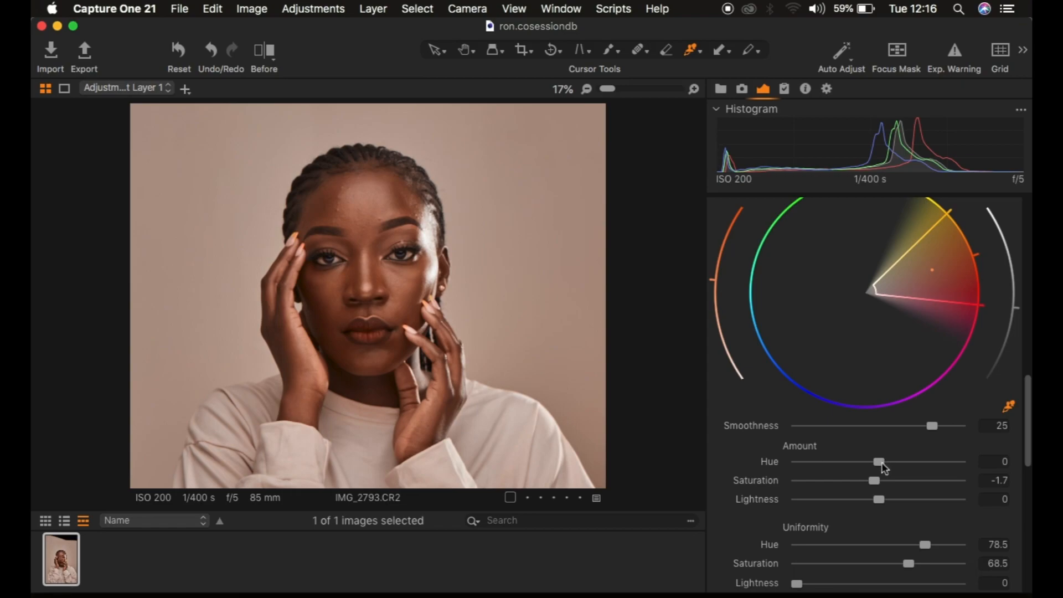
# Set the skin tone's Amount Hue to 0.1.
pyautogui.moveTo(879, 462); pyautogui.dragTo(888, 467)
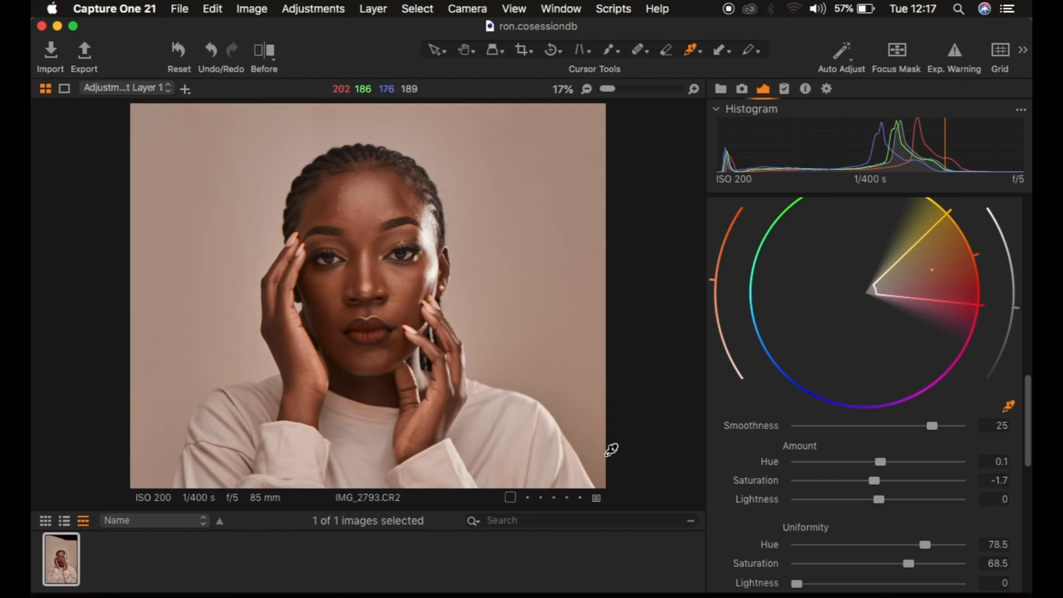
# Tint the layer's highlights moderately toward cyan-blue in Color Balance, trying stronger and weaker shifts.
pyautogui.scroll(-10, 929, 479)
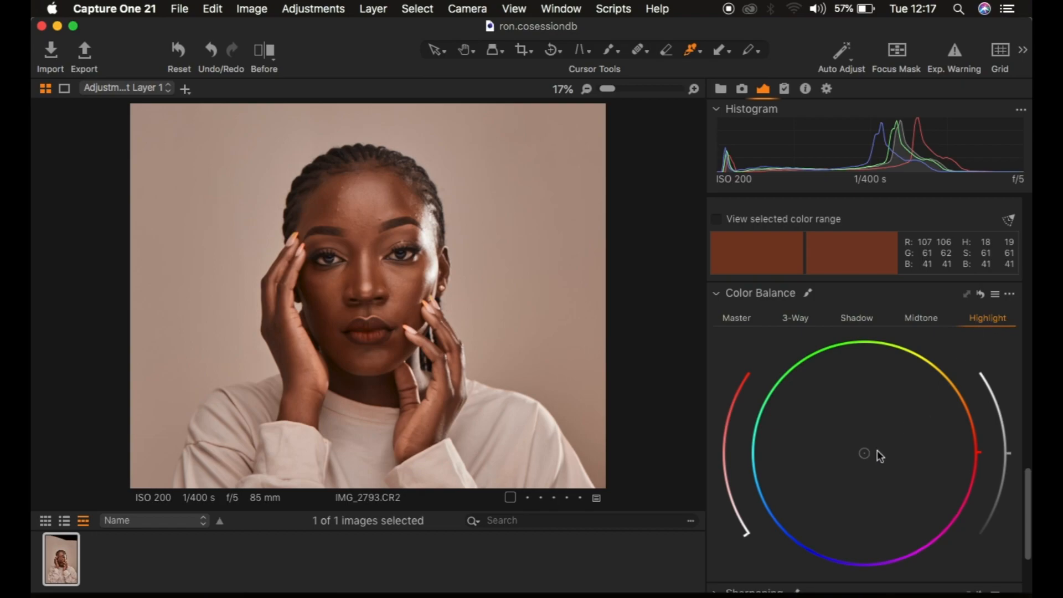
pyautogui.moveTo(863, 454); pyautogui.dragTo(823, 460)
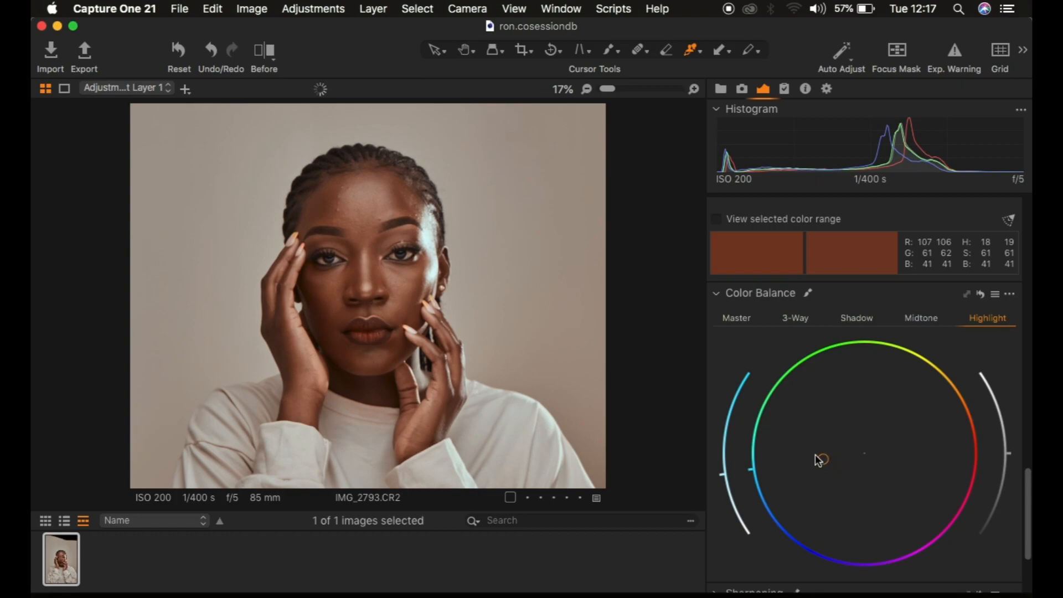
pyautogui.moveTo(821, 457); pyautogui.dragTo(800, 455)
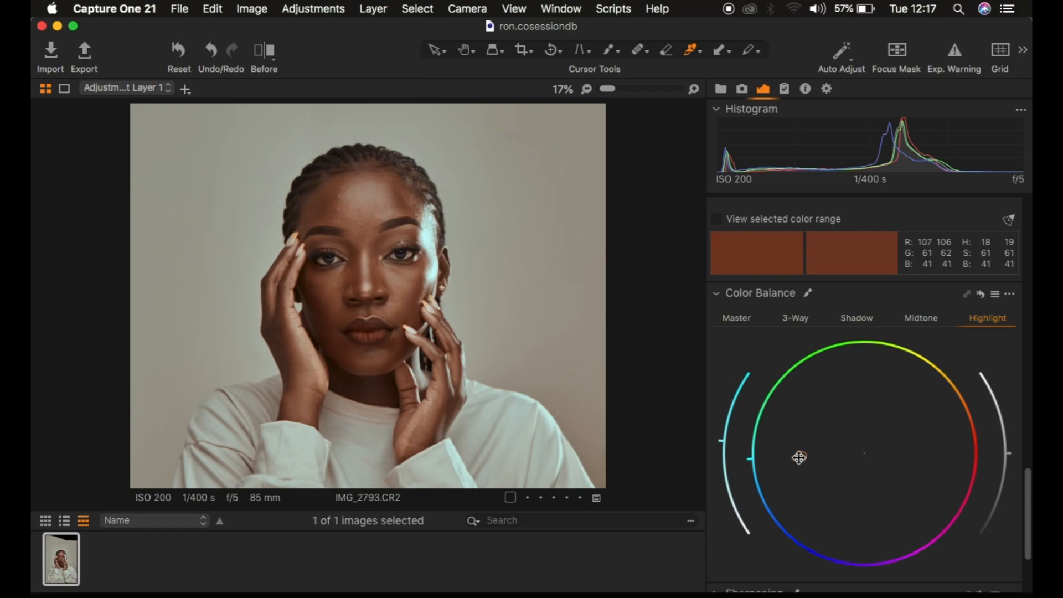
pyautogui.moveTo(817, 455); pyautogui.dragTo(839, 455)
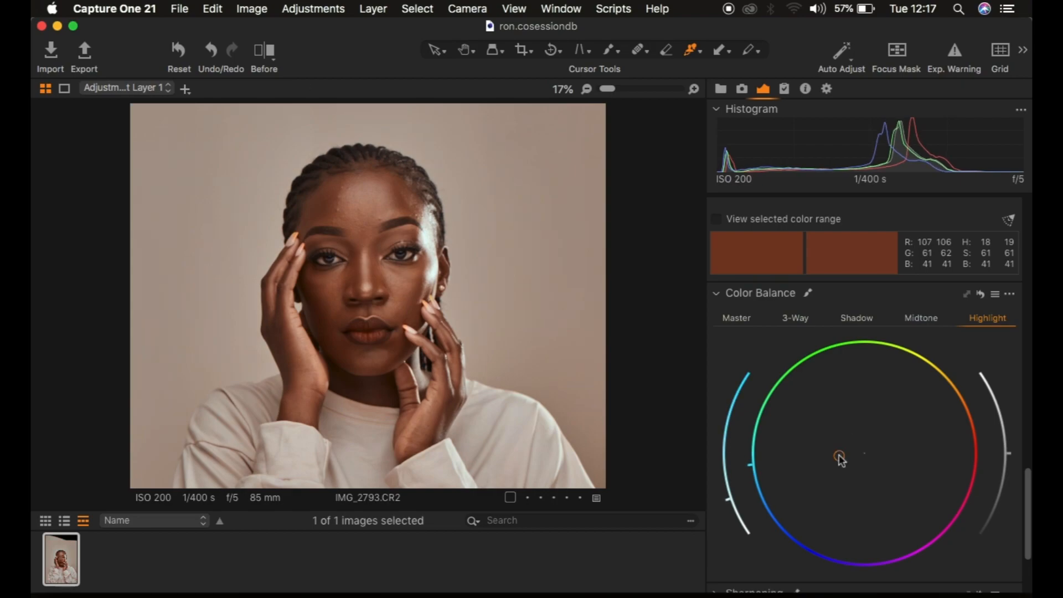
pyautogui.moveTo(840, 460); pyautogui.dragTo(823, 458)
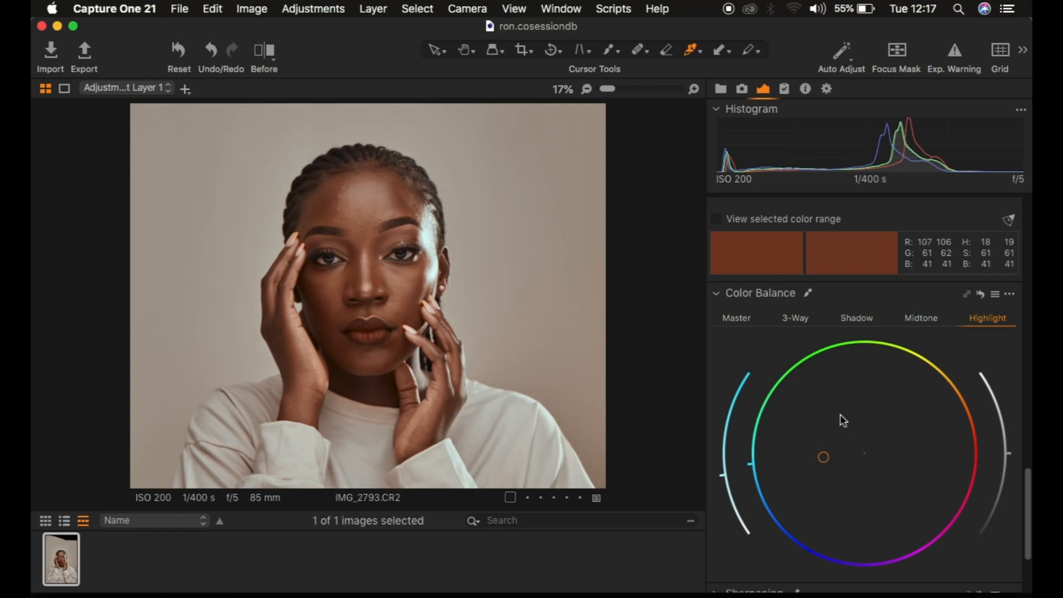
pyautogui.moveTo(823, 456); pyautogui.dragTo(819, 456)
# Warm the Color Balance midtones slightly toward orange and push the highlights further toward cyan.
pyautogui.click(913, 319)
pyautogui.moveTo(864, 452); pyautogui.dragTo(873, 450)
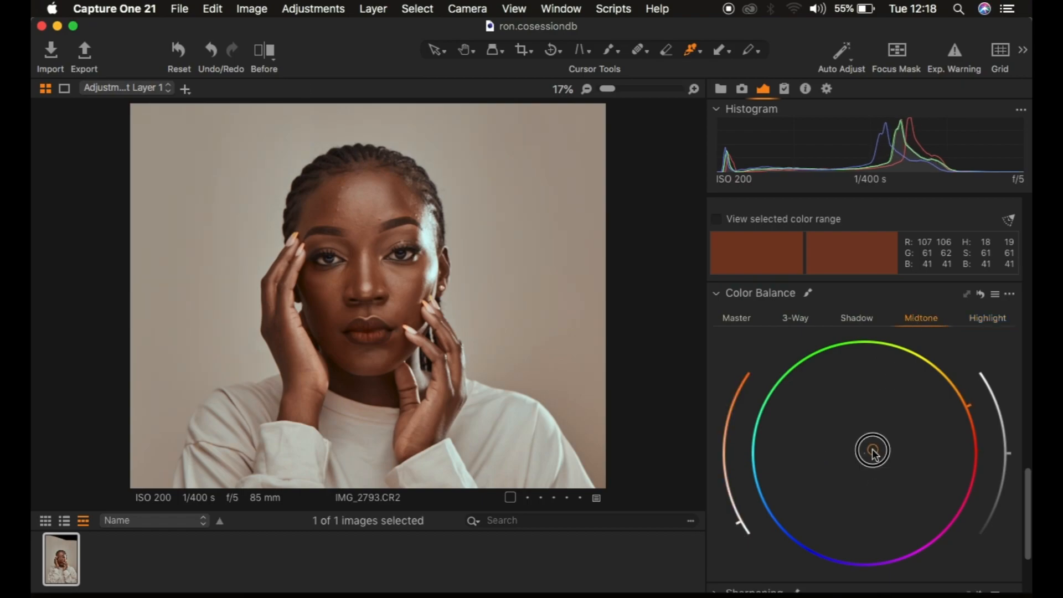
pyautogui.moveTo(873, 454); pyautogui.dragTo(884, 444)
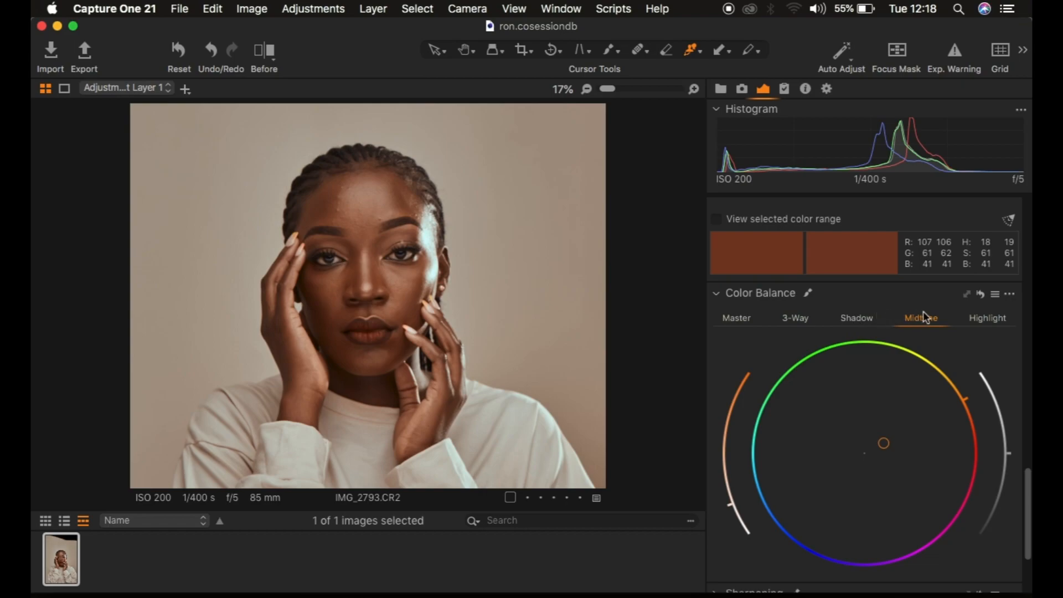
pyautogui.click(983, 320)
pyautogui.moveTo(817, 454); pyautogui.dragTo(801, 458)
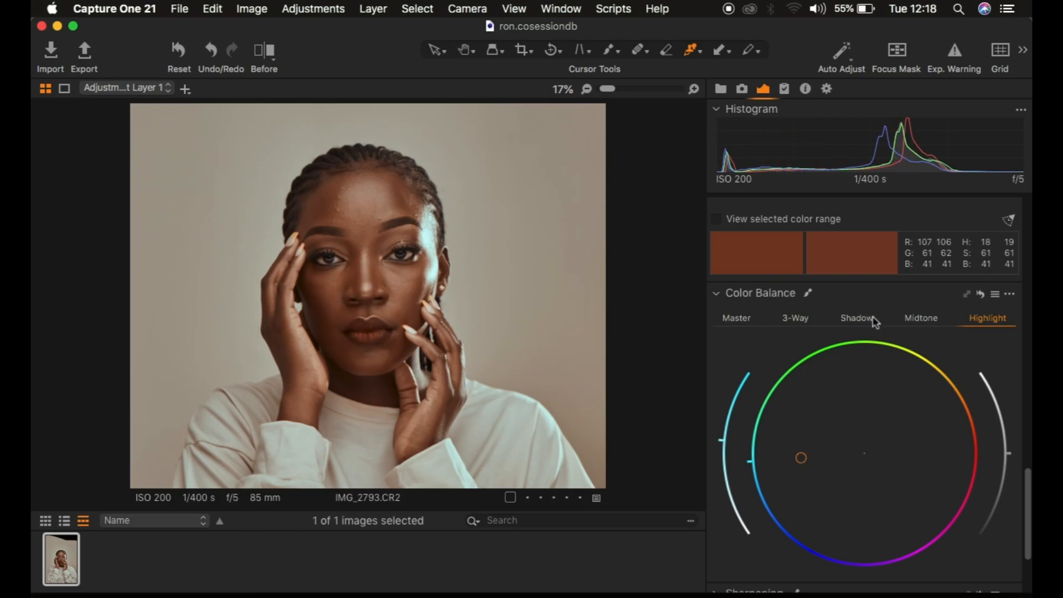
# Erase Adjustment Layer 1's mask over the lips so its color adjustments no longer affect them.
pyautogui.scroll(15, 877, 322)
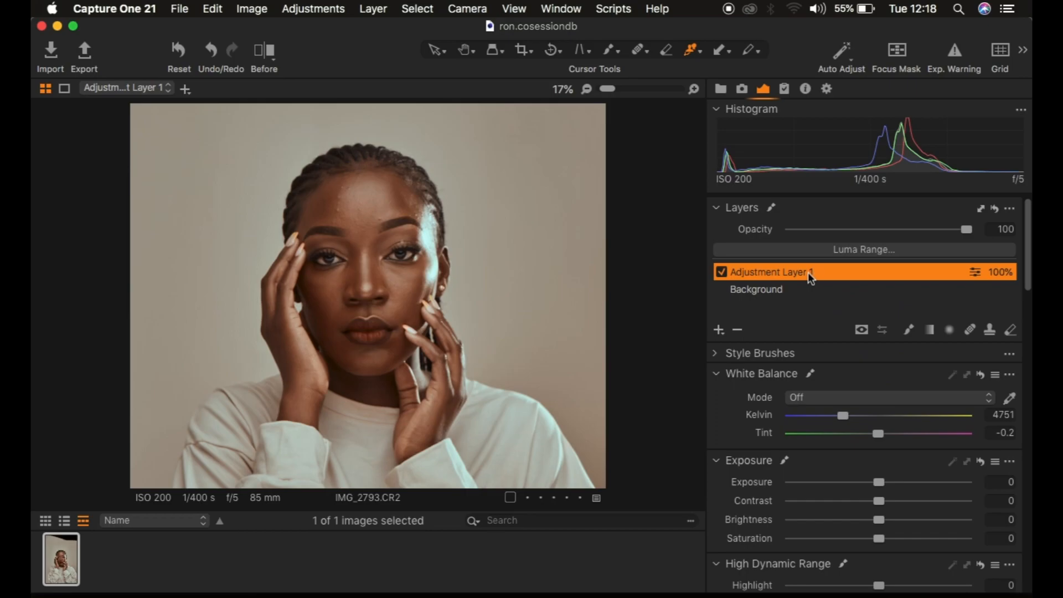
pyautogui.click(1010, 330)
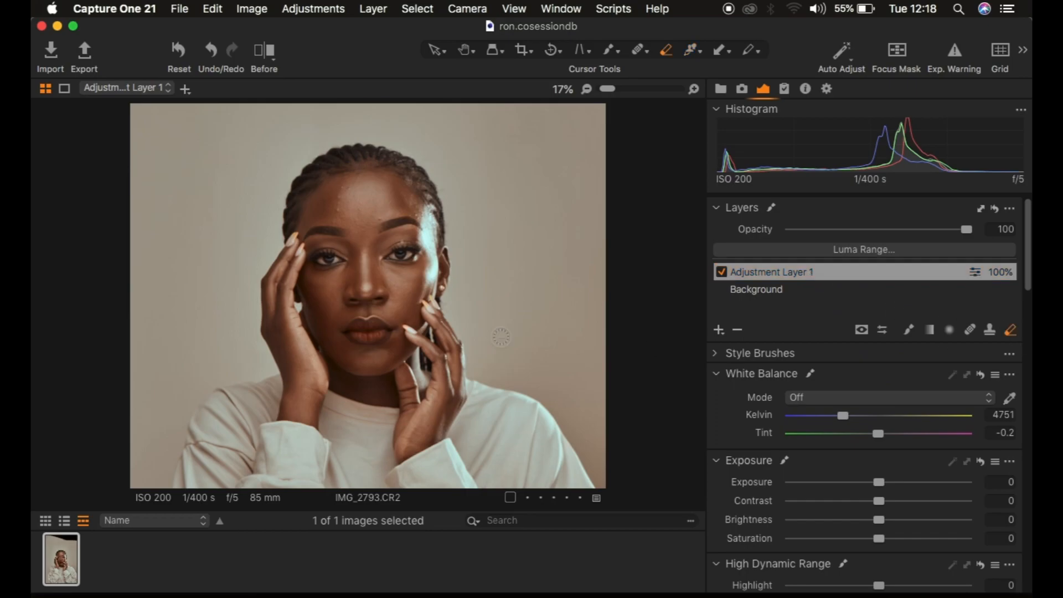
pyautogui.scroll(2, 370, 337)
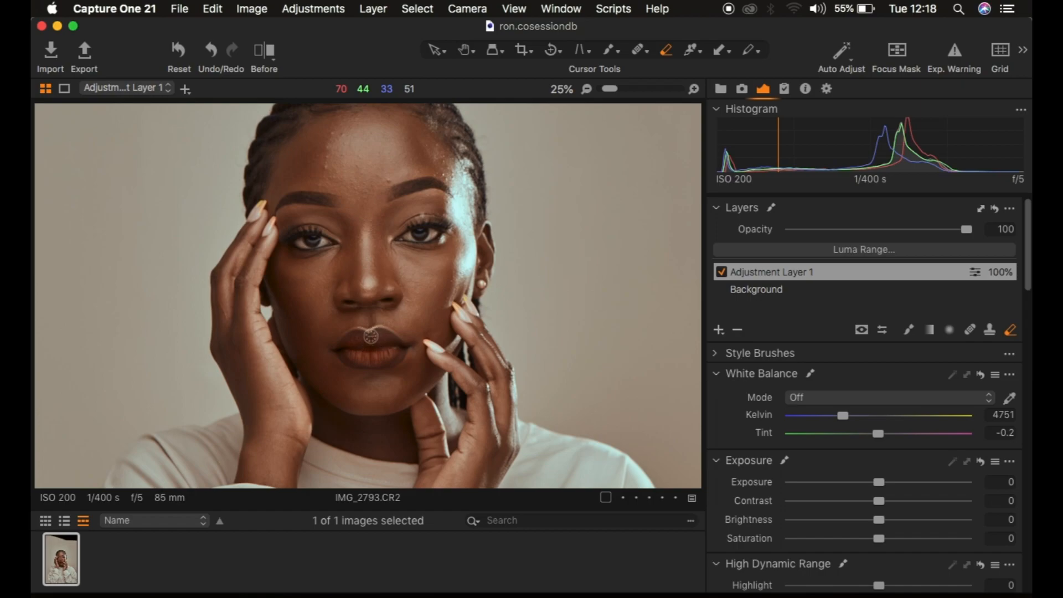
pyautogui.moveTo(376, 343)
pyautogui.mouseDown()
pyautogui.moveTo(372, 332)
pyautogui.moveTo(388, 357)
pyautogui.moveTo(356, 352)
pyautogui.moveTo(372, 355)
pyautogui.mouseUp()
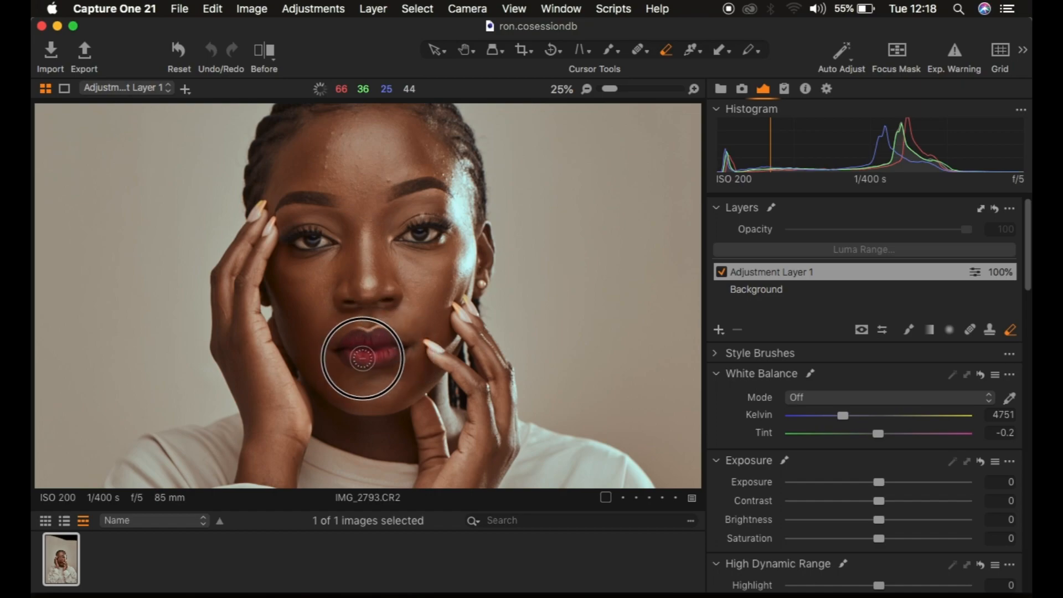
pyautogui.moveTo(351, 361)
pyautogui.mouseDown()
pyautogui.moveTo(398, 347)
pyautogui.moveTo(368, 338)
pyautogui.moveTo(385, 342)
pyautogui.moveTo(368, 362)
pyautogui.mouseUp()
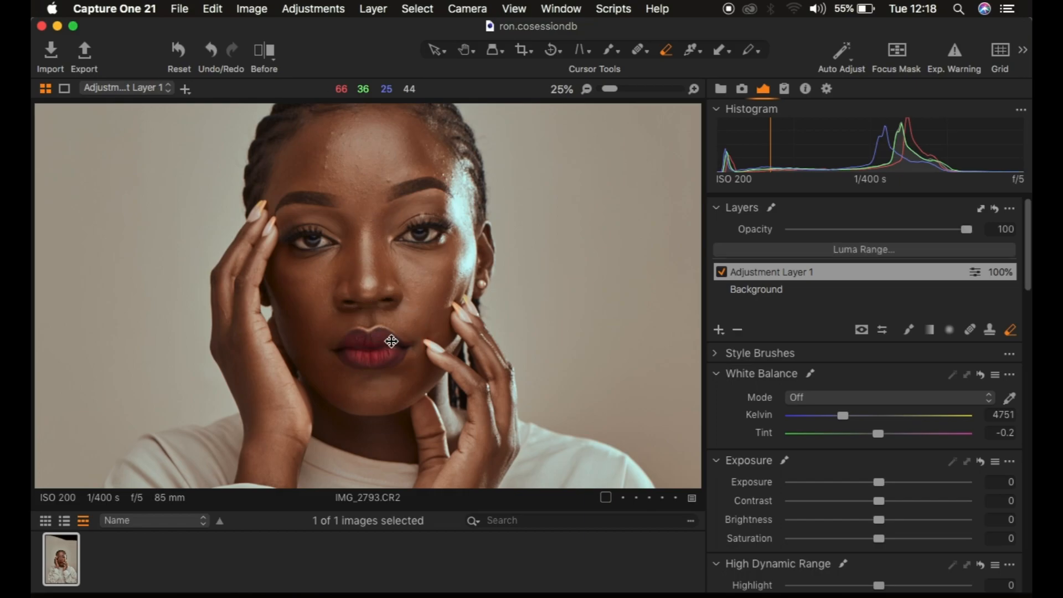
# Fit the whole portrait in view and set the adjustment layer's Exposure to -0.05 and Contrast to 2.
pyautogui.press('super+0')
pyautogui.press('super+plus')
pyautogui.press('super+minus')
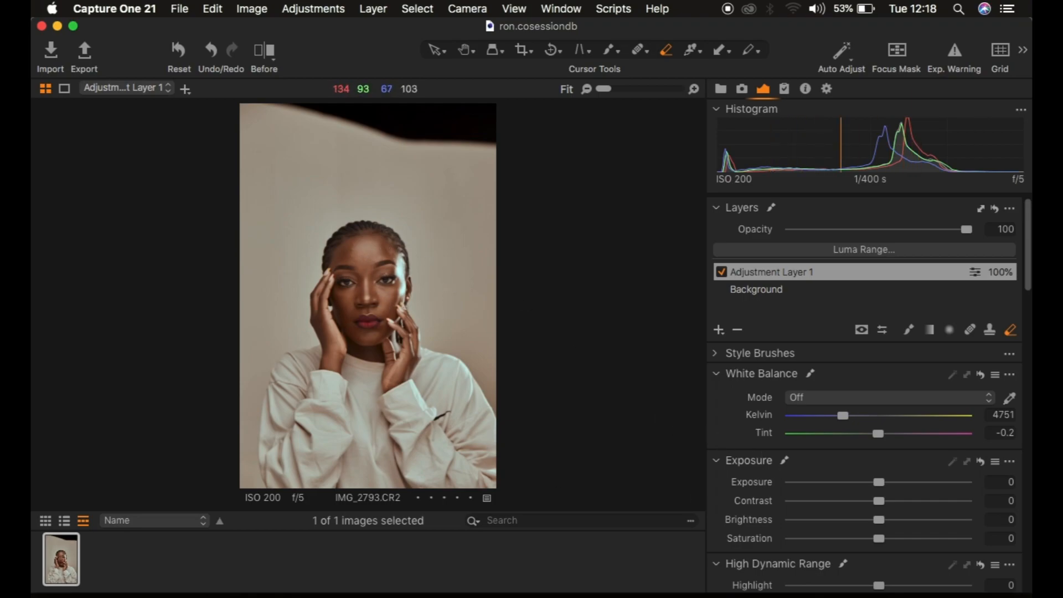
pyautogui.moveTo(878, 482); pyautogui.dragTo(884, 504)
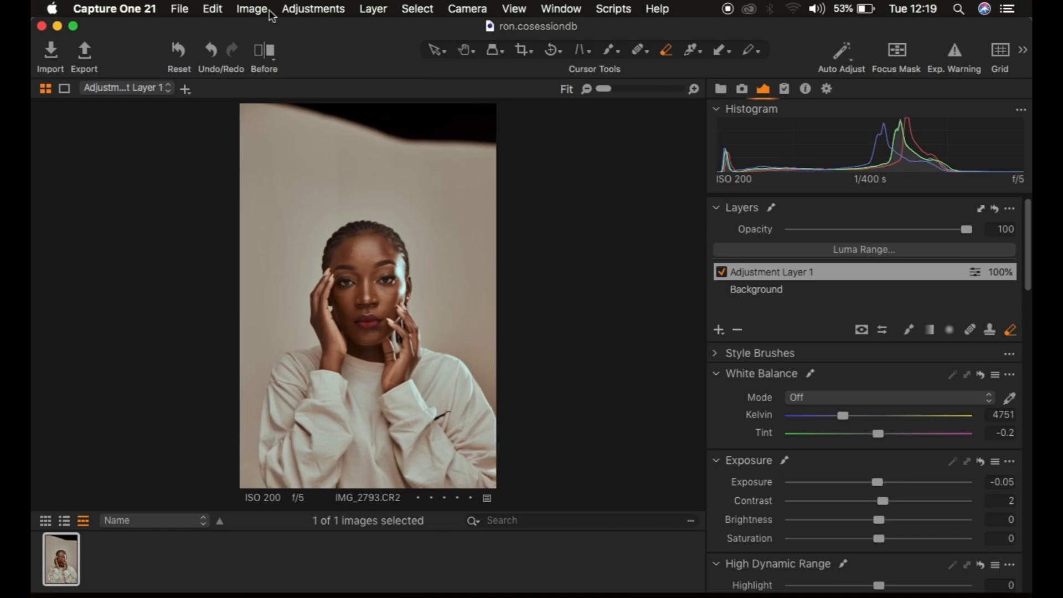
pyautogui.click(250, 11)
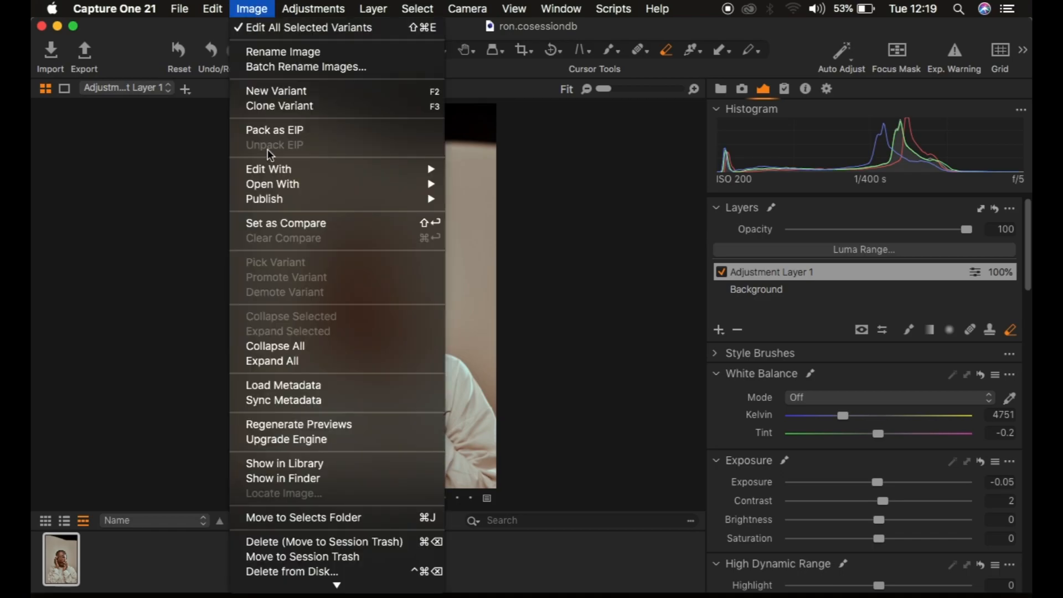
pyautogui.moveTo(282, 170)
pyautogui.click(529, 169)
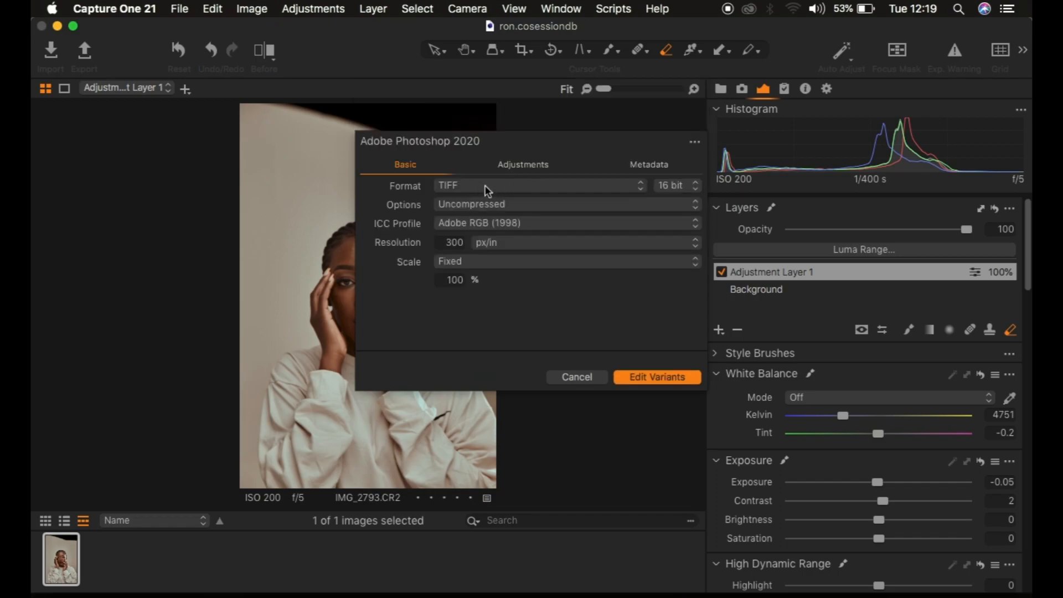
pyautogui.click(485, 186)
pyautogui.click(486, 186)
pyautogui.click(652, 381)
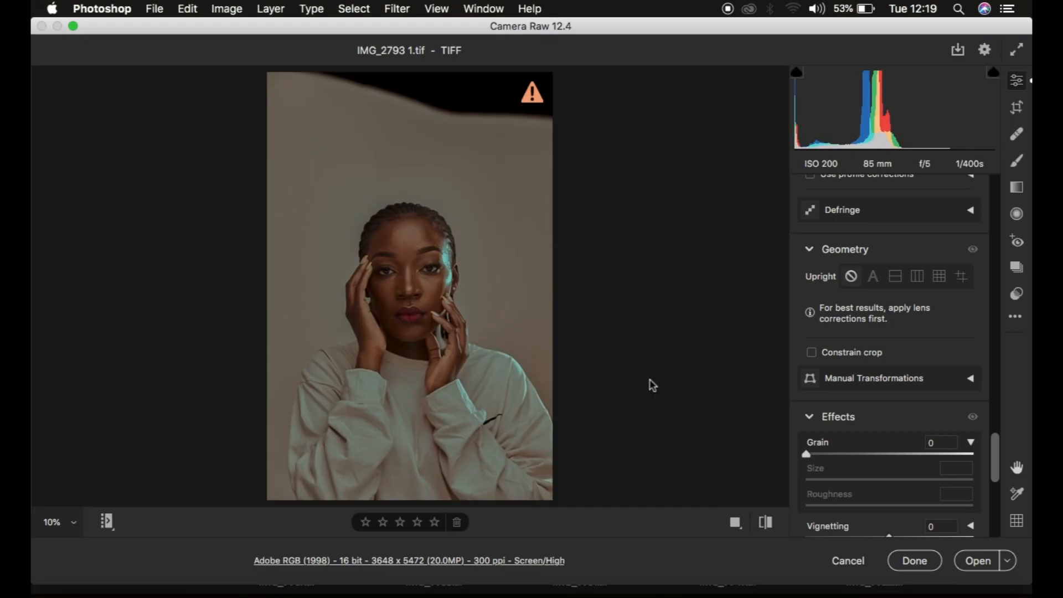
pyautogui.click(855, 562)
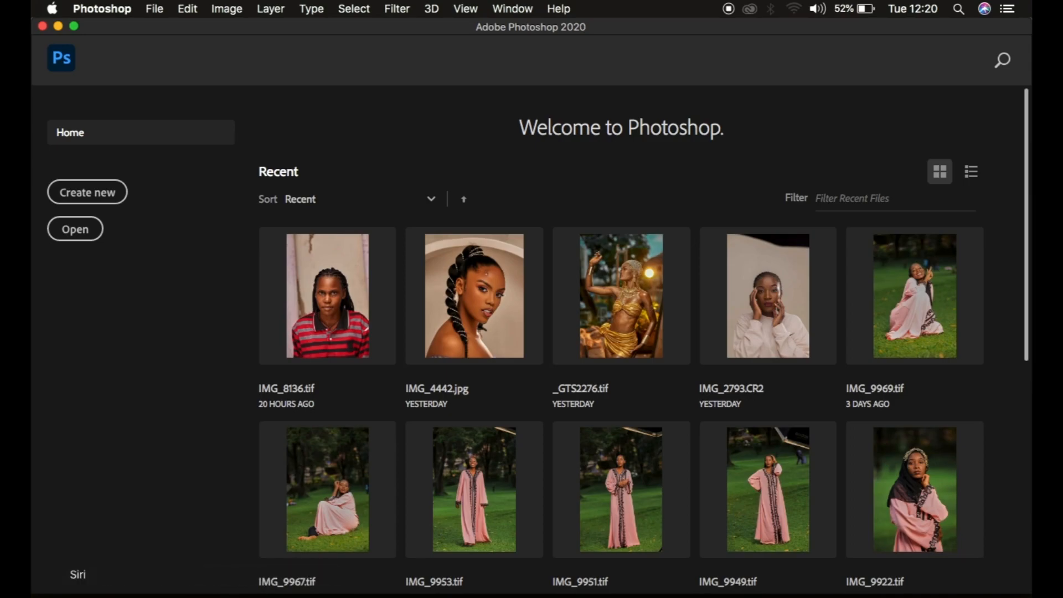
pyautogui.click(537, 596)
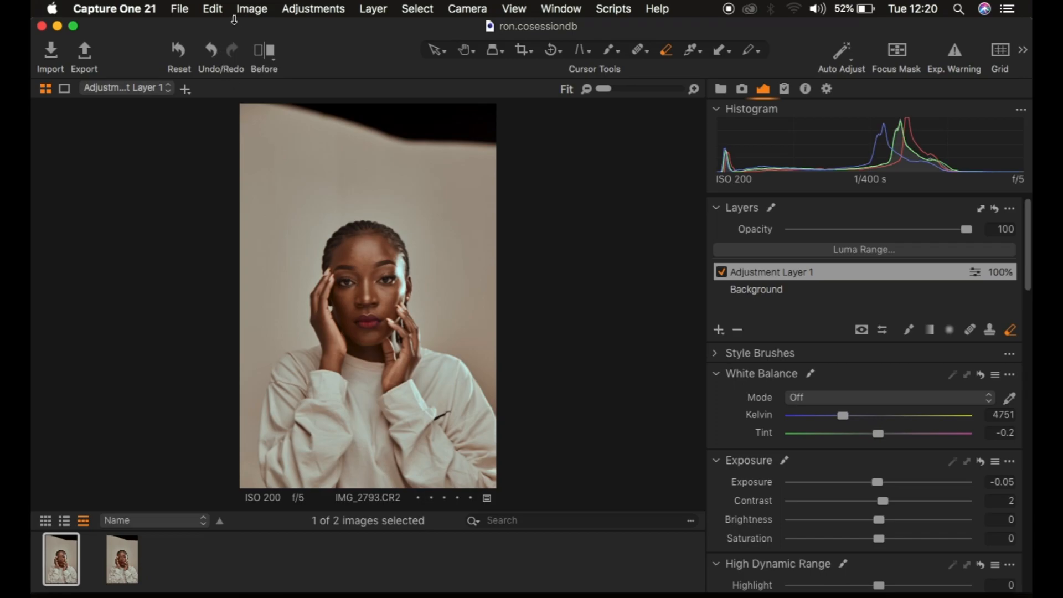
# Send the edited IMG_2793.CR2 variant from Capture One to Adobe Photoshop 2020 for editing.
pyautogui.click(249, 9)
pyautogui.moveTo(387, 169)
pyautogui.click(501, 176)
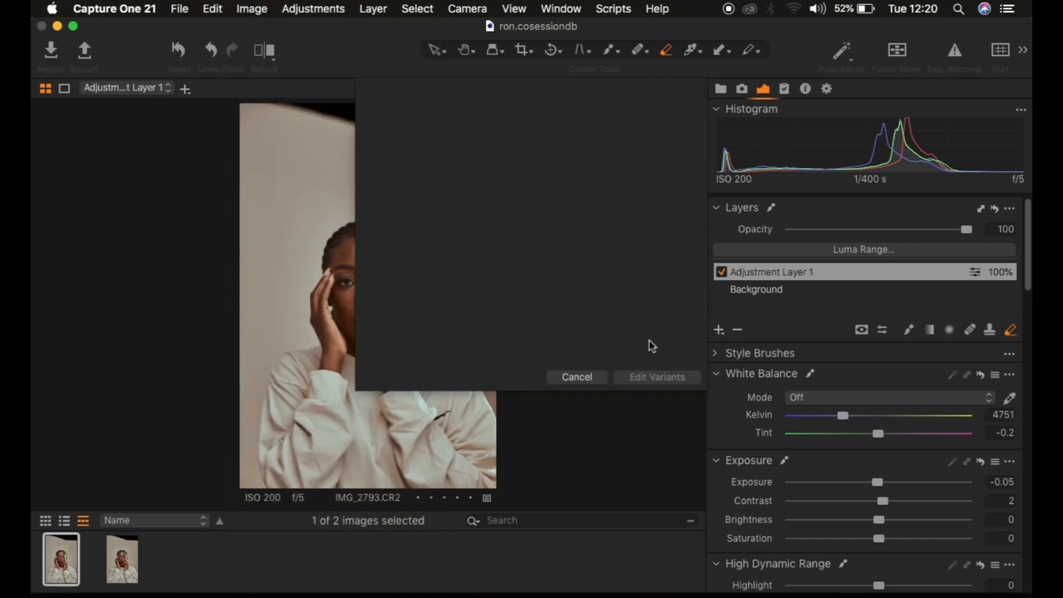
pyautogui.click(640, 376)
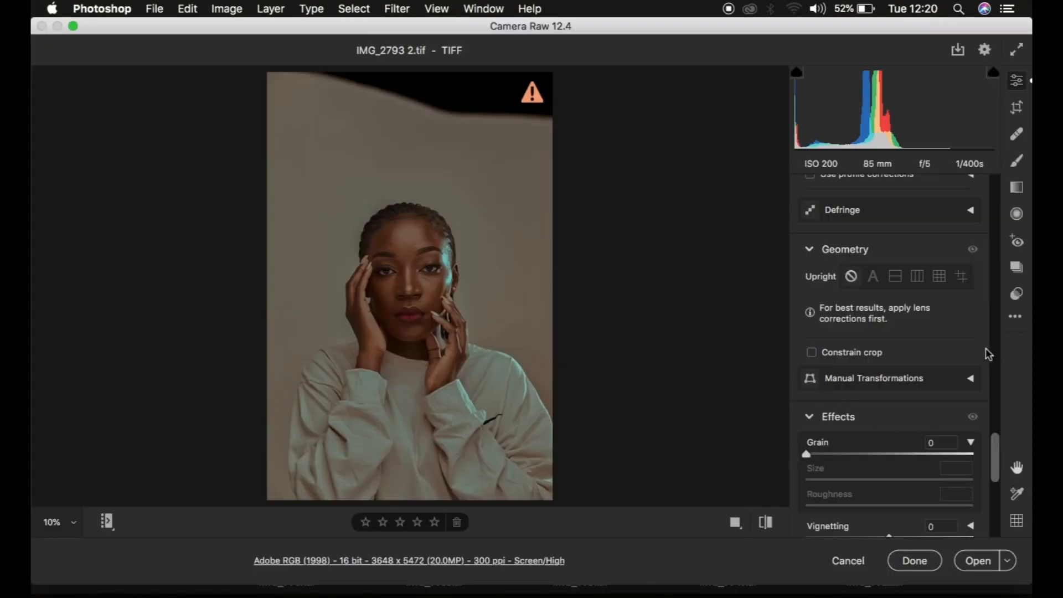
# Reset the Camera Raw settings of IMG_2793 2.tif to default and open the image in Photoshop.
pyautogui.click(1014, 317)
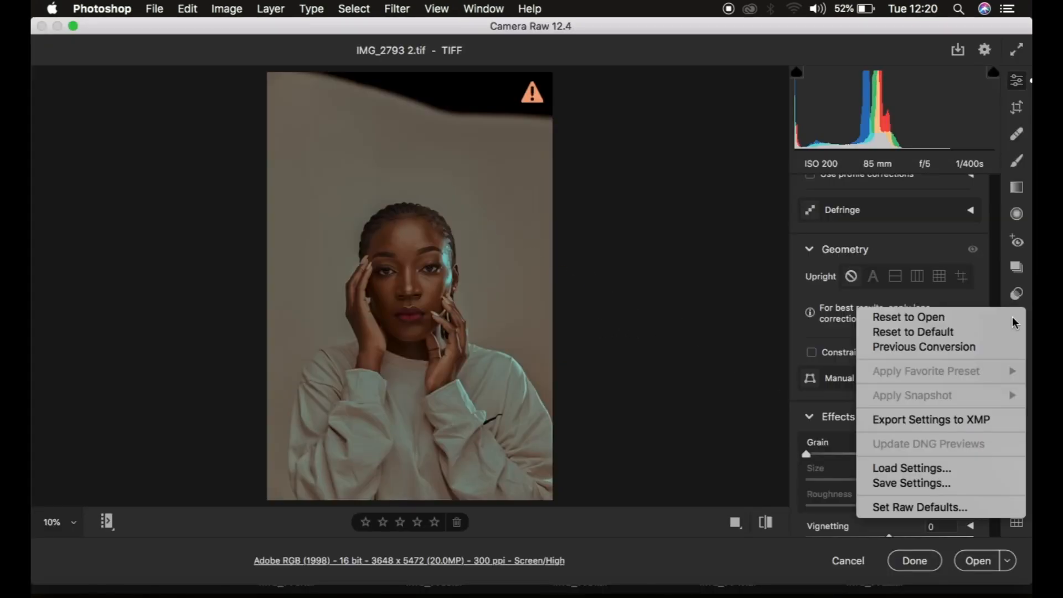
pyautogui.click(937, 332)
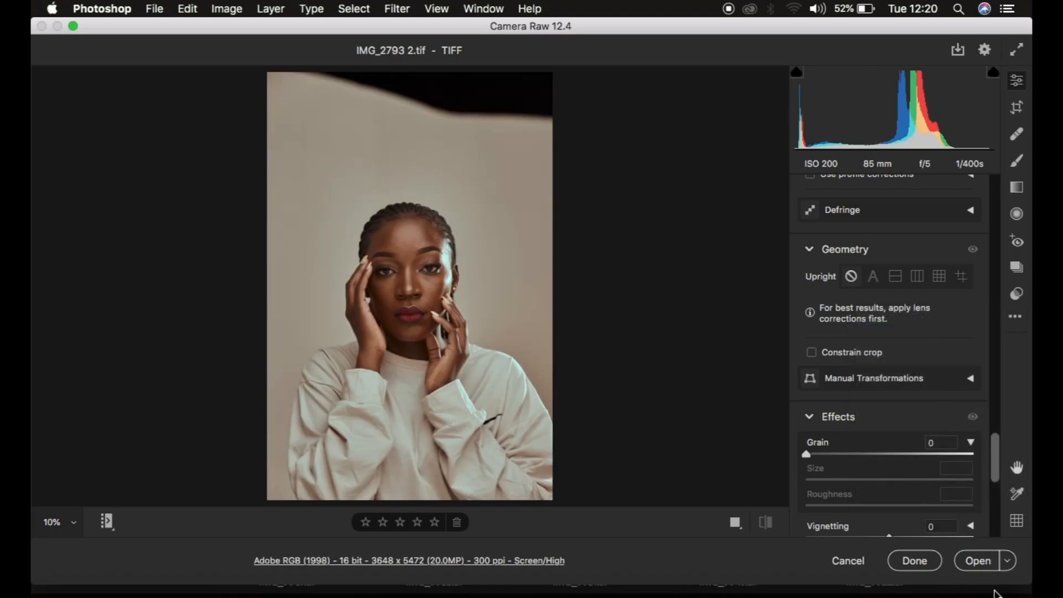
pyautogui.click(977, 567)
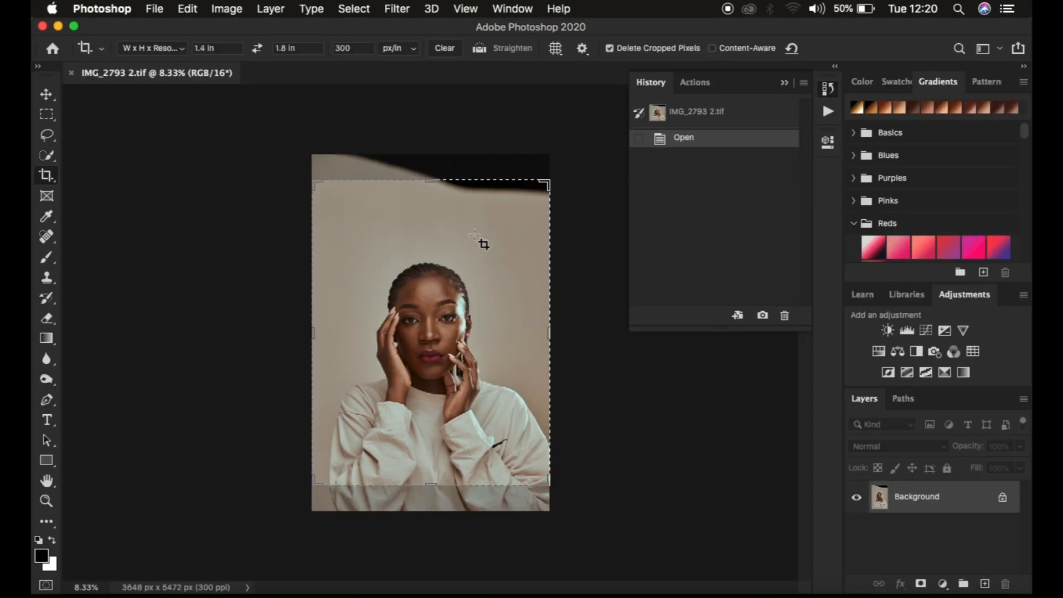
# Crop the portrait to a 4:5 (8:10) ratio around the head, hands and upper torso, about 2657 by 3322 px.
pyautogui.click(432, 172)
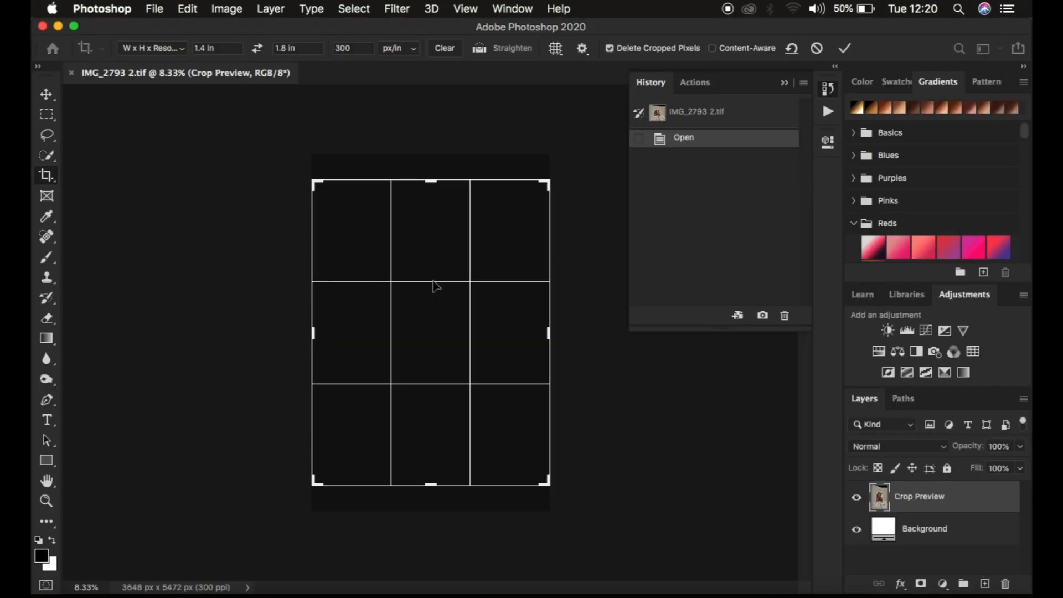
pyautogui.click(154, 48)
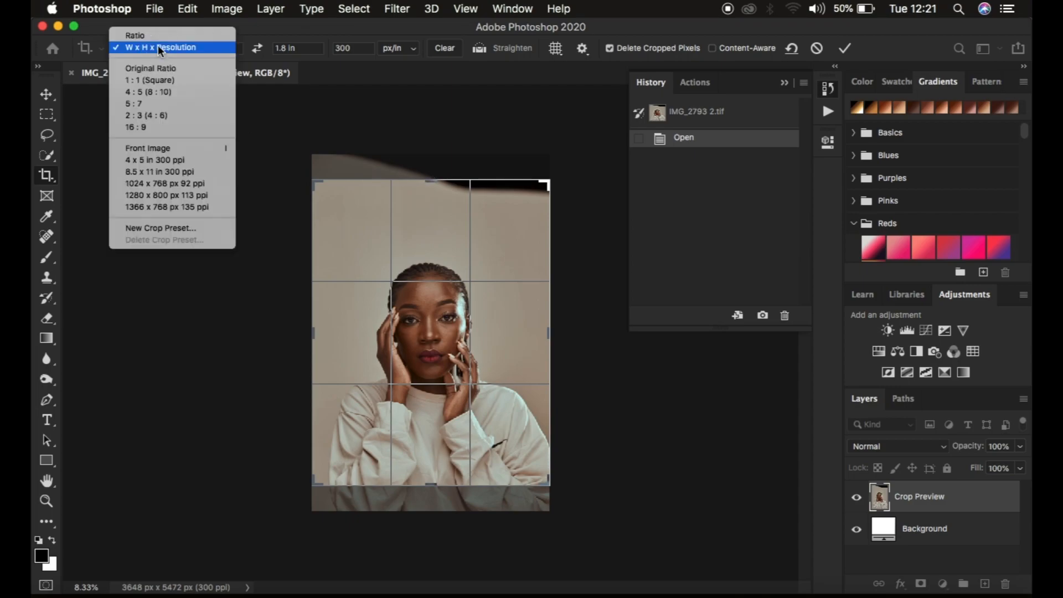
pyautogui.click(151, 91)
pyautogui.moveTo(456, 184); pyautogui.dragTo(455, 217)
pyautogui.moveTo(437, 284); pyautogui.dragTo(432, 301)
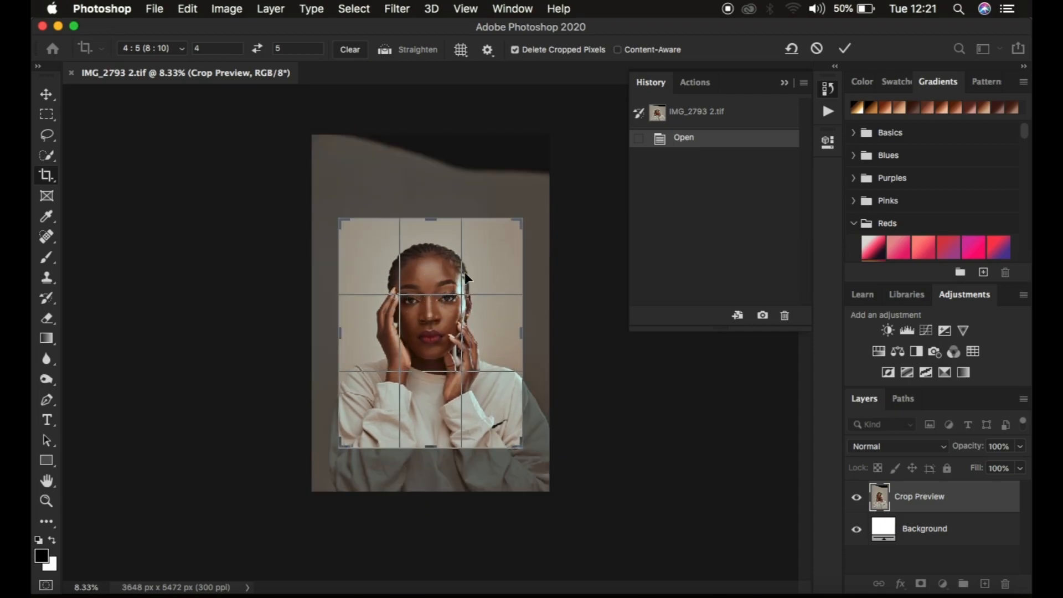
pyautogui.moveTo(520, 445); pyautogui.dragTo(512, 440)
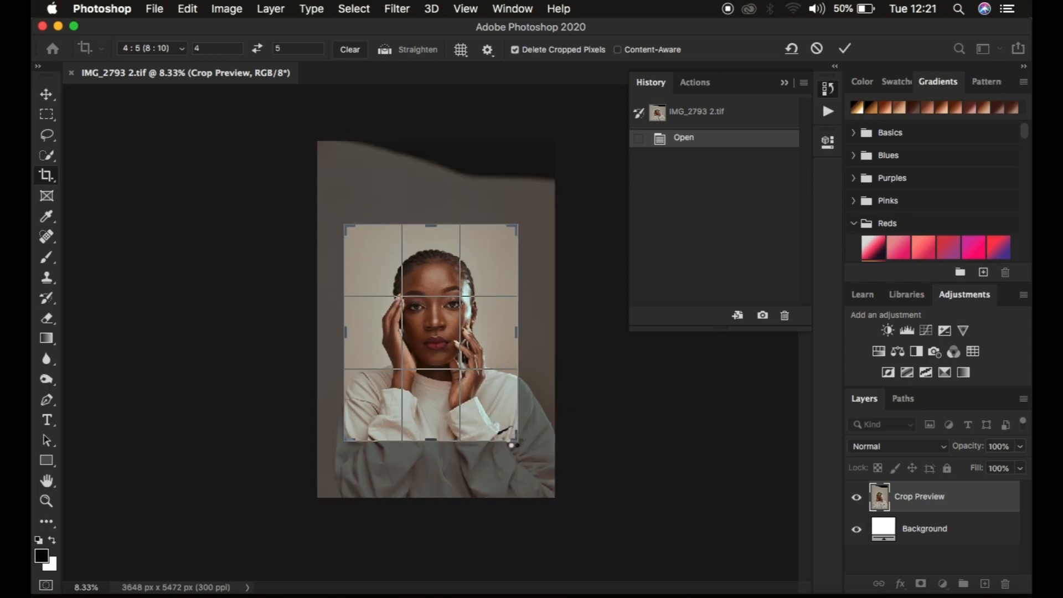
pyautogui.press('Return')
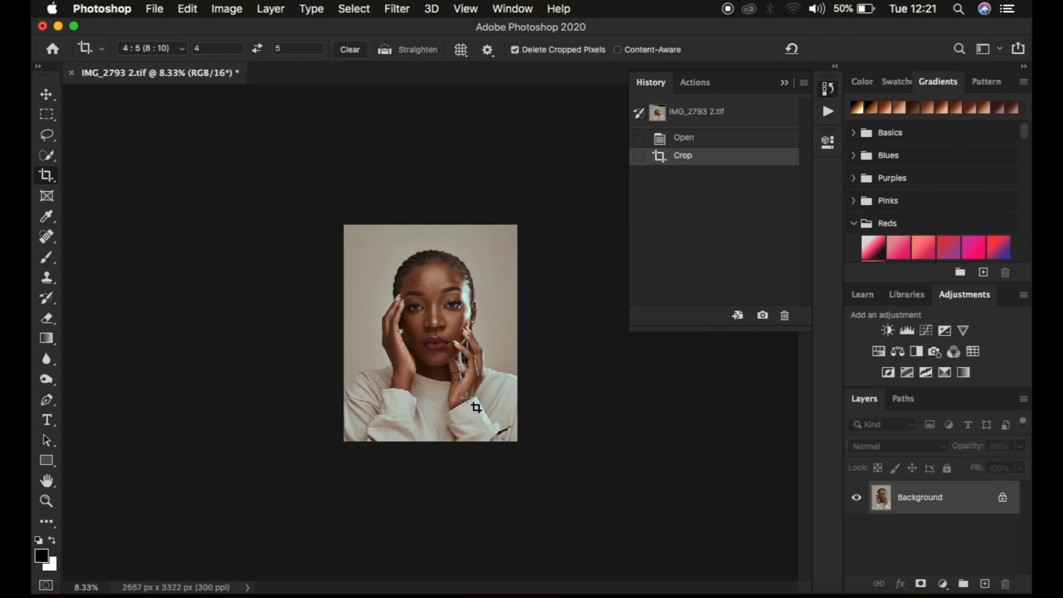
# Clear the History display out of the way, choose the Lasso tool and stack two duplicates of the Background layer.
pyautogui.click(784, 82)
pyautogui.press('super')
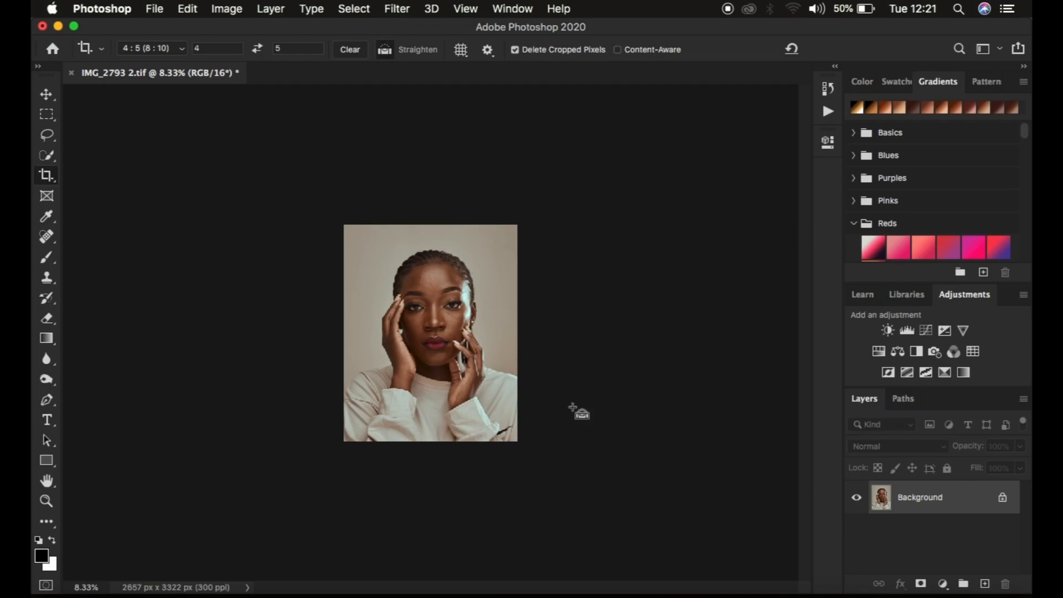
pyautogui.press('super+equal')
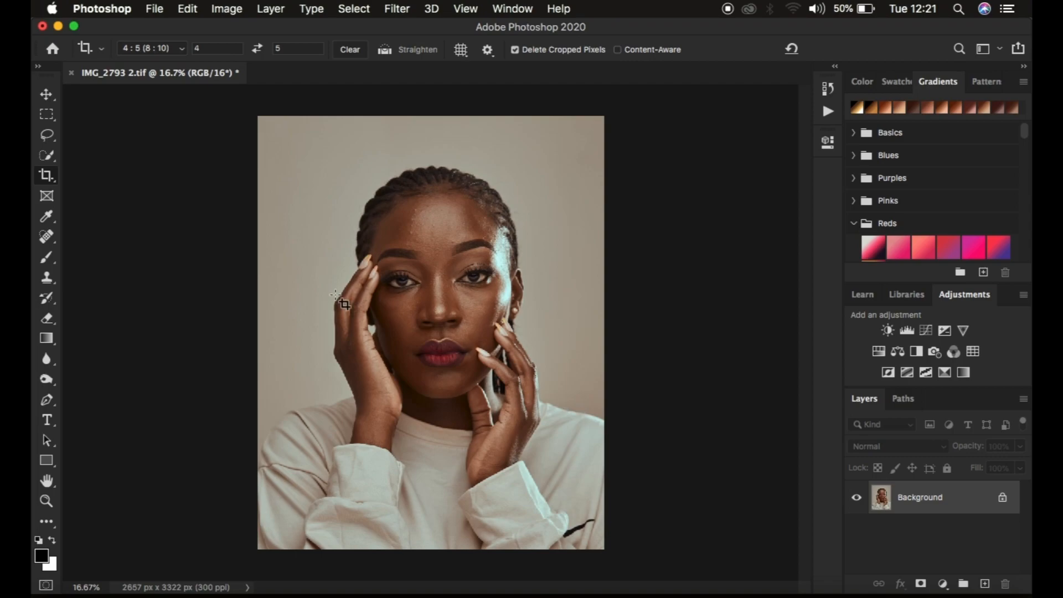
pyautogui.click(47, 134)
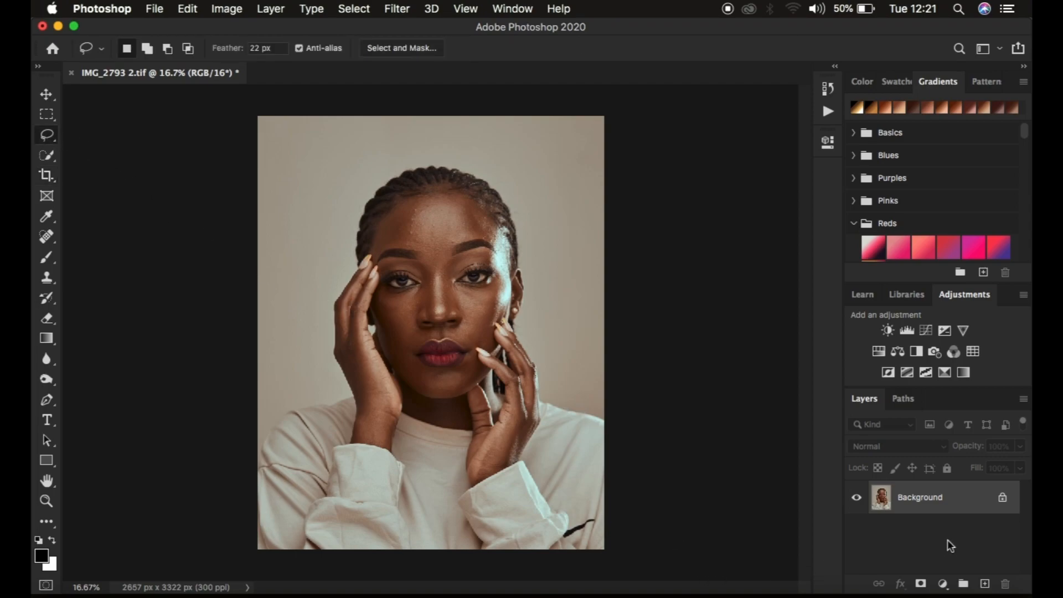
pyautogui.press('super+j')
pyautogui.press('super+j')
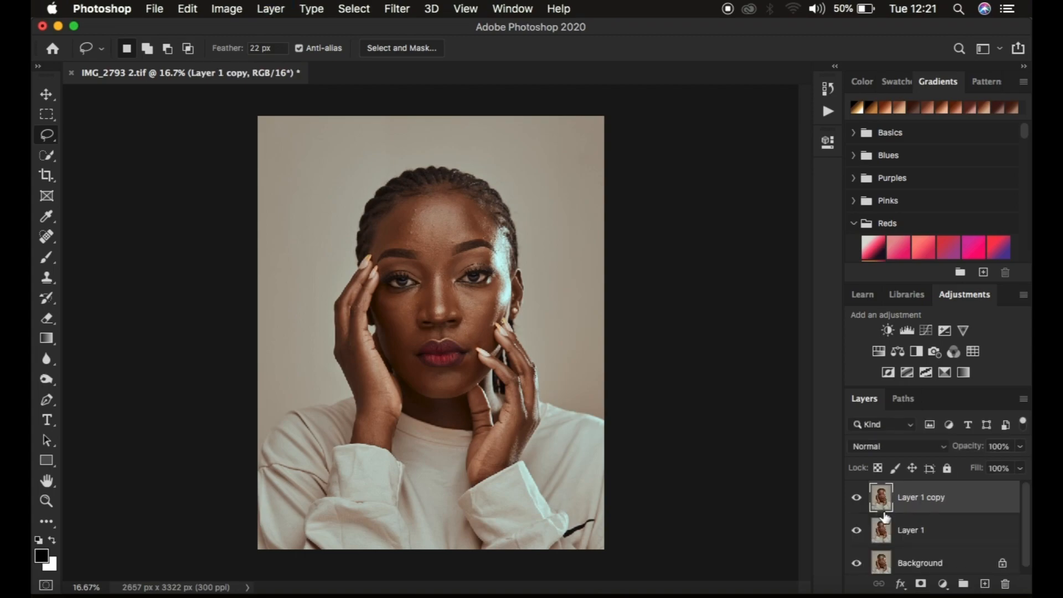
# Rename the lower Background duplicate as "low freq" and the upper one as "high freq".
pyautogui.doubleClick(911, 529)
pyautogui.write('low freq')
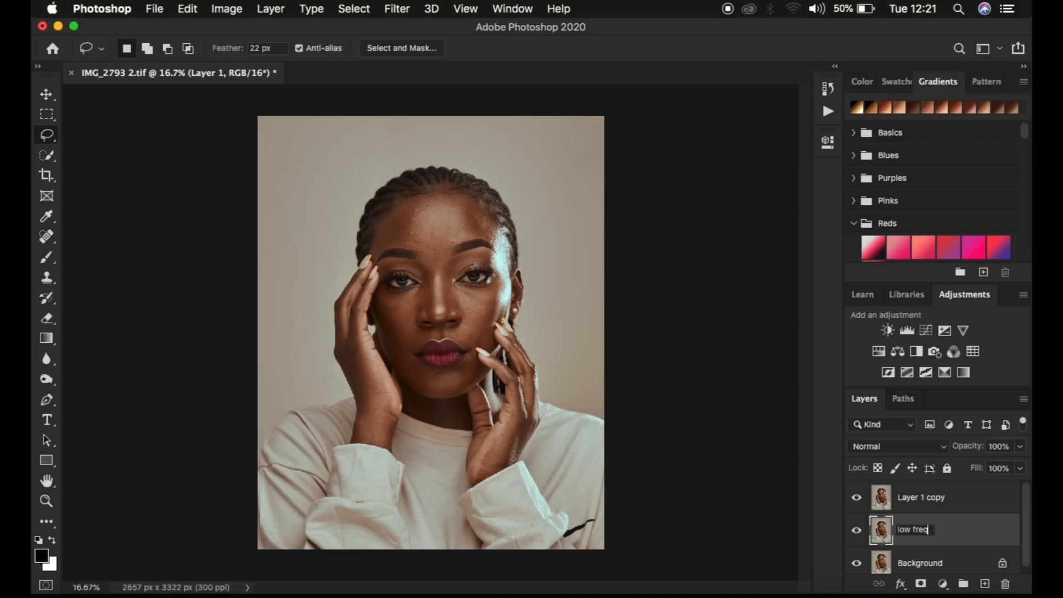
pyautogui.press('Return')
pyautogui.doubleClick(910, 496)
pyautogui.write('high freq')
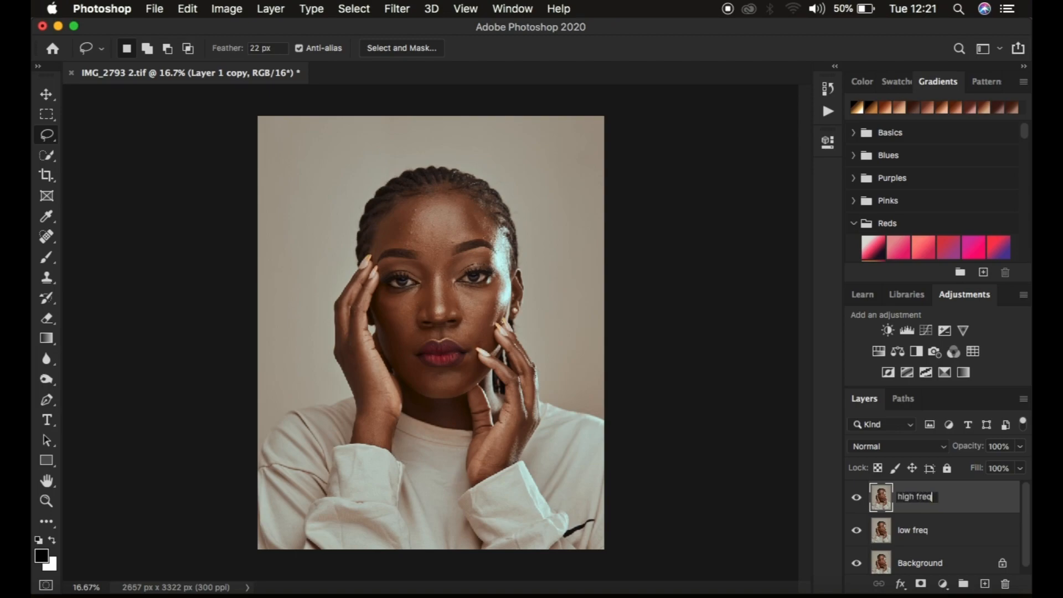
pyautogui.press('Return')
# Hide the high freq layer and open the Gaussian Blur filter on the low freq layer.
pyautogui.click(856, 497)
pyautogui.click(942, 530)
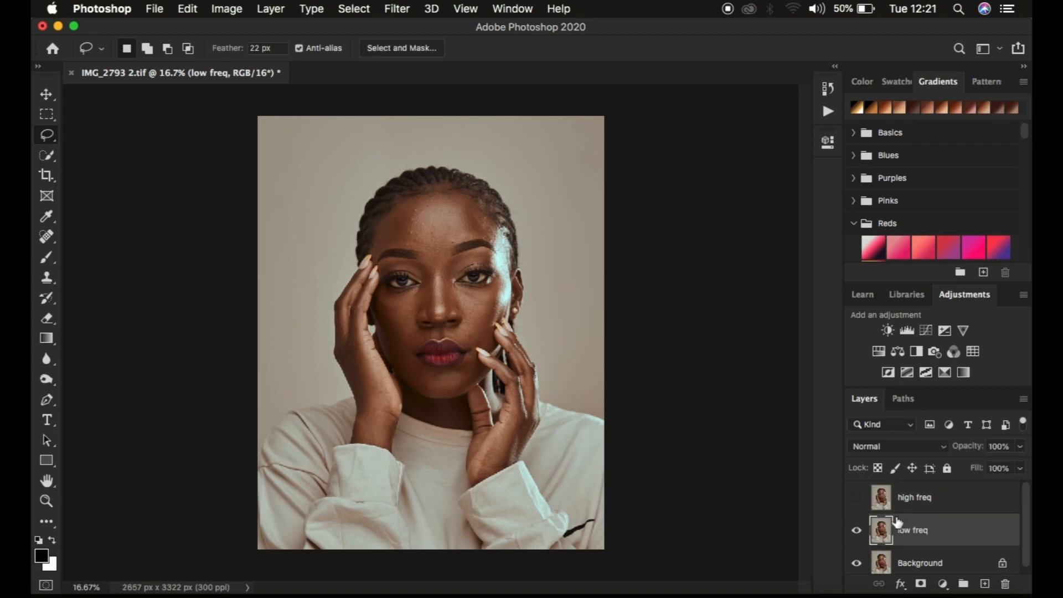
pyautogui.click(397, 8)
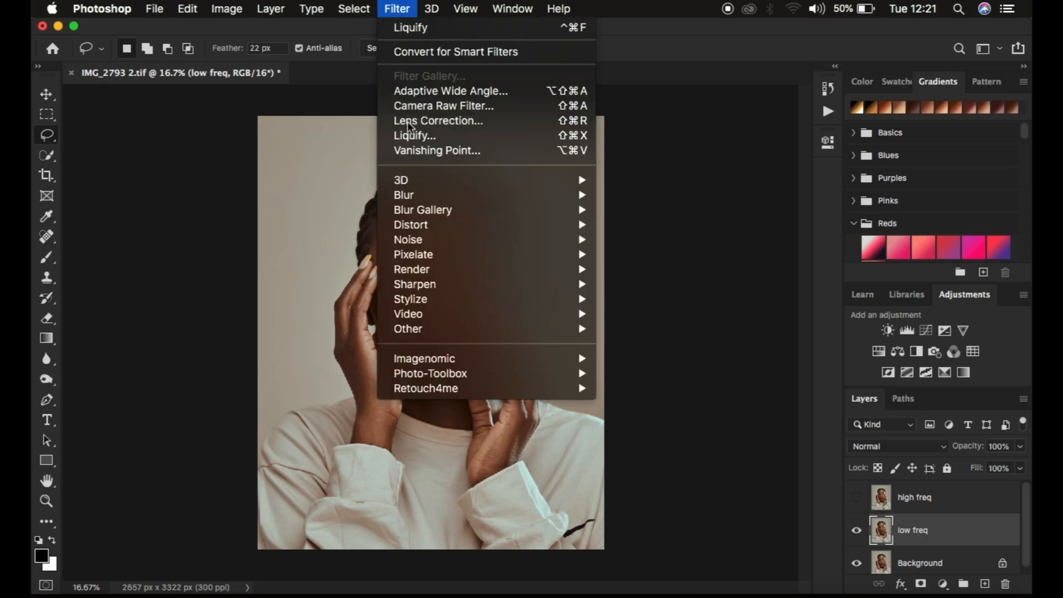
pyautogui.moveTo(432, 195)
pyautogui.click(658, 258)
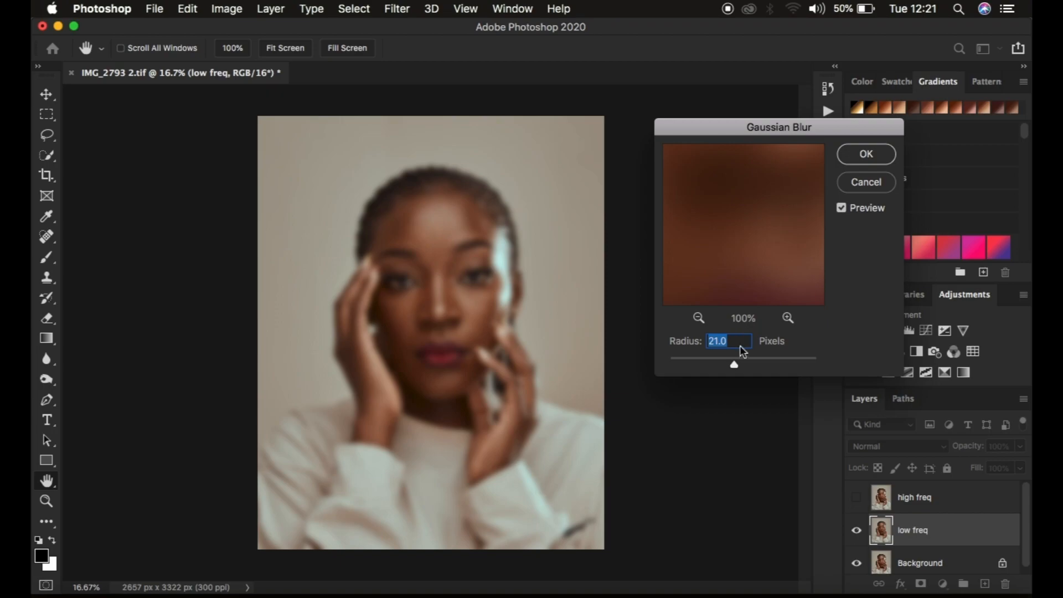
# Blur the low freq layer with a Gaussian Blur radius of 7.0 pixels, judging the forehead skin texture at 50% preview.
pyautogui.moveTo(734, 365); pyautogui.dragTo(616, 334)
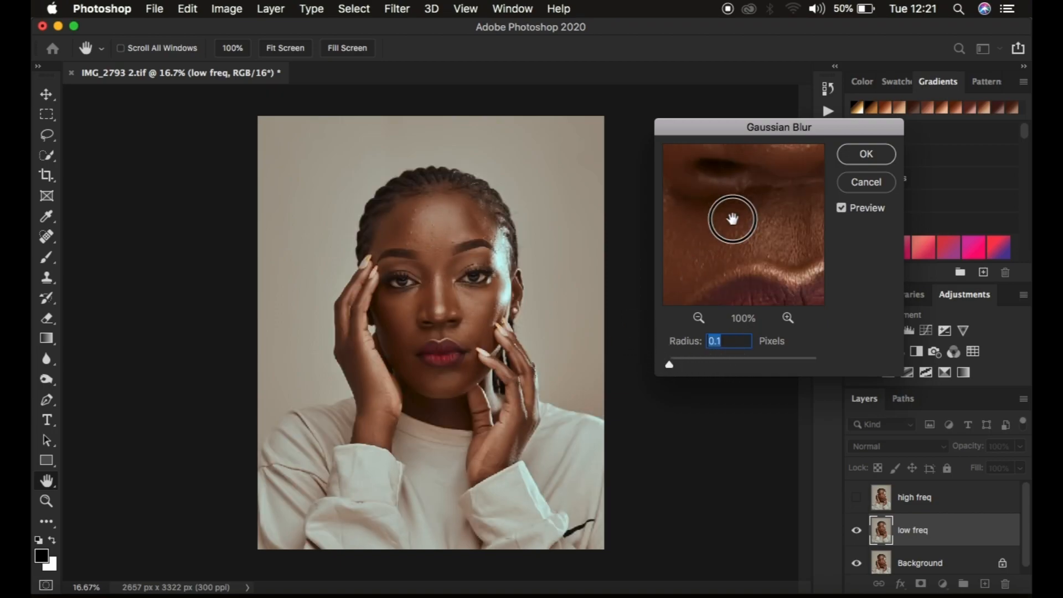
pyautogui.moveTo(732, 218); pyautogui.dragTo(721, 335)
pyautogui.click(699, 317)
pyautogui.click(698, 317)
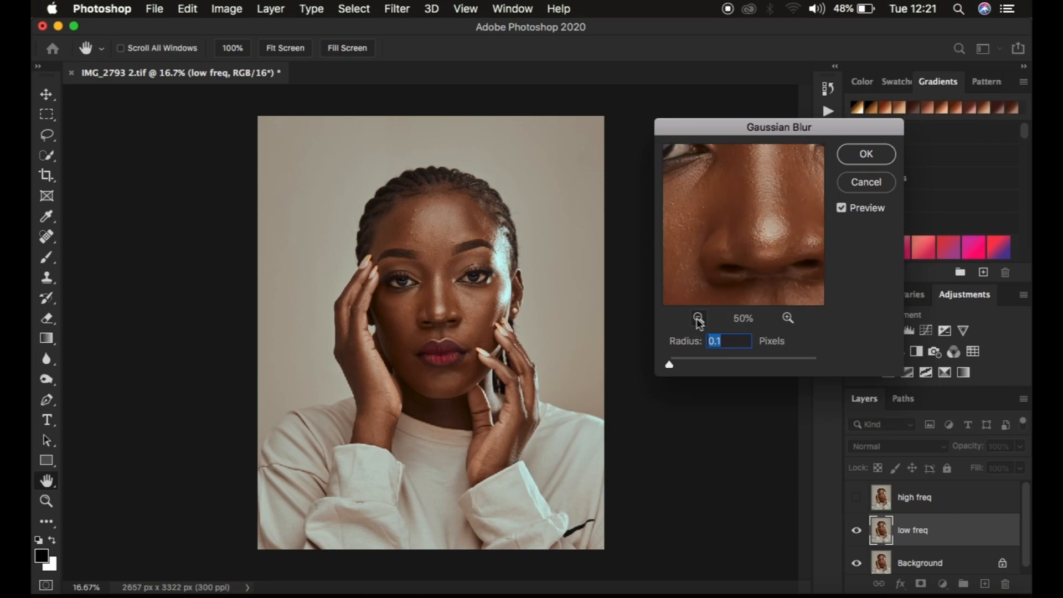
pyautogui.moveTo(766, 185); pyautogui.dragTo(743, 246)
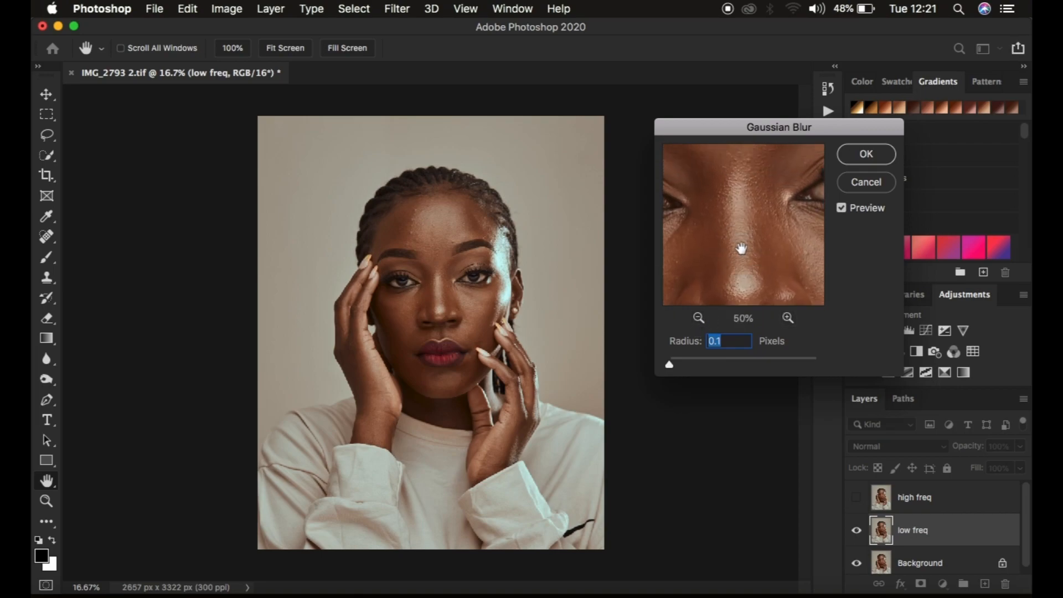
pyautogui.moveTo(715, 185); pyautogui.dragTo(736, 263)
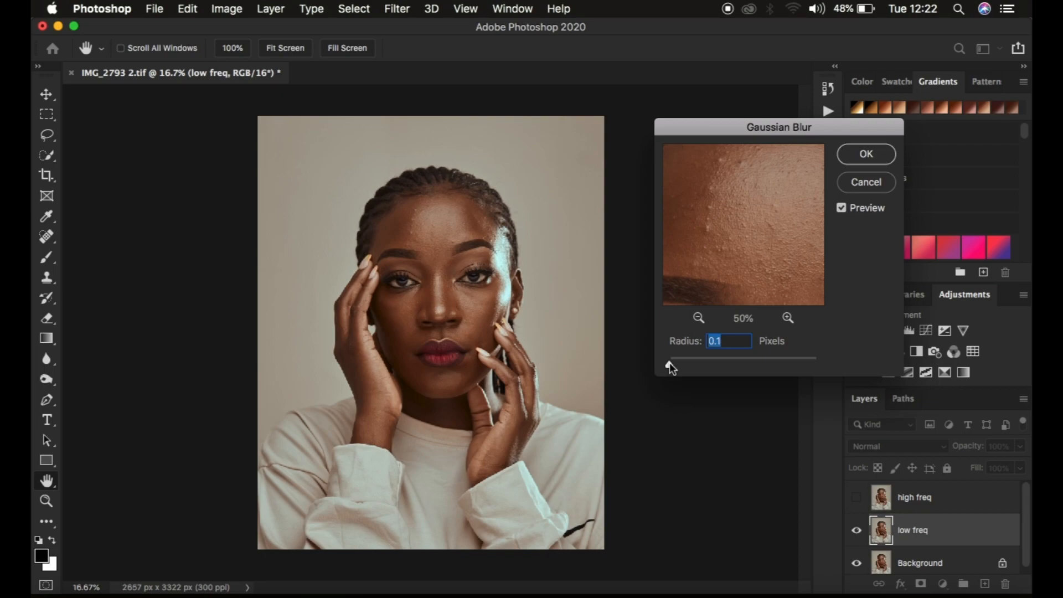
pyautogui.moveTo(669, 363); pyautogui.dragTo(709, 363)
pyautogui.moveTo(707, 365); pyautogui.dragTo(718, 368)
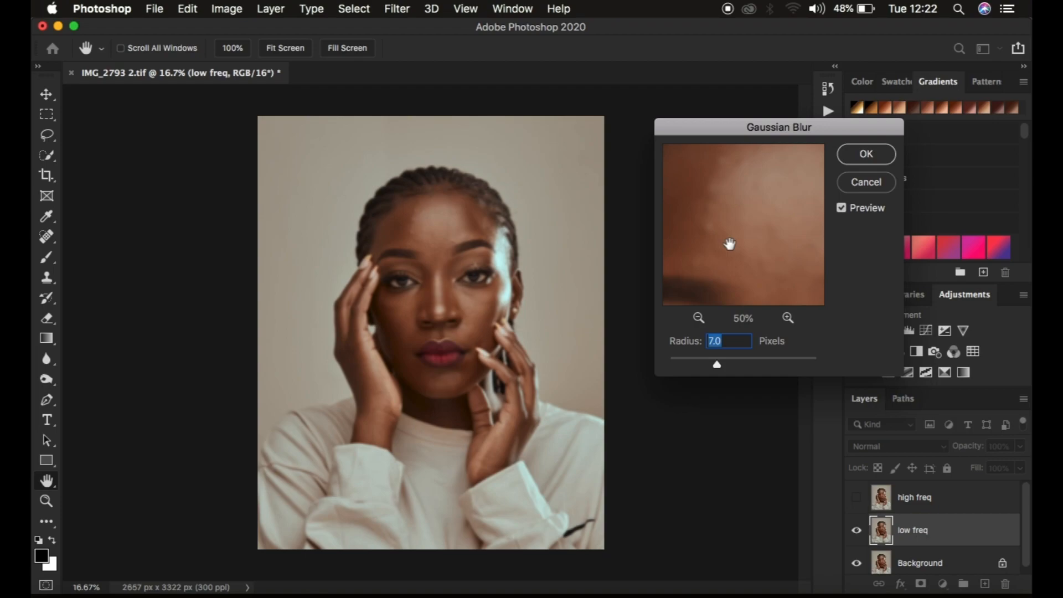
pyautogui.click(858, 156)
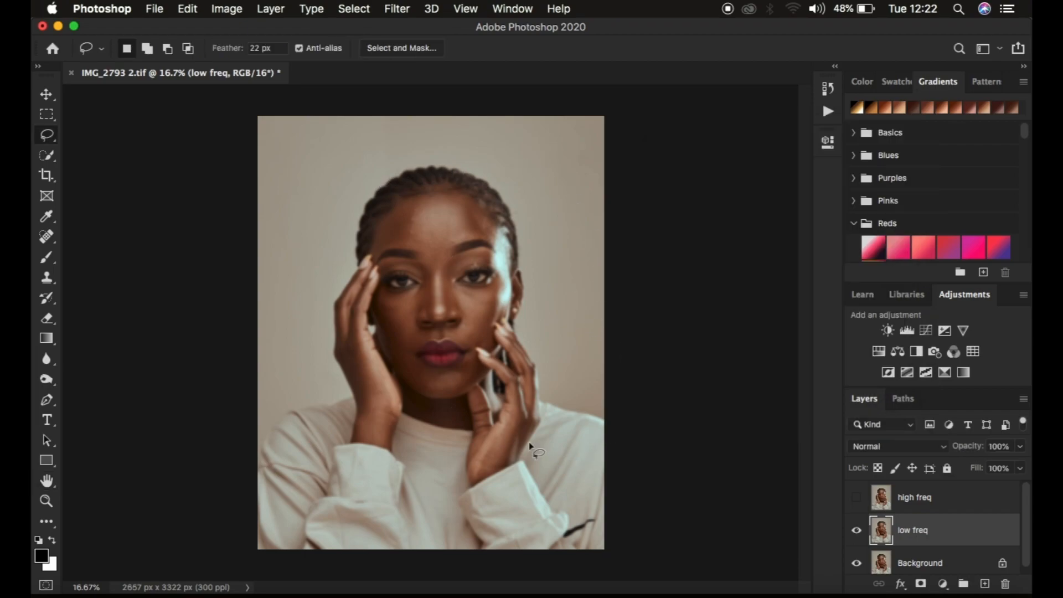
# Show the high freq layer and set up Apply Image on it with the low freq layer, RGB channel, Invert on, Add blending, scale 2, offset 0.
pyautogui.click(938, 504)
pyautogui.click(857, 497)
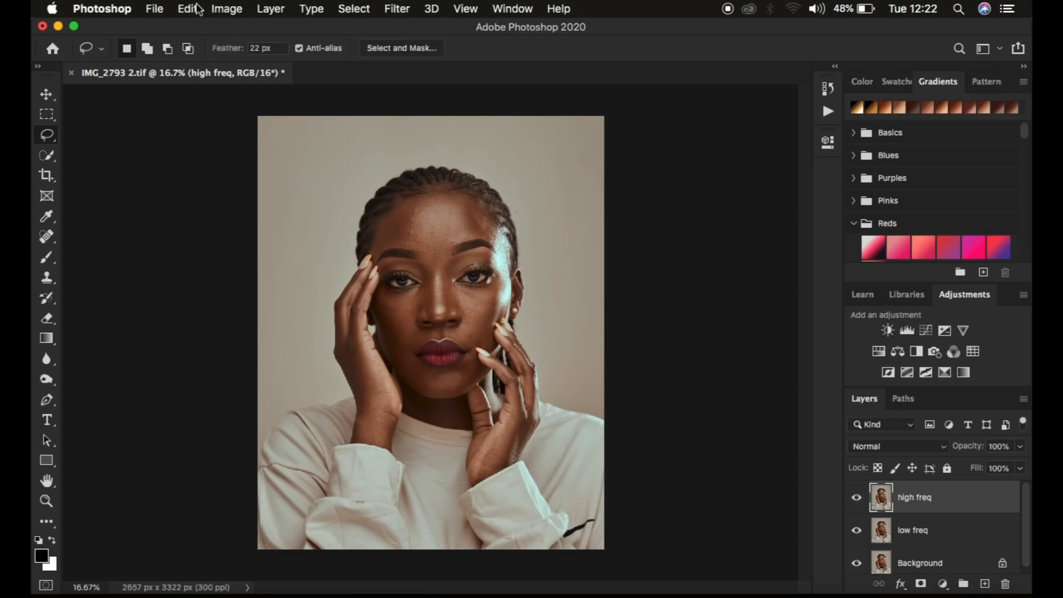
pyautogui.click(226, 9)
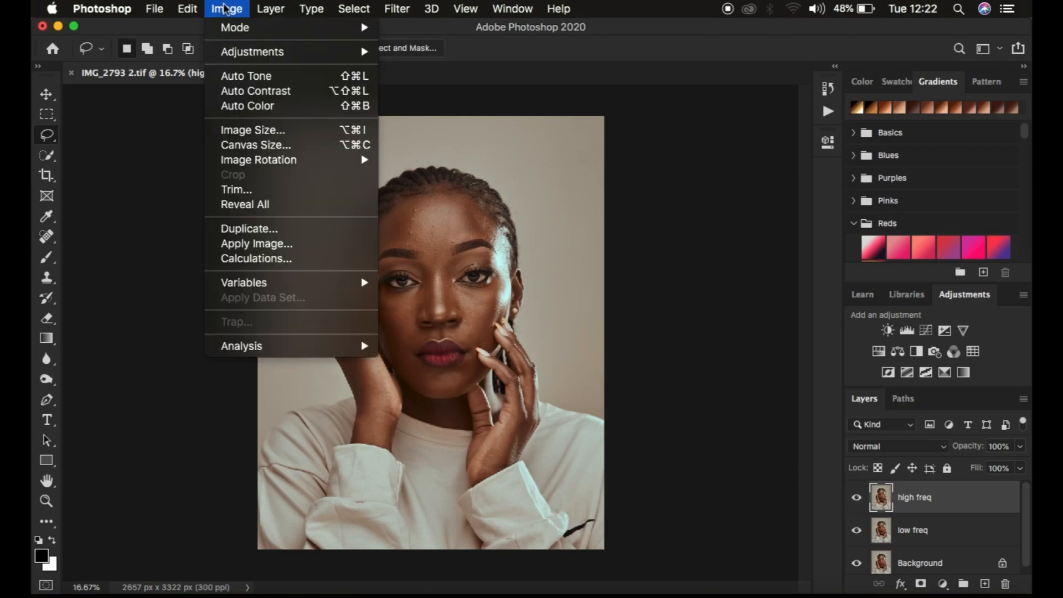
pyautogui.click(267, 247)
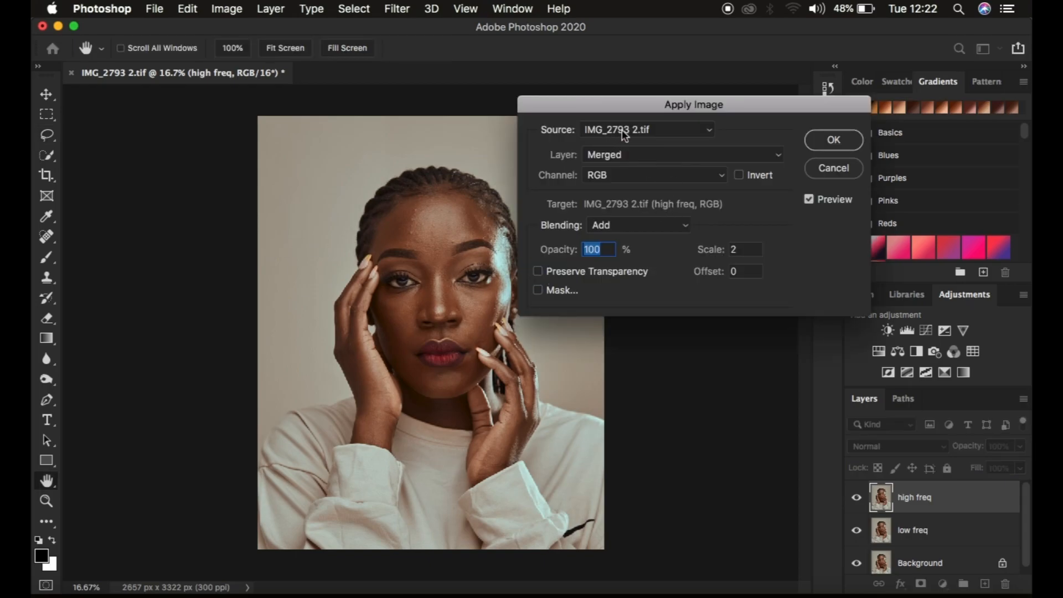
pyautogui.click(611, 156)
pyautogui.click(612, 189)
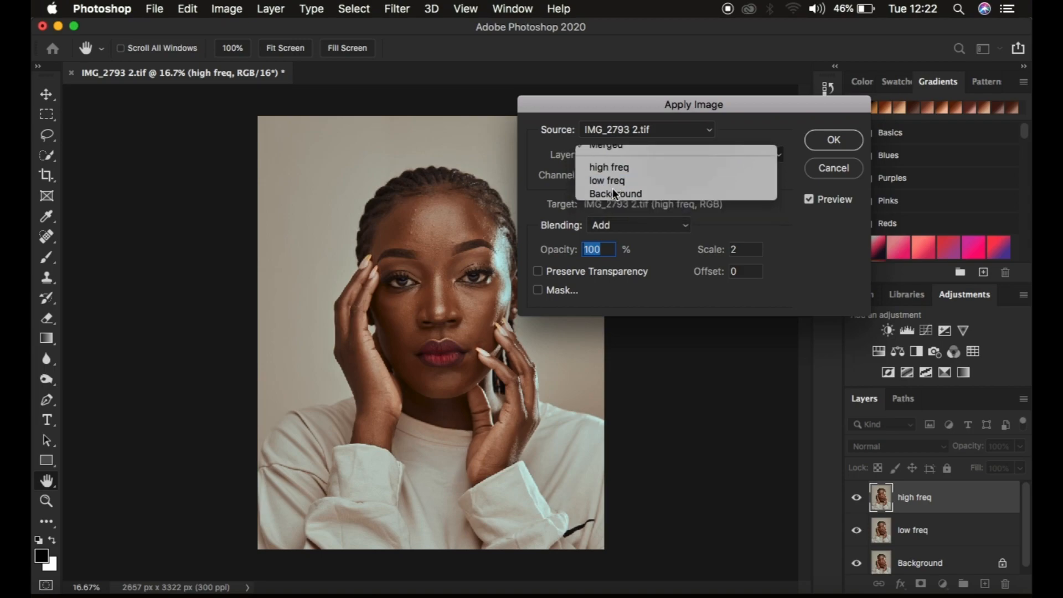
pyautogui.click(610, 176)
pyautogui.click(610, 176)
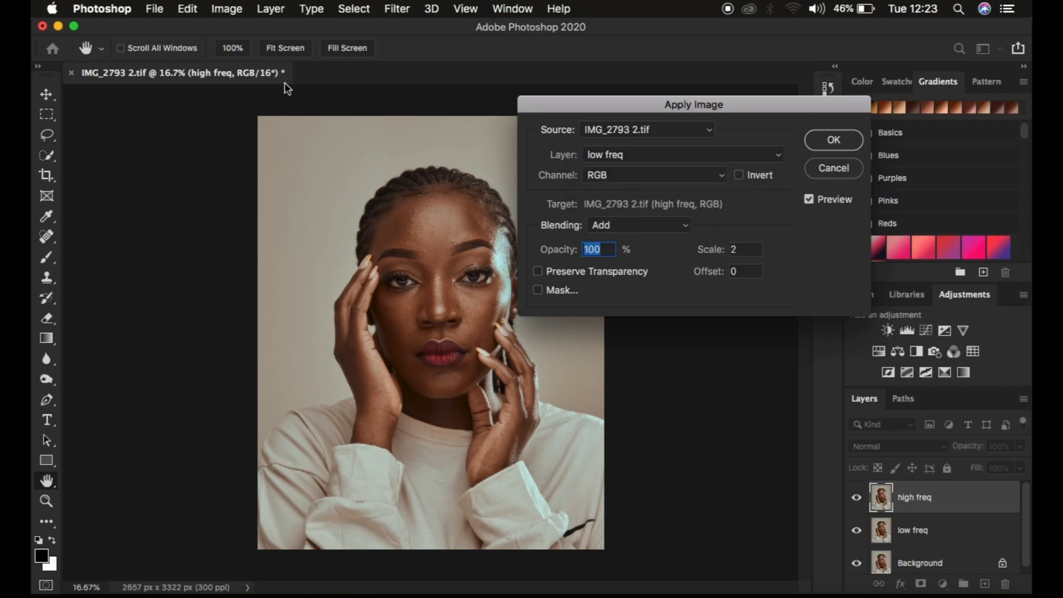
pyautogui.click(626, 227)
pyautogui.click(624, 228)
pyautogui.click(738, 175)
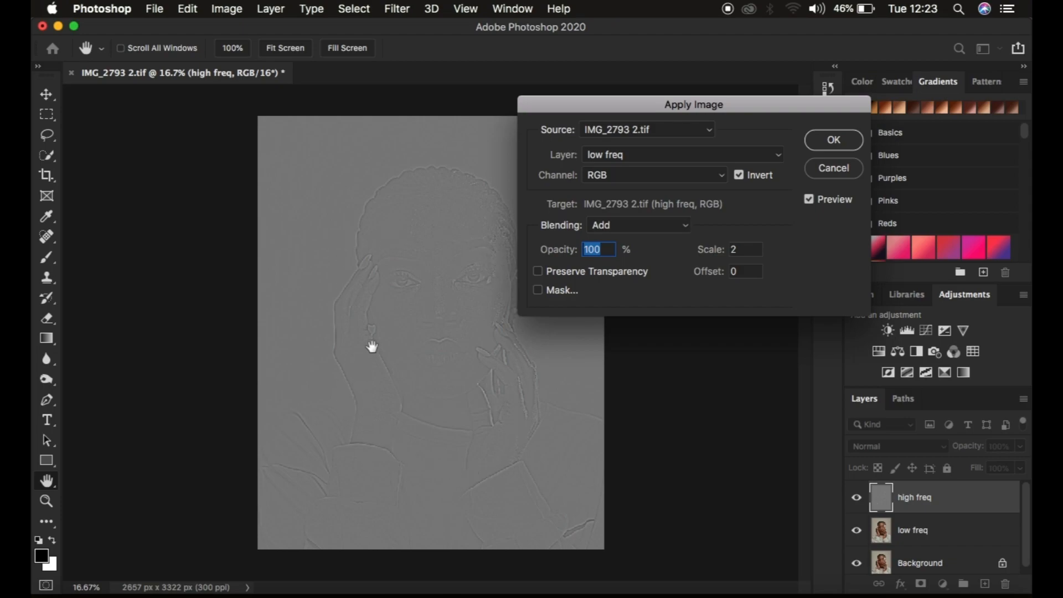
# Try Subtract blending with Invert off, scale 2 and offset 128 in Apply Image, and return to Add with Invert on.
pyautogui.click(626, 223)
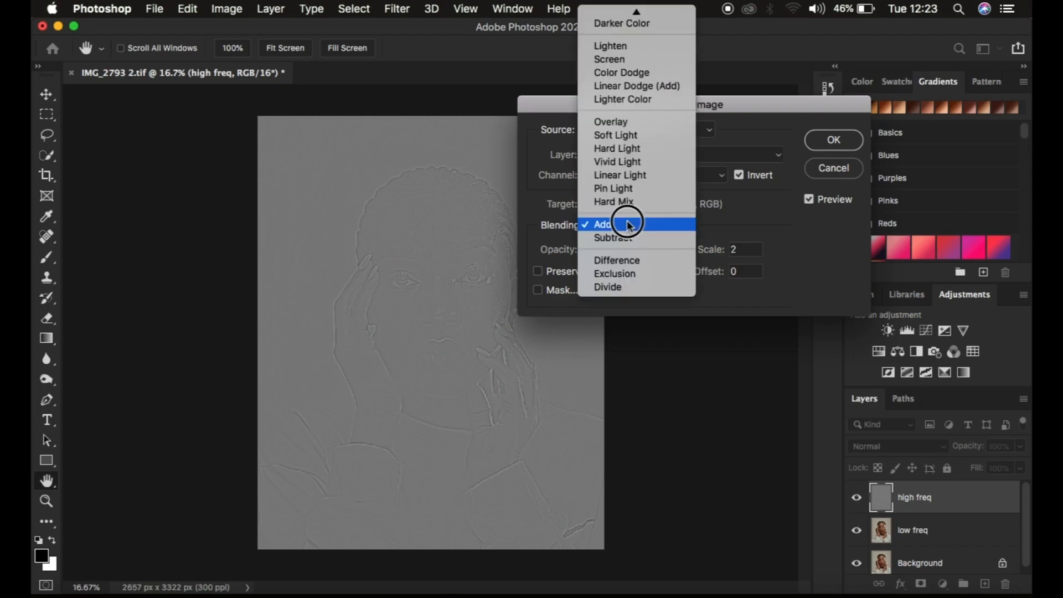
pyautogui.click(623, 235)
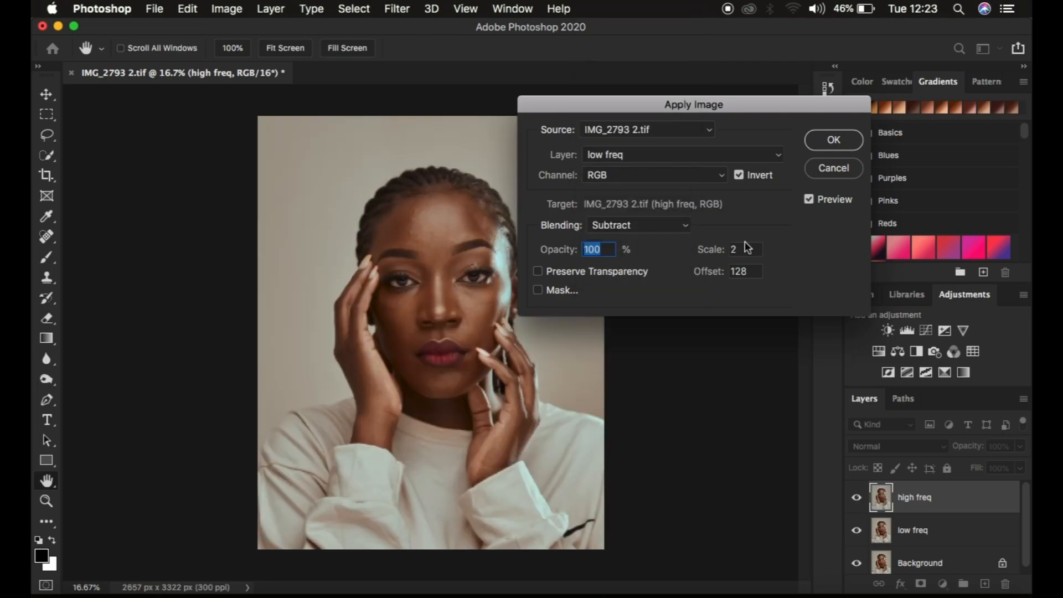
pyautogui.click(739, 174)
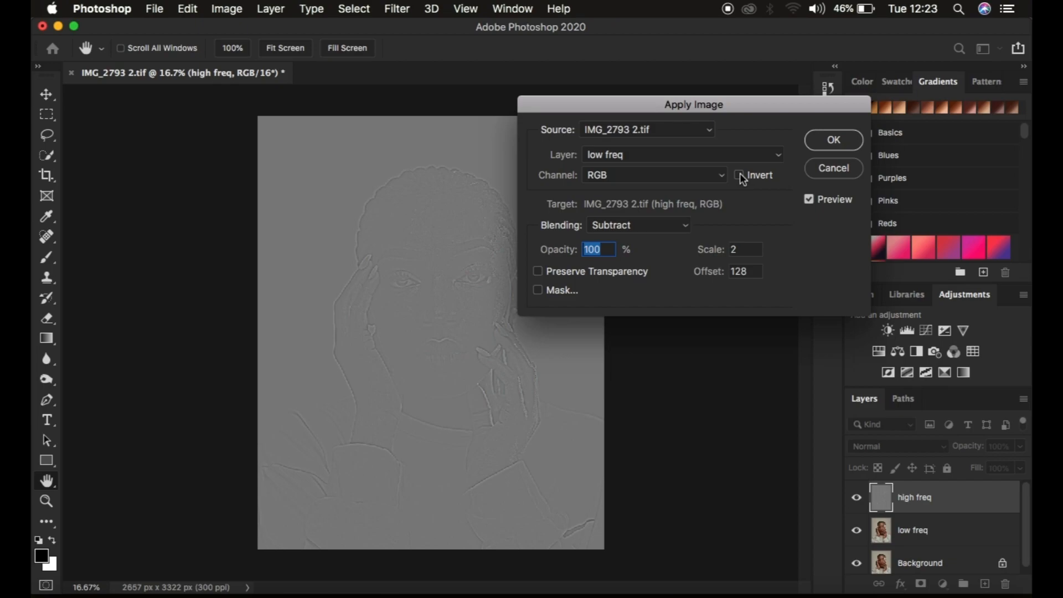
pyautogui.click(625, 226)
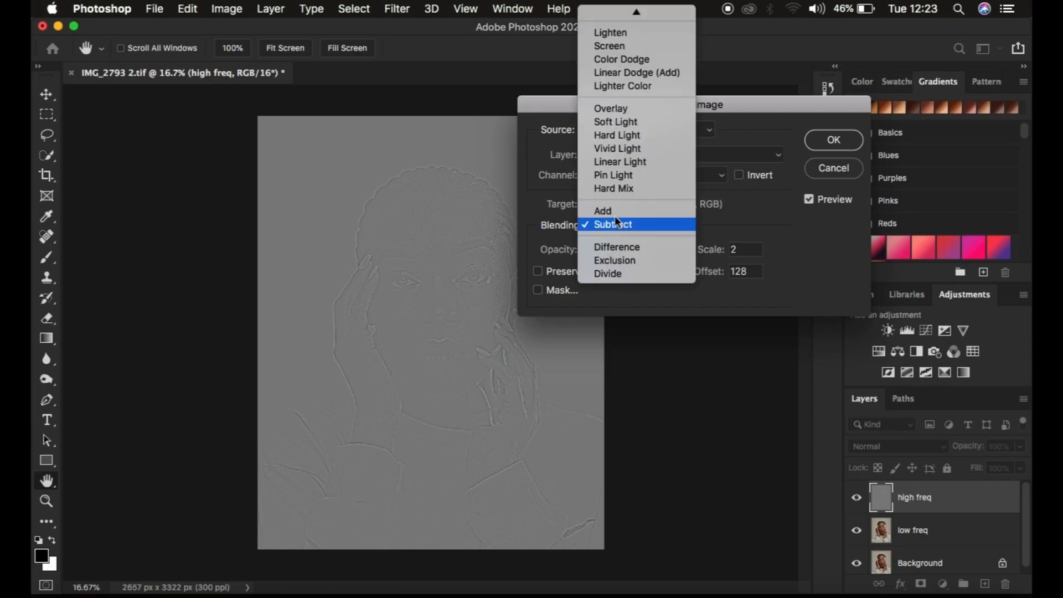
pyautogui.click(610, 209)
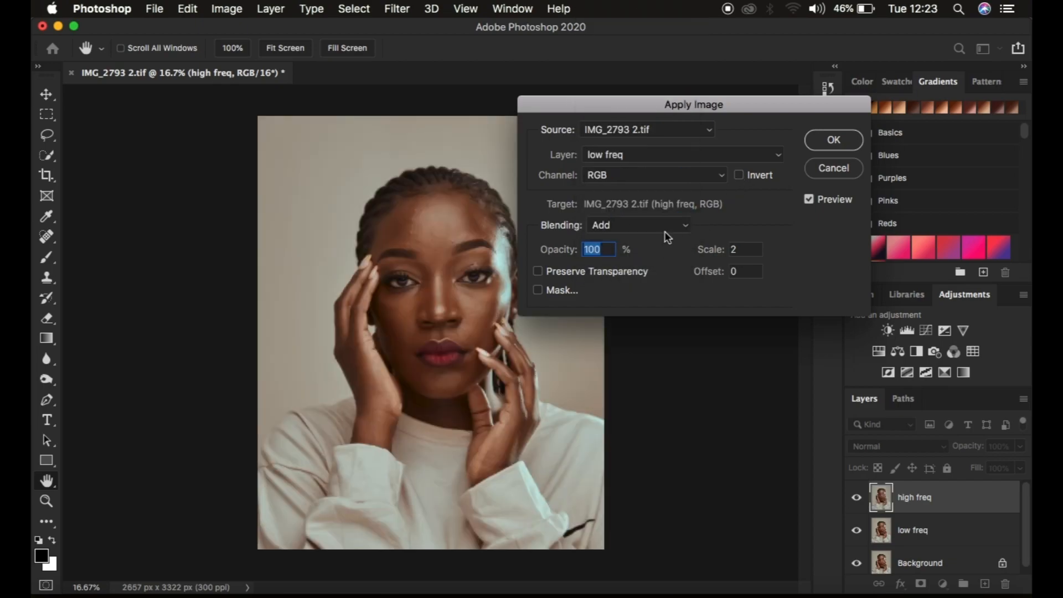
pyautogui.click(738, 175)
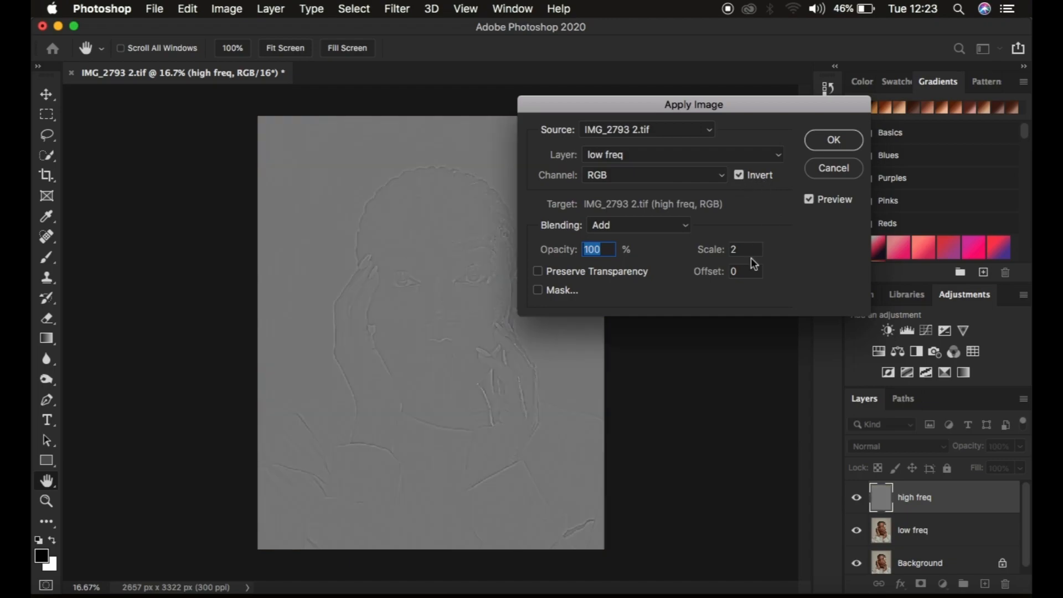
# Apply the image calculation to the high freq layer and set its blend mode to Linear Light.
pyautogui.click(832, 143)
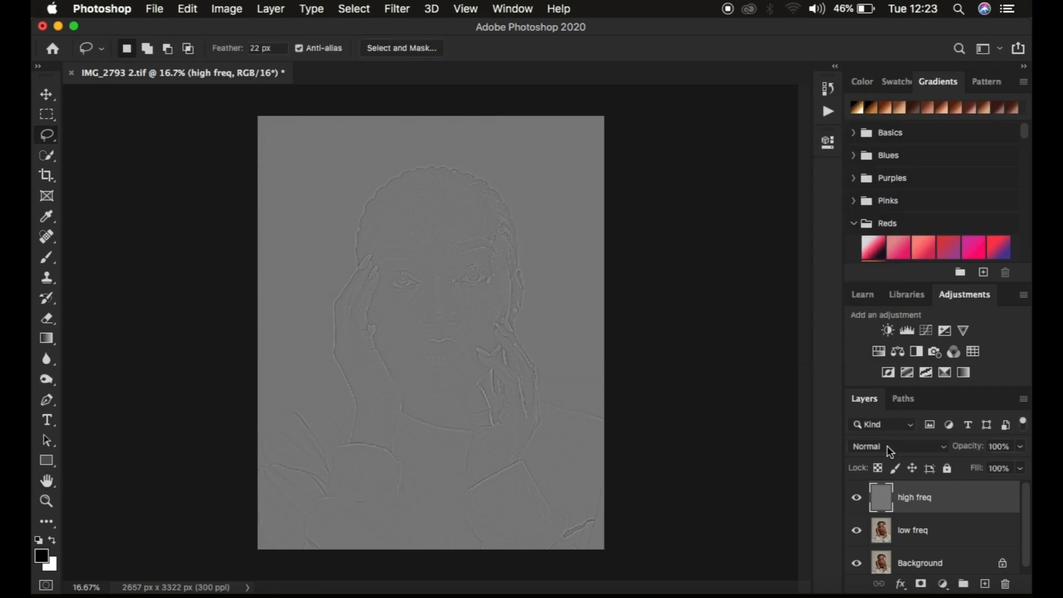
pyautogui.click(885, 447)
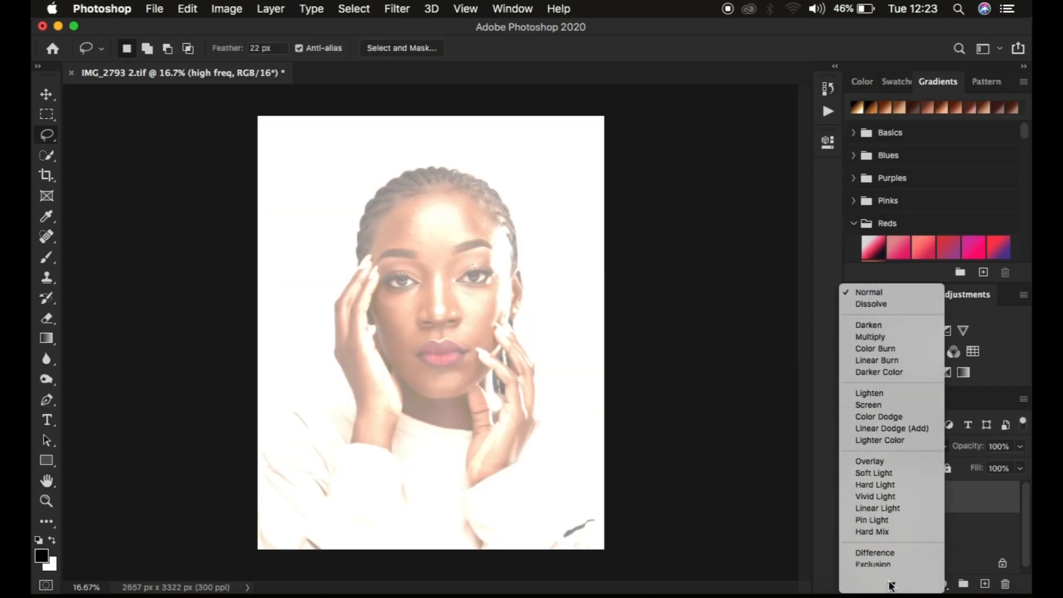
pyautogui.click(878, 484)
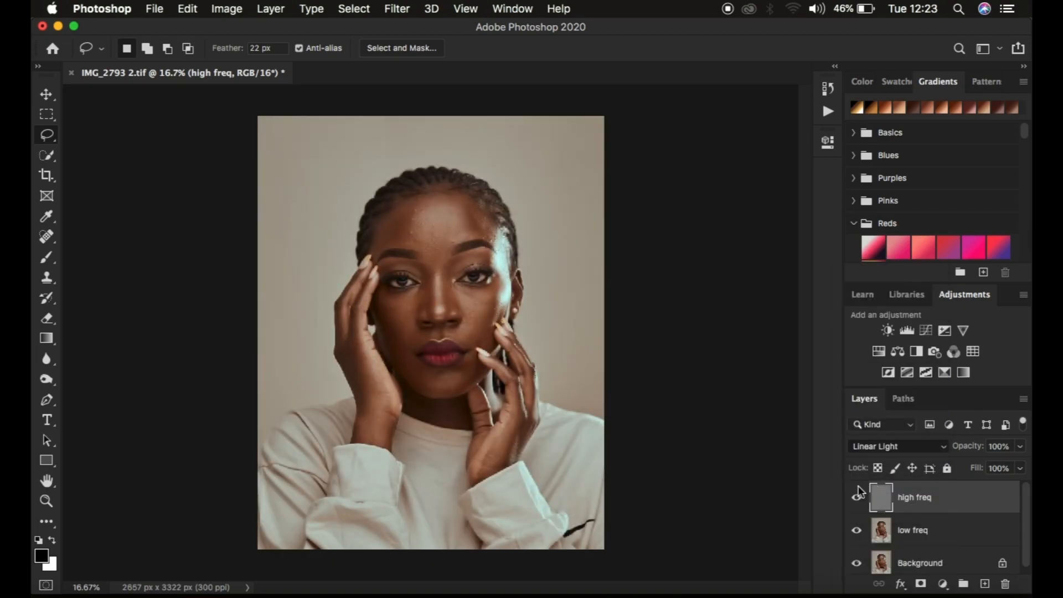
# Group the high freq and low freq layers and rename the group as "ffeq sep".
pyautogui.keyDown('shift'); pyautogui.click(969, 531); pyautogui.keyUp('shift')
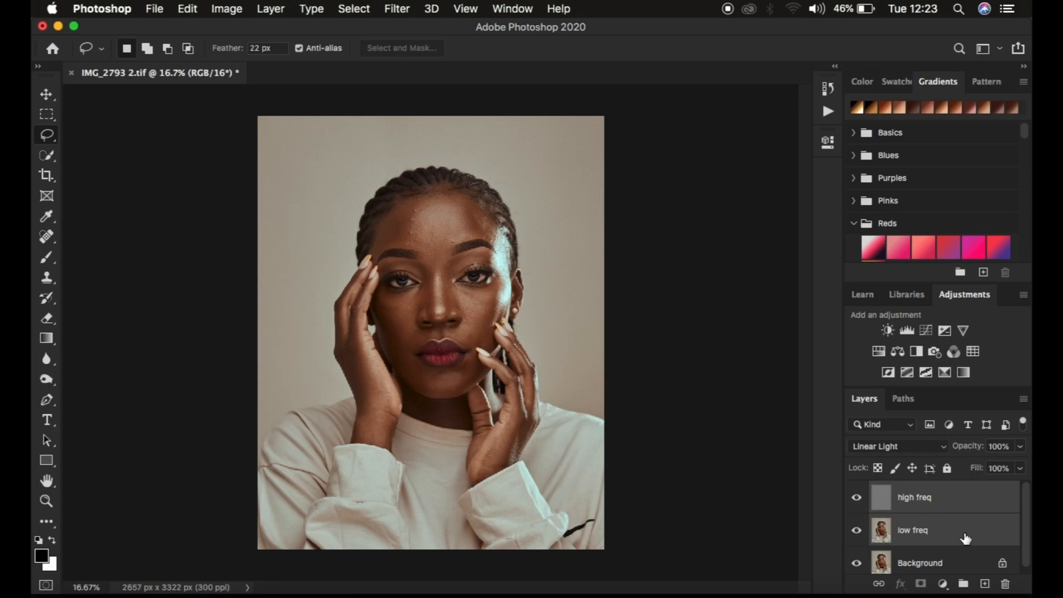
pyautogui.press('super+g')
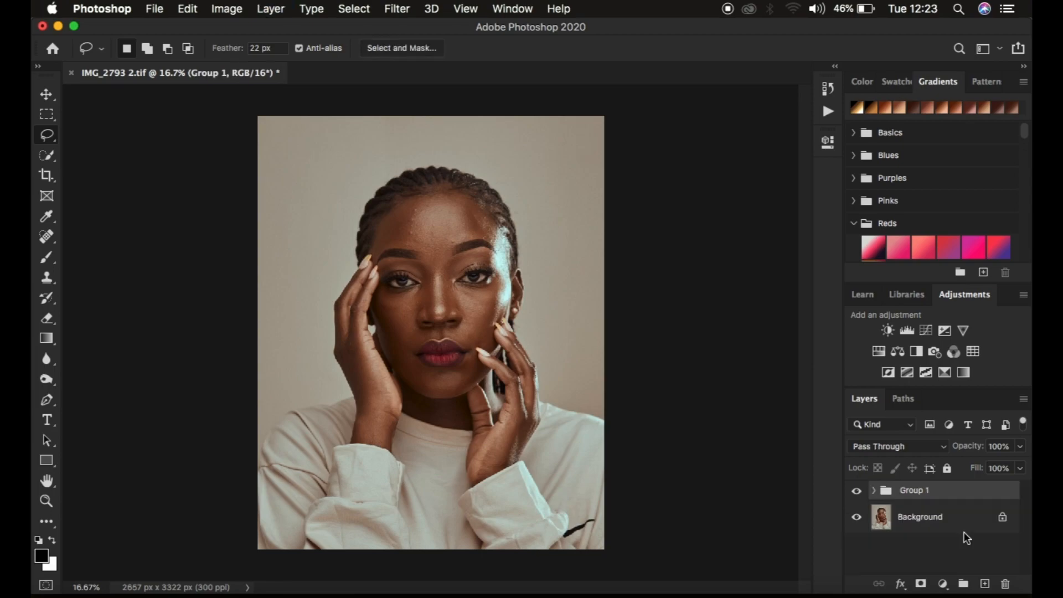
pyautogui.doubleClick(913, 491)
pyautogui.write('t')
pyautogui.press('Return')
# Expand the ffeq sep group, select its low freq layer and hide the high freq layer.
pyautogui.click(872, 491)
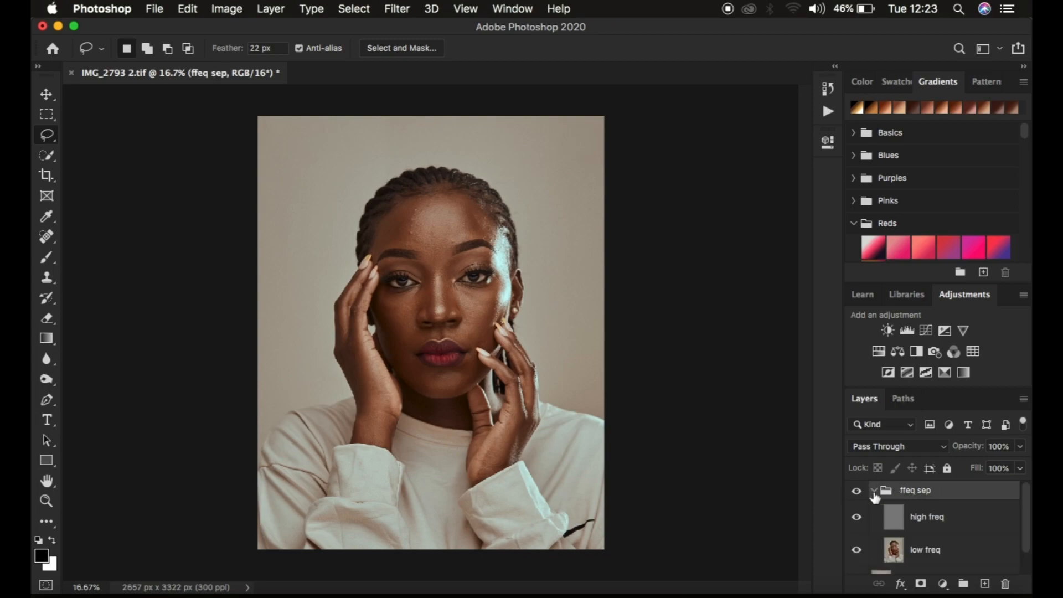
pyautogui.click(933, 550)
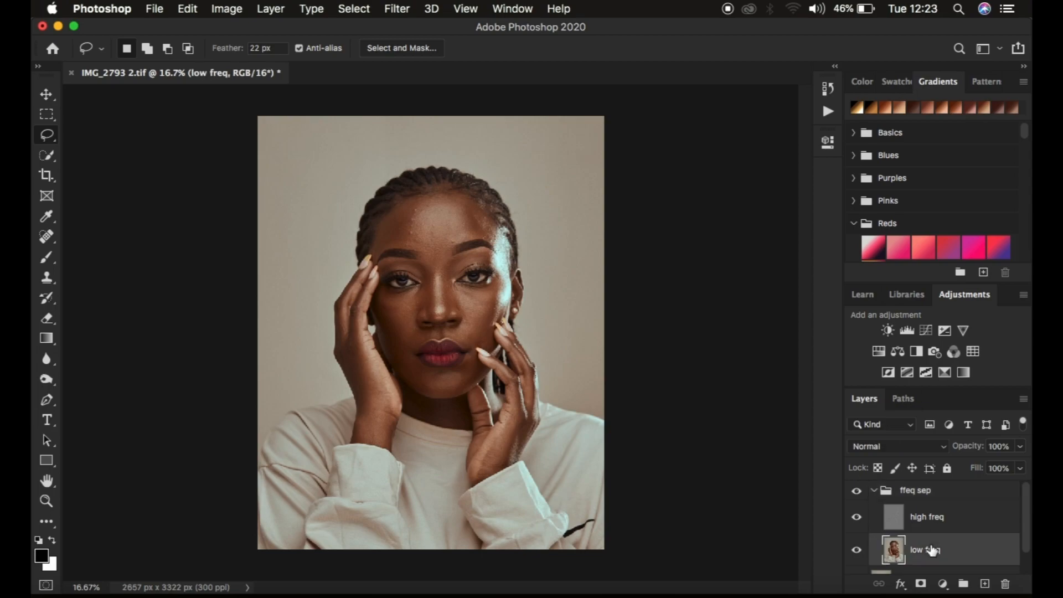
pyautogui.click(859, 519)
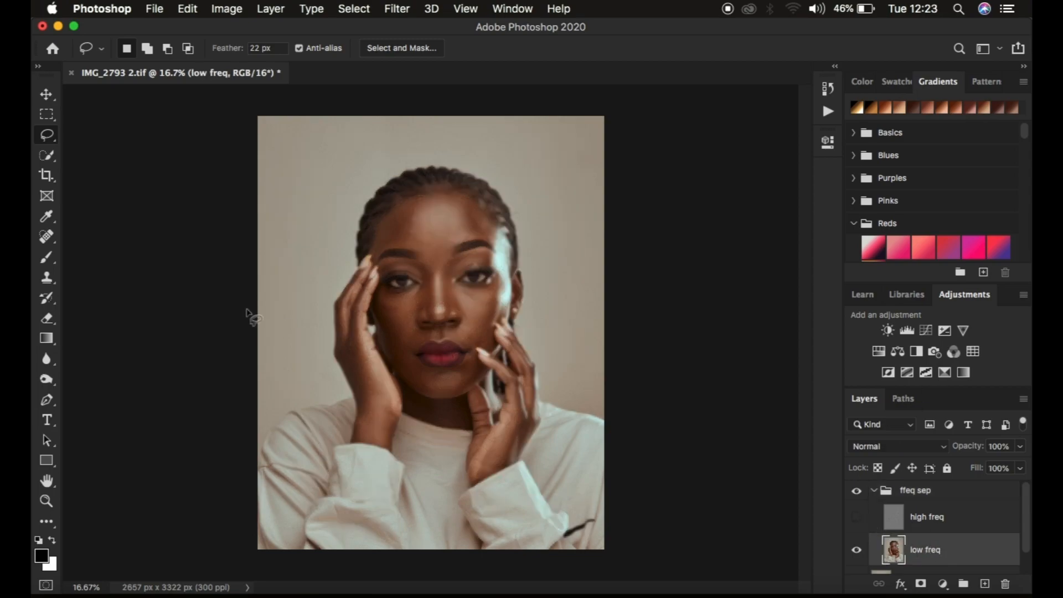
# Choose the Mixer Brush tool and clean the brush of any loaded paint.
pyautogui.click(47, 258)
pyautogui.click(46, 258)
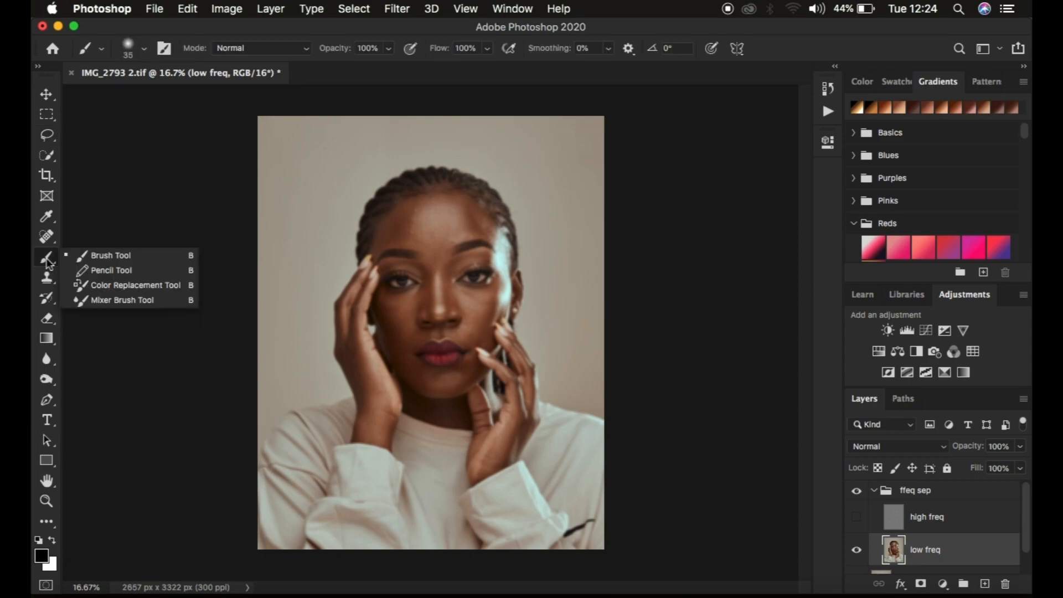
pyautogui.click(120, 300)
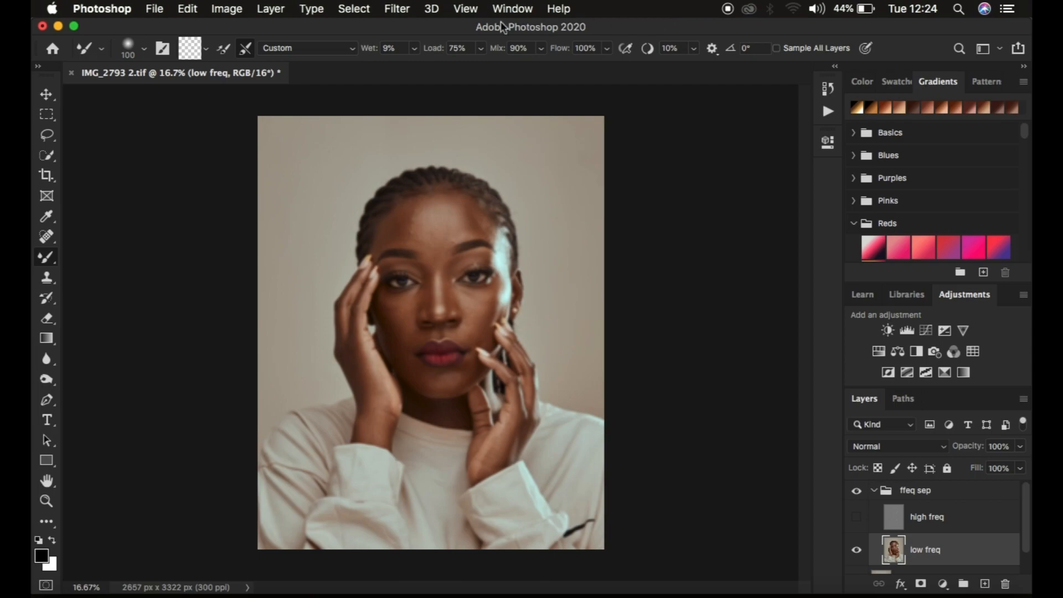
pyautogui.click(207, 49)
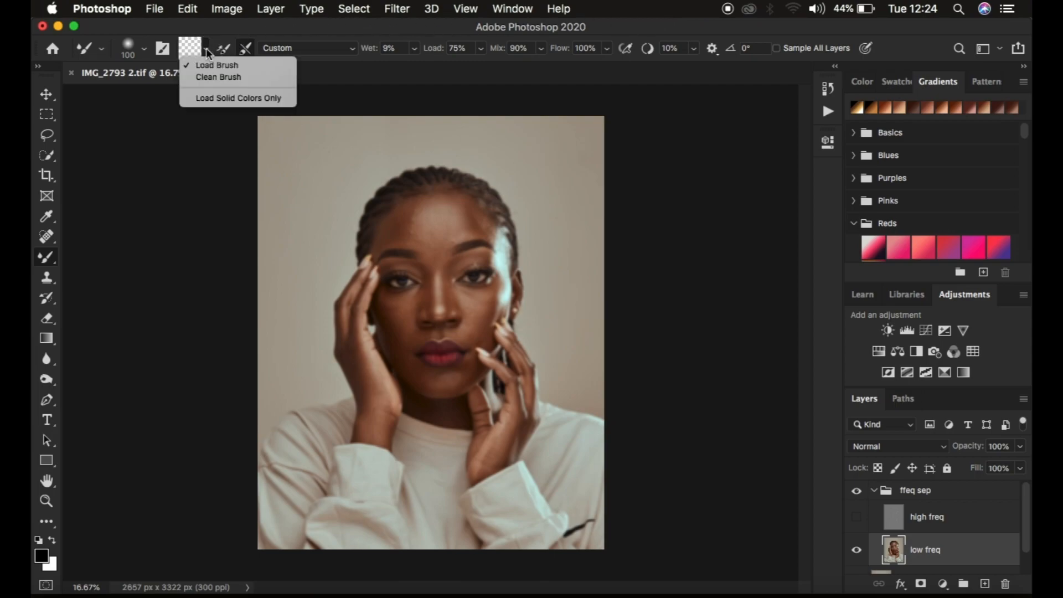
pyautogui.click(210, 77)
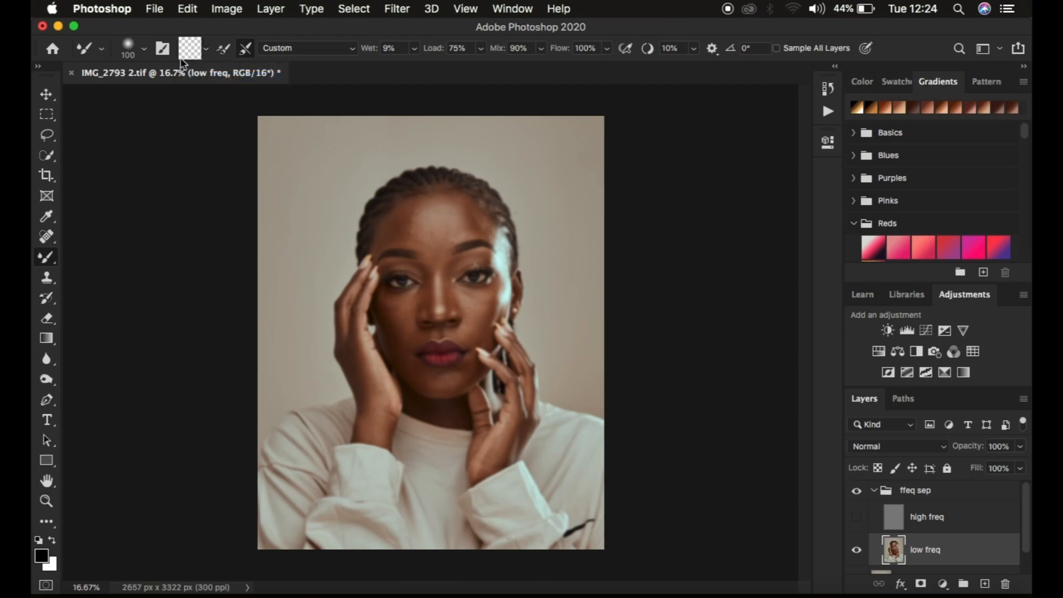
# Blend the uneven skin tones across the forehead on the low freq layer with a soft Mixer Brush at 0% hardness.
pyautogui.click(145, 49)
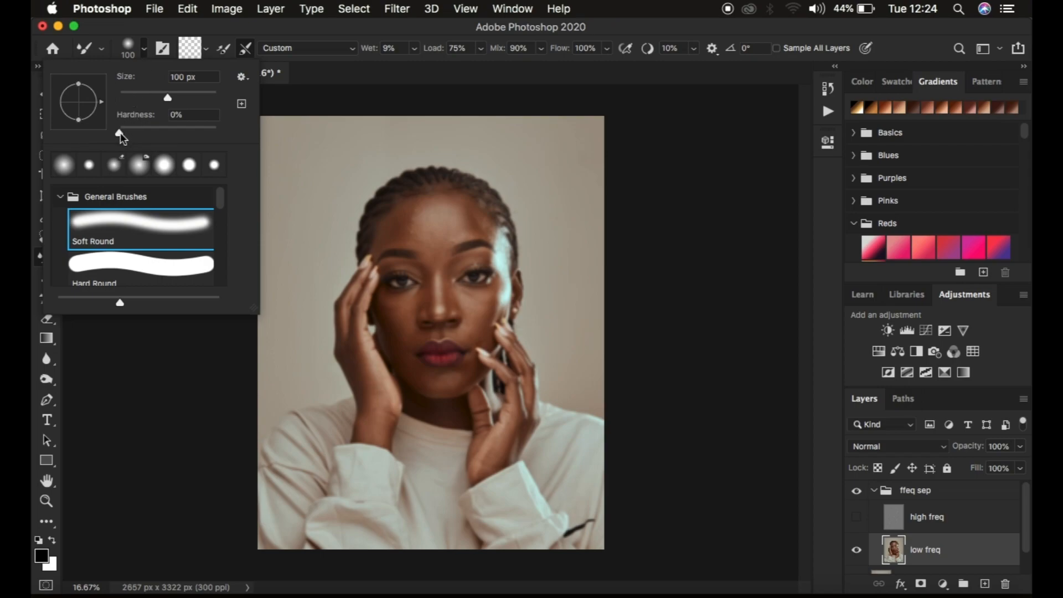
pyautogui.click(144, 49)
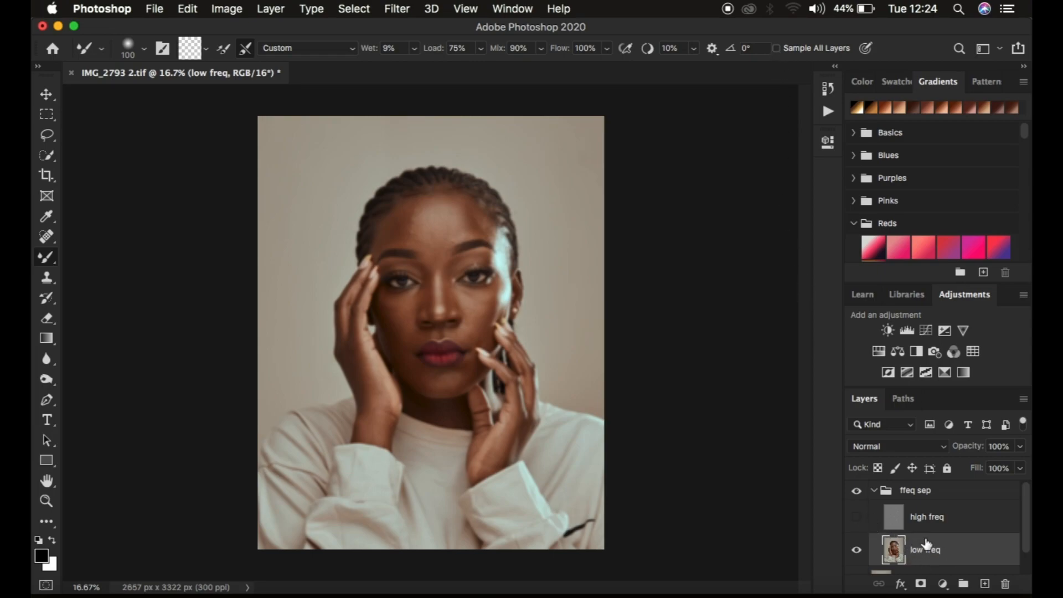
pyautogui.press('super+plus')
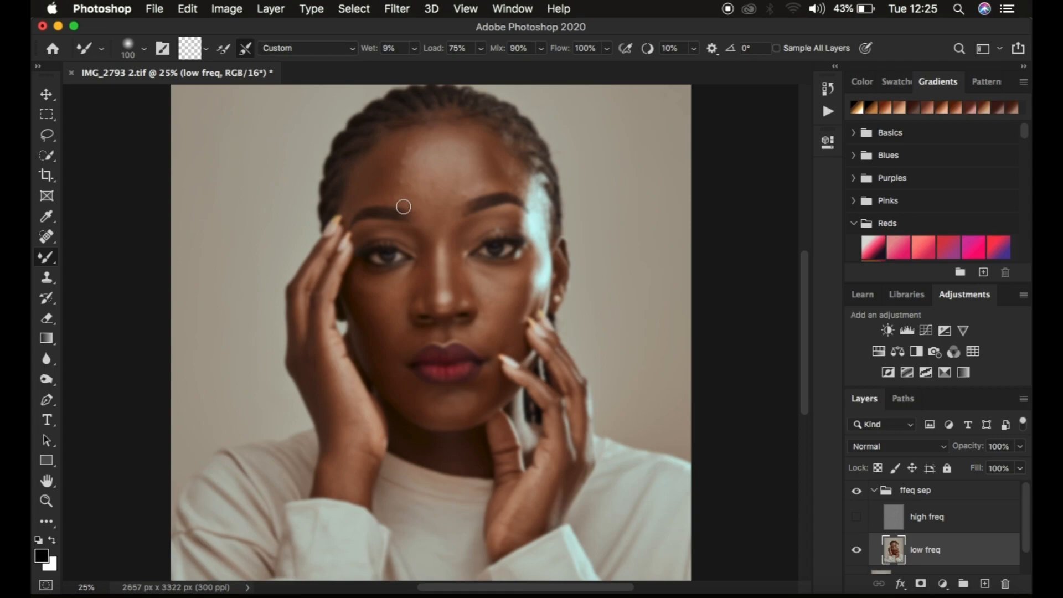
pyautogui.press(']')
pyautogui.press(']')
pyautogui.press(']')
pyautogui.press(']')
pyautogui.press(']')
pyautogui.press(']')
pyautogui.press('[')
pyautogui.press('[')
pyautogui.press('[')
pyautogui.moveTo(380, 156)
pyautogui.mouseDown()
pyautogui.moveTo(372, 187)
pyautogui.moveTo(379, 161)
pyautogui.moveTo(372, 172)
pyautogui.moveTo(388, 162)
pyautogui.moveTo(393, 191)
pyautogui.moveTo(404, 141)
pyautogui.moveTo(390, 178)
pyautogui.moveTo(360, 184)
pyautogui.moveTo(396, 195)
pyautogui.moveTo(399, 137)
pyautogui.moveTo(380, 187)
pyautogui.moveTo(355, 191)
pyautogui.mouseUp()
pyautogui.moveTo(489, 146)
pyautogui.mouseDown()
pyautogui.moveTo(501, 178)
pyautogui.moveTo(504, 158)
pyautogui.moveTo(491, 162)
pyautogui.moveTo(489, 151)
pyautogui.moveTo(486, 176)
pyautogui.moveTo(479, 138)
pyautogui.moveTo(470, 185)
pyautogui.moveTo(415, 200)
pyautogui.mouseUp()
pyautogui.moveTo(410, 149)
pyautogui.mouseDown()
pyautogui.moveTo(403, 178)
pyautogui.moveTo(410, 142)
pyautogui.moveTo(446, 136)
pyautogui.moveTo(478, 172)
pyautogui.moveTo(450, 195)
pyautogui.moveTo(387, 173)
pyautogui.moveTo(409, 198)
pyautogui.moveTo(394, 184)
pyautogui.moveTo(410, 161)
pyautogui.moveTo(427, 186)
pyautogui.moveTo(415, 168)
pyautogui.moveTo(422, 159)
pyautogui.moveTo(432, 188)
pyautogui.moveTo(465, 178)
pyautogui.moveTo(447, 192)
pyautogui.moveTo(425, 168)
pyautogui.moveTo(434, 185)
pyautogui.moveTo(415, 143)
pyautogui.moveTo(441, 190)
pyautogui.moveTo(460, 177)
pyautogui.moveTo(455, 145)
pyautogui.moveTo(406, 155)
pyautogui.moveTo(415, 142)
pyautogui.moveTo(439, 136)
pyautogui.moveTo(482, 166)
pyautogui.moveTo(481, 150)
pyautogui.moveTo(473, 184)
pyautogui.moveTo(430, 213)
pyautogui.moveTo(438, 218)
pyautogui.moveTo(387, 190)
pyautogui.moveTo(360, 197)
pyautogui.mouseUp()
# Blend the tones on both cheeks, above the eyebrows and along the nose with a smaller Mixer Brush.
pyautogui.moveTo(372, 287)
pyautogui.mouseDown()
pyautogui.moveTo(385, 312)
pyautogui.moveTo(374, 289)
pyautogui.moveTo(387, 307)
pyautogui.moveTo(386, 291)
pyautogui.moveTo(404, 285)
pyautogui.moveTo(394, 298)
pyautogui.moveTo(400, 288)
pyautogui.moveTo(406, 294)
pyautogui.moveTo(386, 314)
pyautogui.moveTo(372, 287)
pyautogui.moveTo(377, 319)
pyautogui.moveTo(363, 287)
pyautogui.moveTo(381, 326)
pyautogui.mouseUp()
pyautogui.press('[')
pyautogui.moveTo(489, 277)
pyautogui.mouseDown()
pyautogui.moveTo(479, 287)
pyautogui.moveTo(509, 292)
pyautogui.moveTo(496, 277)
pyautogui.moveTo(485, 274)
pyautogui.moveTo(484, 287)
pyautogui.moveTo(506, 301)
pyautogui.moveTo(537, 252)
pyautogui.moveTo(515, 160)
pyautogui.mouseUp()
pyautogui.moveTo(380, 190)
pyautogui.mouseDown()
pyautogui.moveTo(355, 196)
pyautogui.moveTo(396, 194)
pyautogui.mouseUp()
pyautogui.moveTo(410, 195)
pyautogui.mouseDown()
pyautogui.moveTo(435, 218)
pyautogui.moveTo(468, 194)
pyautogui.mouseUp()
pyautogui.moveTo(485, 156)
pyautogui.mouseDown()
pyautogui.moveTo(483, 179)
pyautogui.moveTo(442, 208)
pyautogui.moveTo(397, 189)
pyautogui.moveTo(355, 204)
pyautogui.mouseUp()
pyautogui.moveTo(417, 244)
pyautogui.mouseDown()
pyautogui.moveTo(424, 295)
pyautogui.moveTo(421, 248)
pyautogui.moveTo(440, 219)
pyautogui.moveTo(457, 291)
pyautogui.moveTo(459, 251)
pyautogui.moveTo(458, 300)
pyautogui.mouseUp()
pyautogui.click(440, 219)
pyautogui.moveTo(446, 230)
pyautogui.mouseDown()
pyautogui.moveTo(396, 194)
pyautogui.moveTo(361, 190)
pyautogui.moveTo(358, 202)
pyautogui.mouseUp()
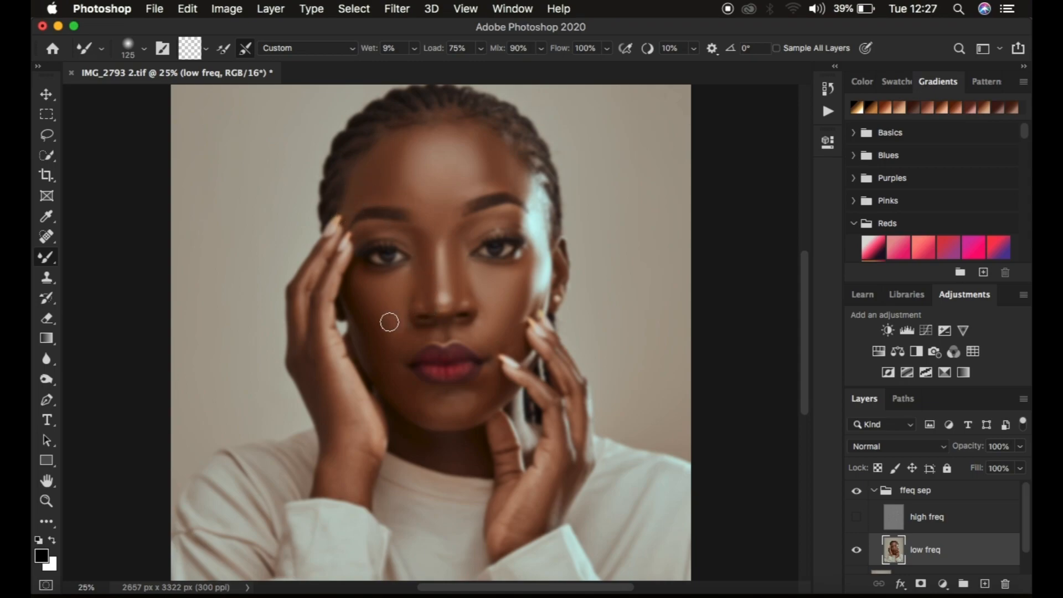
# Smooth the chin, the skin around the mouth and the cheek near the fingers with the Mixer Brush at varying sizes.
pyautogui.press(']')
pyautogui.press(']')
pyautogui.press('[')
pyautogui.press('[')
pyautogui.press(']')
pyautogui.press(']')
pyautogui.moveTo(467, 412)
pyautogui.mouseDown()
pyautogui.moveTo(484, 391)
pyautogui.moveTo(439, 410)
pyautogui.moveTo(400, 385)
pyautogui.moveTo(413, 404)
pyautogui.moveTo(410, 346)
pyautogui.mouseUp()
pyautogui.press('[')
pyautogui.press('[')
pyautogui.moveTo(476, 328)
pyautogui.mouseDown()
pyautogui.moveTo(476, 339)
pyautogui.moveTo(500, 334)
pyautogui.moveTo(515, 347)
pyautogui.moveTo(516, 328)
pyautogui.mouseUp()
pyautogui.moveTo(519, 289)
pyautogui.mouseDown()
pyautogui.moveTo(520, 304)
pyautogui.moveTo(521, 295)
pyautogui.mouseUp()
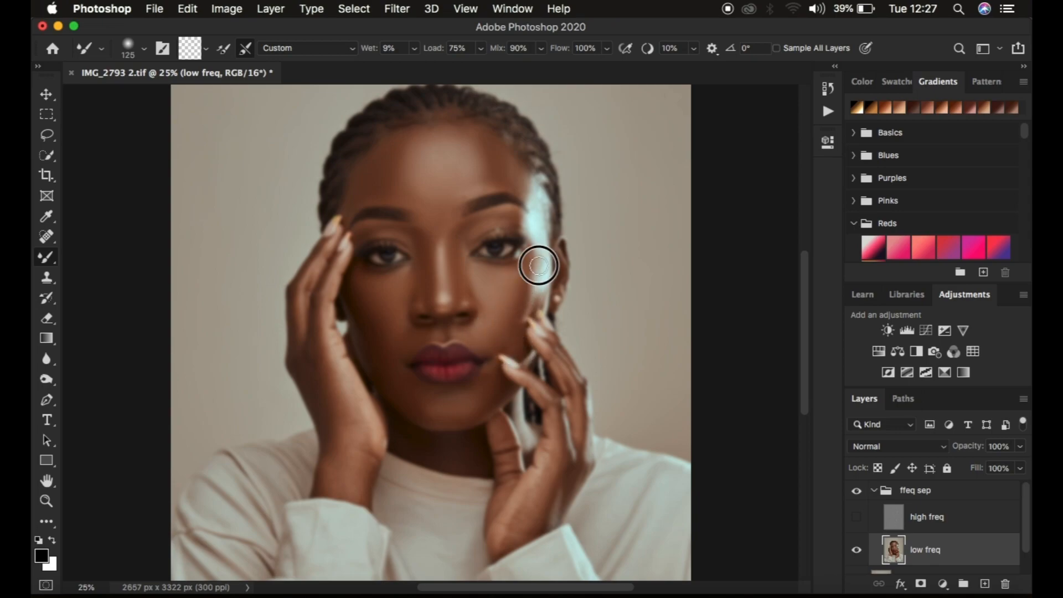
# Smooth the cheek beside the nose with a 150 px Mixer Brush and show the high freq layer again.
pyautogui.press(']')
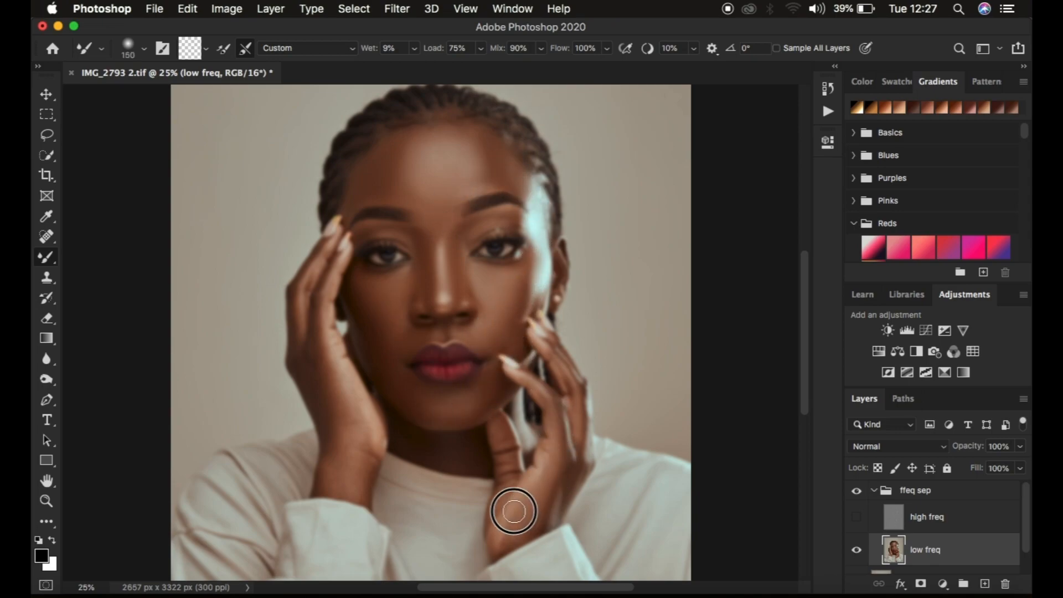
pyautogui.press('[')
pyautogui.press('[')
pyautogui.press('[')
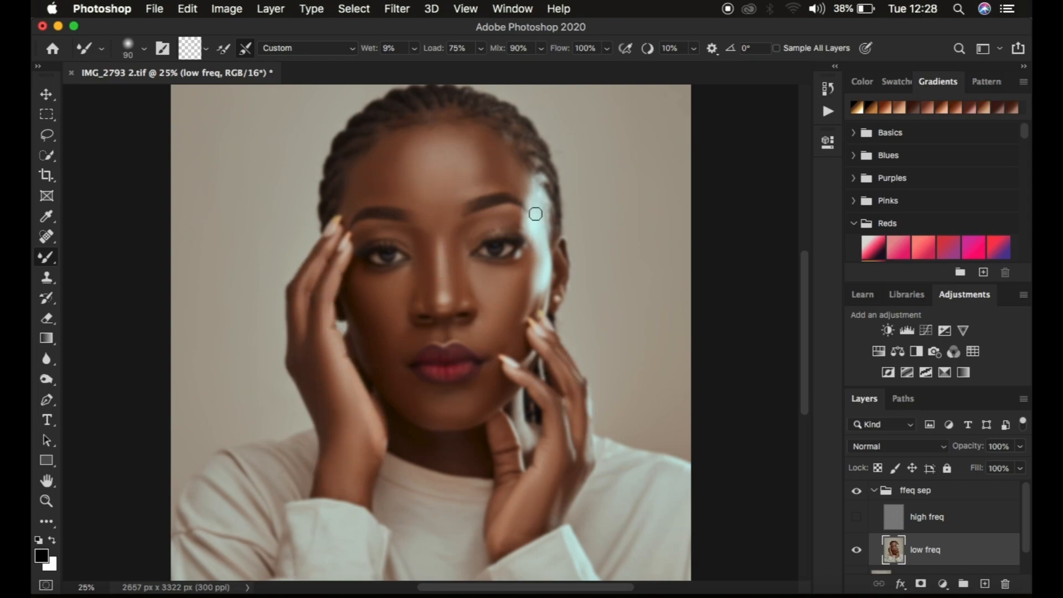
pyautogui.press(']')
pyautogui.press(']')
pyautogui.press(']')
pyautogui.moveTo(498, 290); pyautogui.dragTo(485, 325)
pyautogui.click(857, 523)
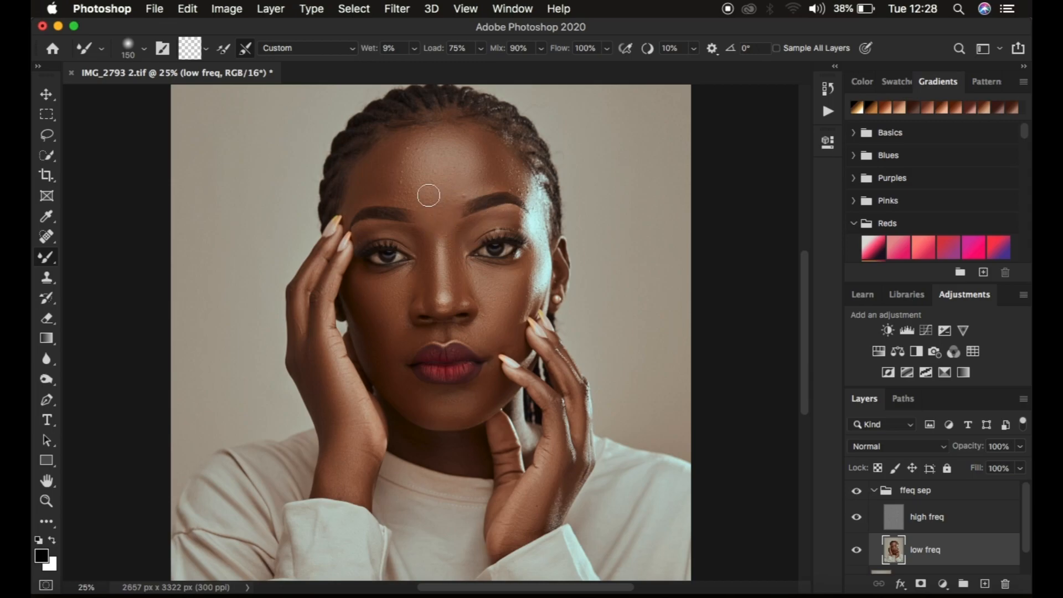
# Toggle the ffeq sep group's visibility repeatedly to compare the skin before and after the retouching.
pyautogui.click(855, 493)
pyautogui.click(855, 493)
pyautogui.click(855, 493)
pyautogui.click(855, 492)
pyautogui.click(856, 493)
pyautogui.click(855, 493)
pyautogui.click(855, 493)
pyautogui.click(855, 493)
pyautogui.click(855, 493)
pyautogui.click(855, 493)
pyautogui.click(855, 493)
pyautogui.click(855, 494)
pyautogui.click(855, 493)
pyautogui.click(855, 493)
# Lasso the forehead with a 22 px feather and apply a Gaussian Blur with a radius of 21 pixels on the low freq layer.
pyautogui.press('super+equal')
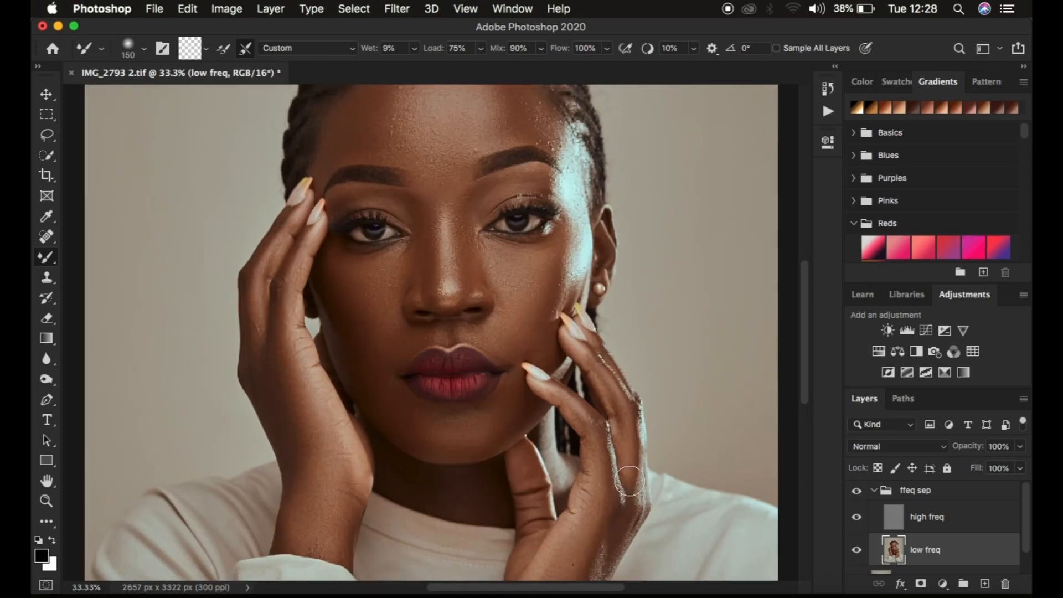
pyautogui.scroll(4, 585, 267)
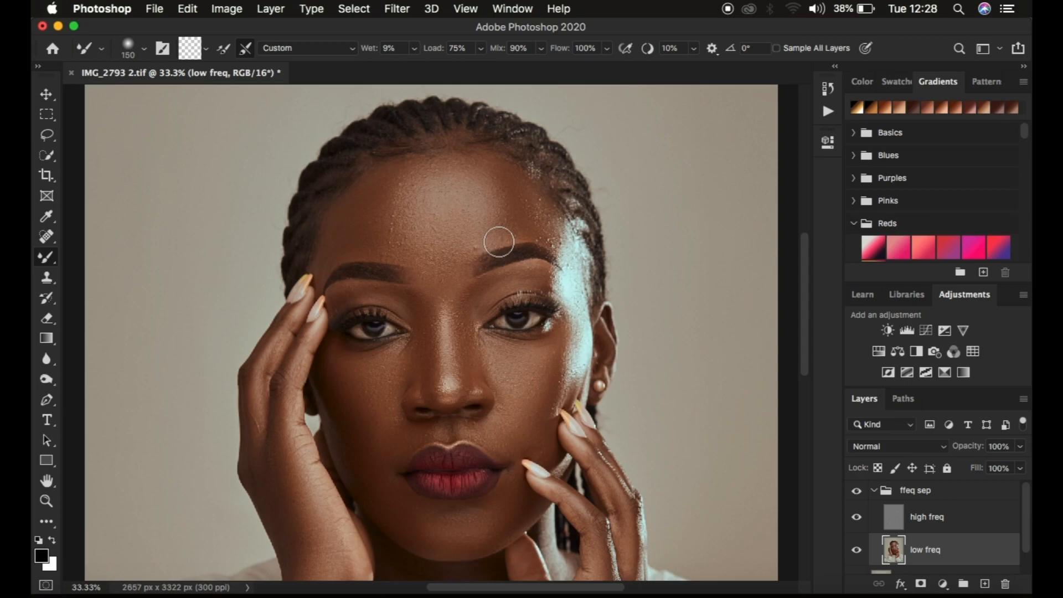
pyautogui.click(52, 133)
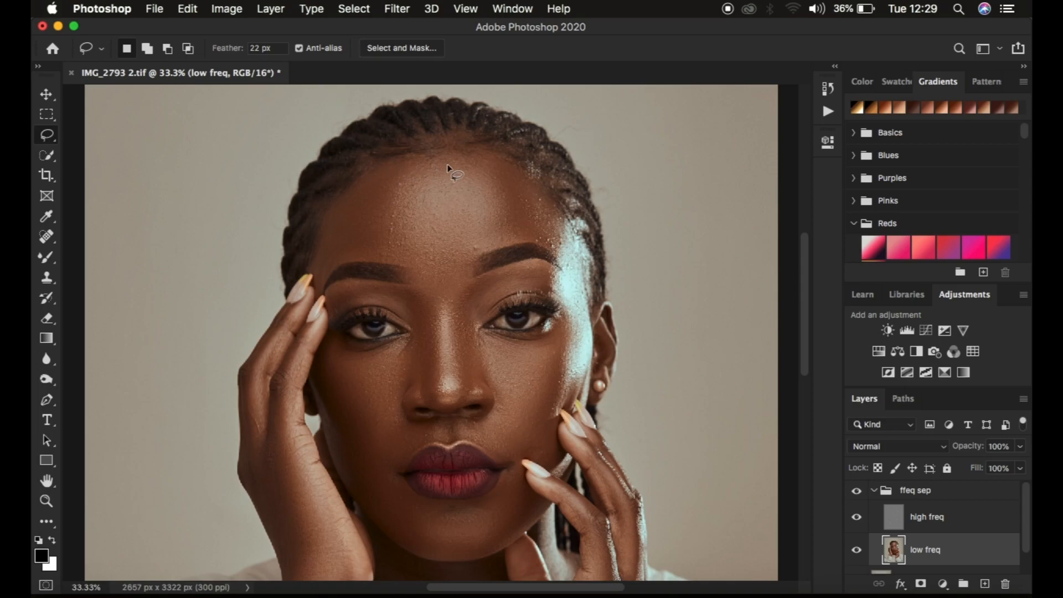
pyautogui.click(385, 164)
pyautogui.moveTo(417, 159)
pyautogui.mouseDown()
pyautogui.moveTo(490, 158)
pyautogui.moveTo(523, 176)
pyautogui.moveTo(548, 226)
pyautogui.moveTo(542, 239)
pyautogui.moveTo(464, 254)
pyautogui.moveTo(355, 252)
pyautogui.moveTo(317, 277)
pyautogui.moveTo(339, 201)
pyautogui.moveTo(359, 173)
pyautogui.moveTo(391, 165)
pyautogui.mouseUp()
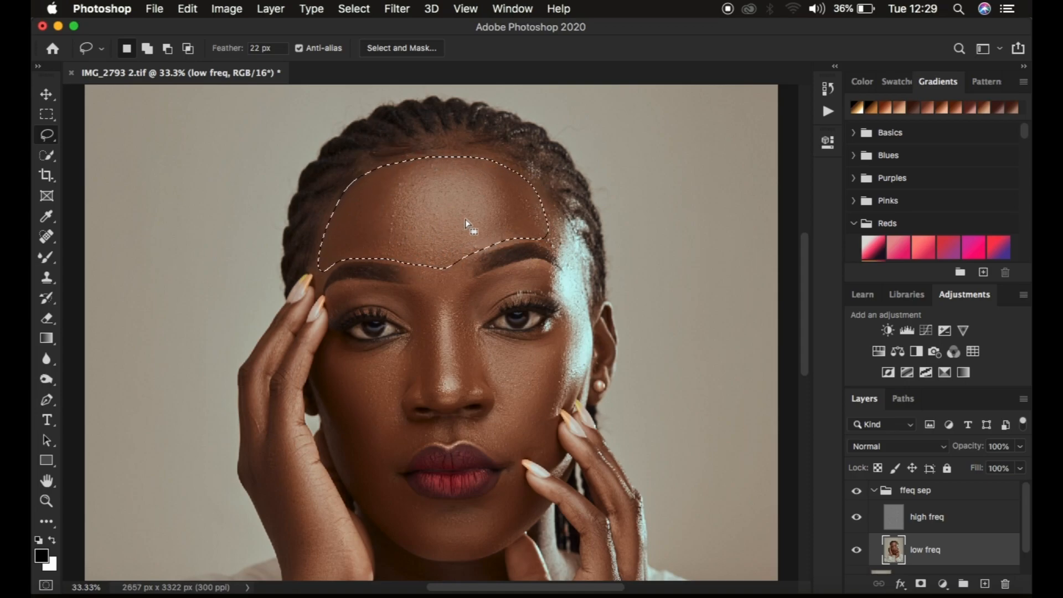
pyautogui.click(397, 9)
pyautogui.moveTo(437, 194)
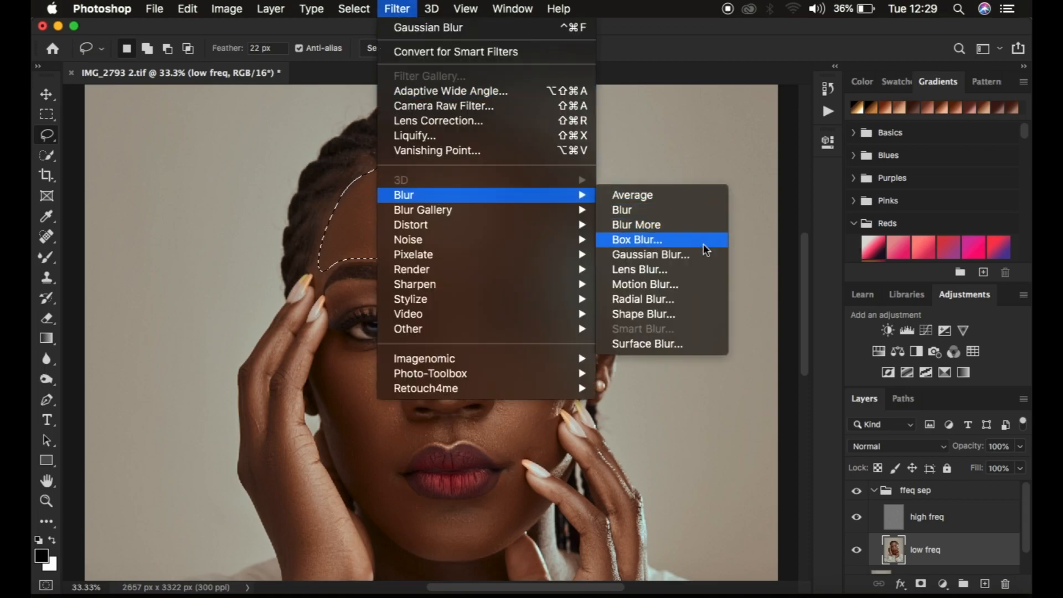
pyautogui.click(680, 260)
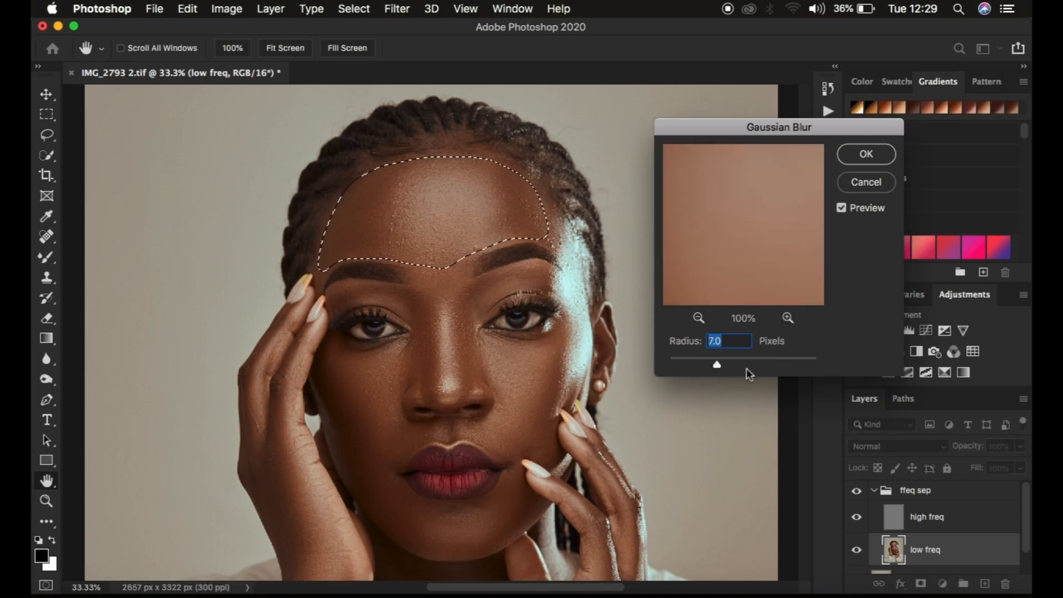
pyautogui.moveTo(716, 365); pyautogui.dragTo(735, 369)
pyautogui.press('BackSpace')
pyautogui.write('7')
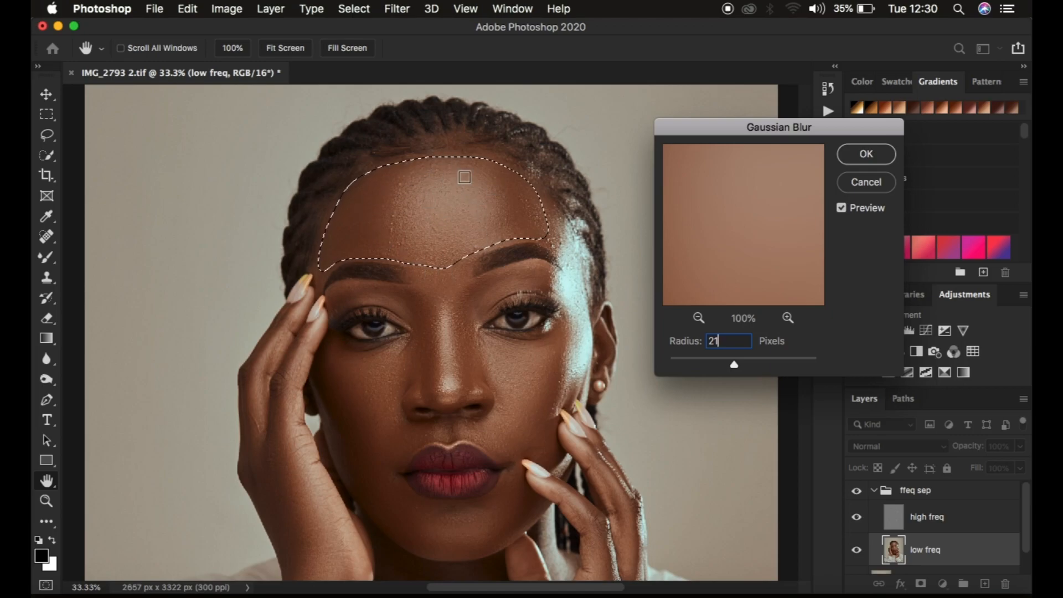
pyautogui.click(861, 158)
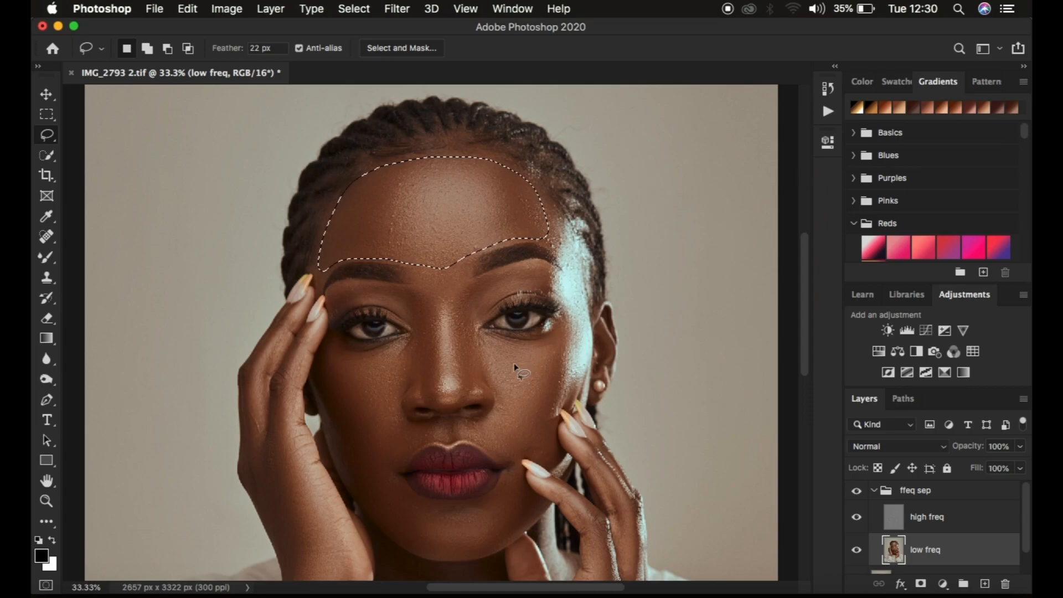
# Lasso the cheek on the cyan-lit side of the face, repeat the Gaussian Blur and fade it at 100% opacity in Normal mode.
pyautogui.click(481, 344)
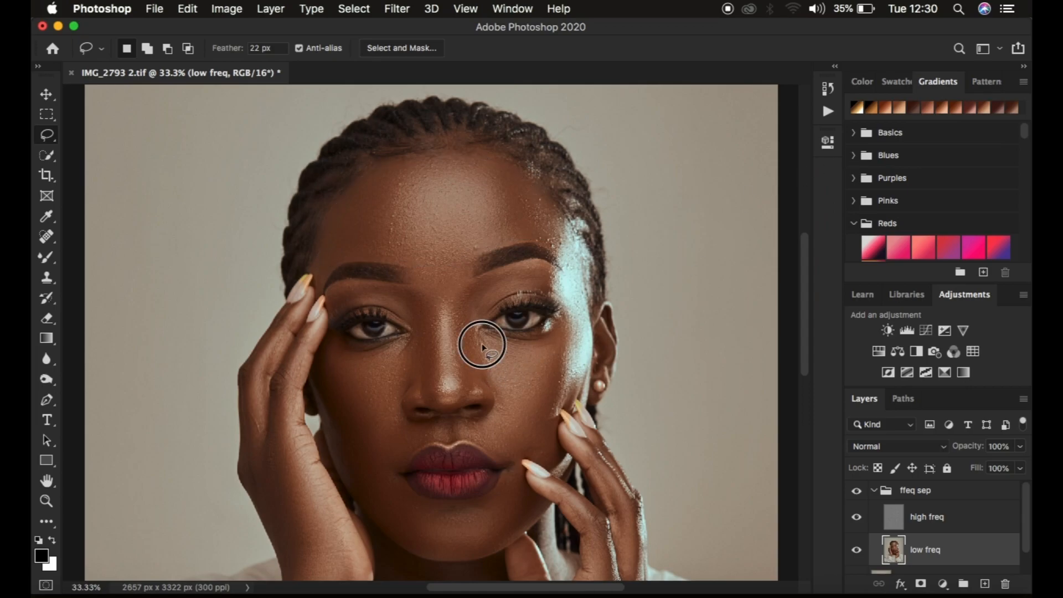
pyautogui.moveTo(481, 346)
pyautogui.mouseDown()
pyautogui.moveTo(477, 333)
pyautogui.moveTo(500, 390)
pyautogui.moveTo(548, 399)
pyautogui.moveTo(550, 332)
pyautogui.moveTo(486, 339)
pyautogui.mouseUp()
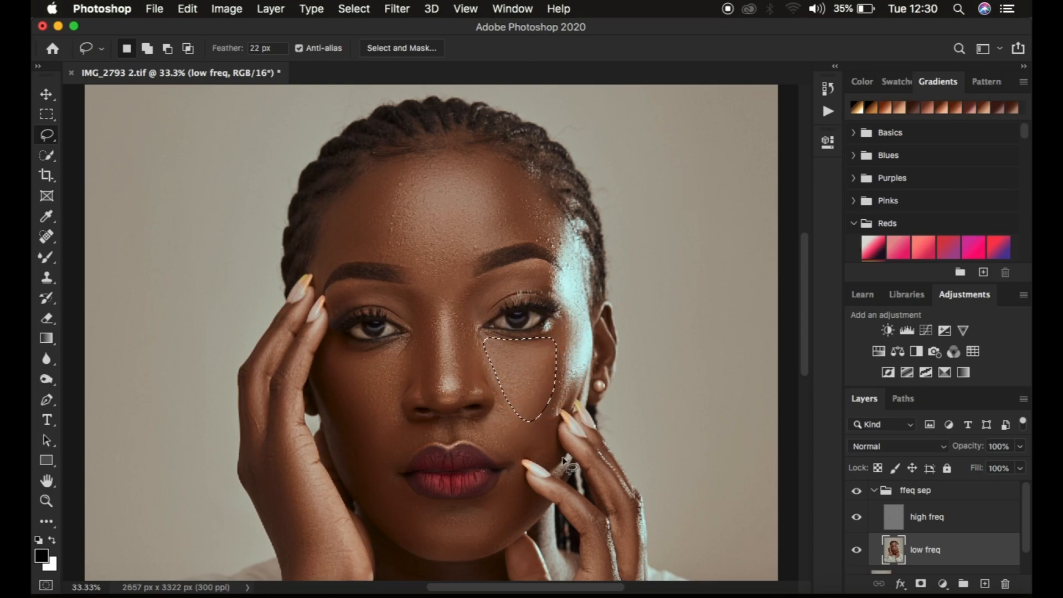
pyautogui.rightClick(521, 377)
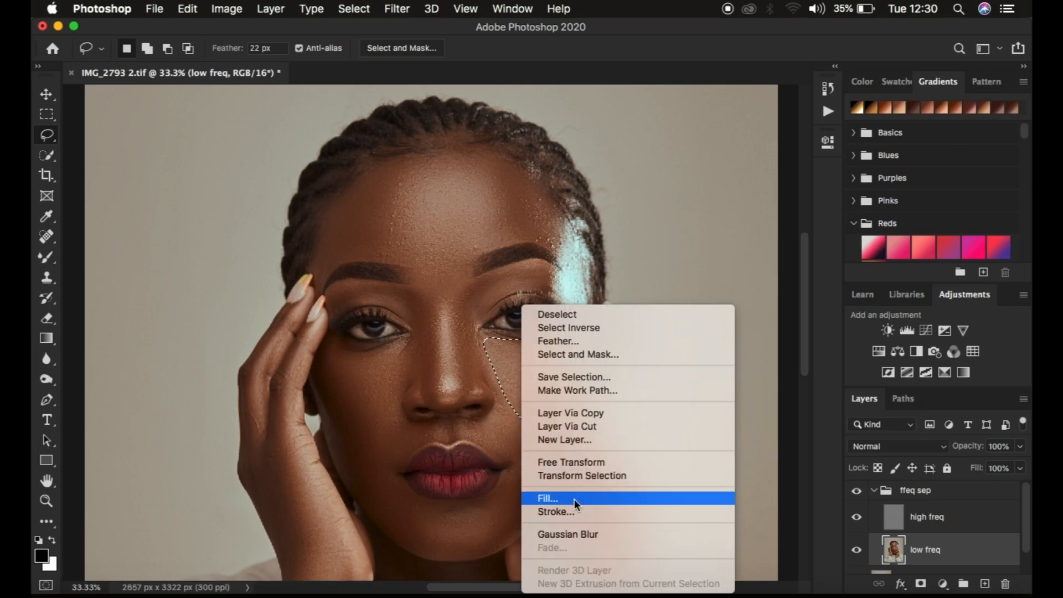
pyautogui.click(579, 536)
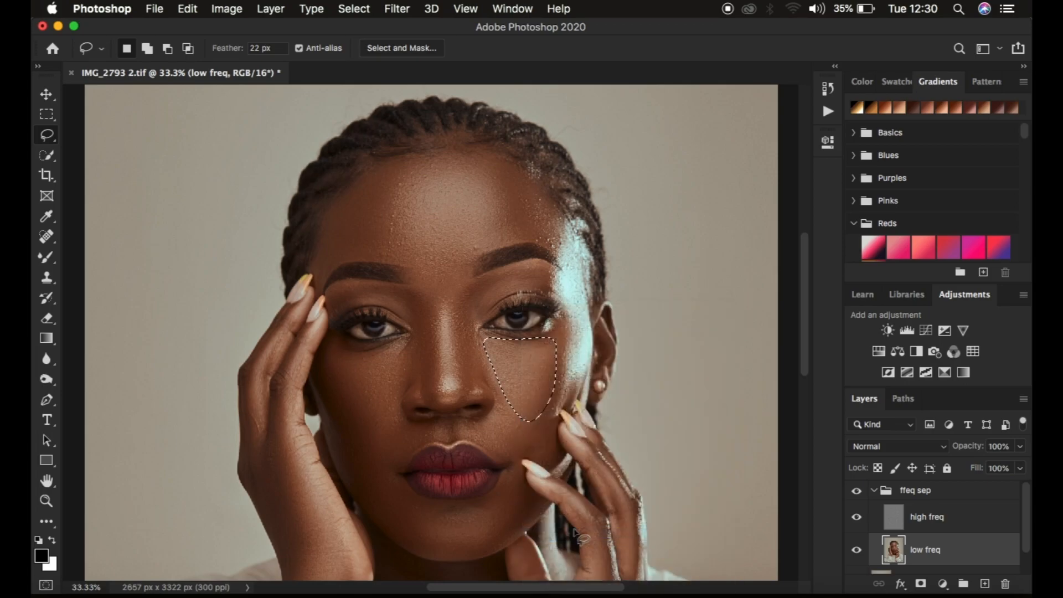
pyautogui.rightClick(523, 364)
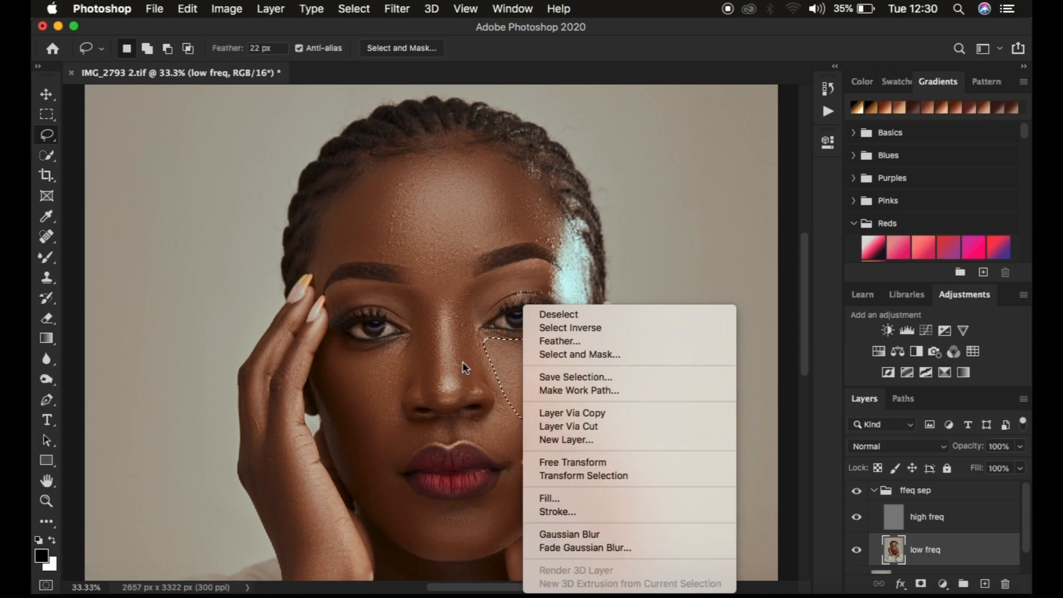
pyautogui.click(596, 547)
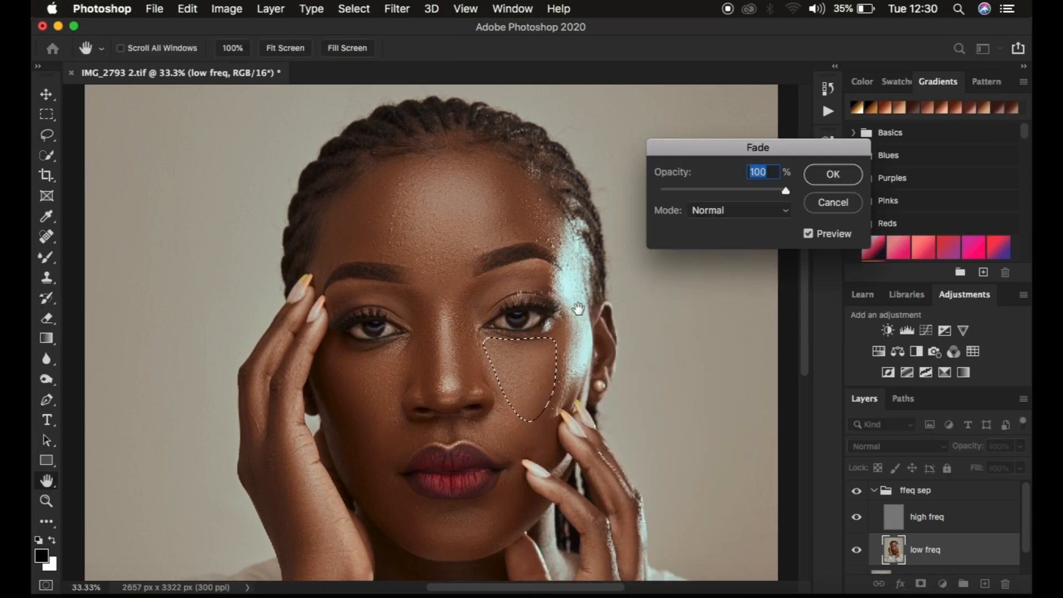
pyautogui.click(819, 174)
# Lasso the cheek on the shadowed side of the face and repeat the Gaussian Blur on it.
pyautogui.moveTo(331, 349)
pyautogui.mouseDown()
pyautogui.moveTo(403, 351)
pyautogui.moveTo(400, 428)
pyautogui.moveTo(367, 451)
pyautogui.moveTo(331, 352)
pyautogui.mouseUp()
pyautogui.rightClick(374, 407)
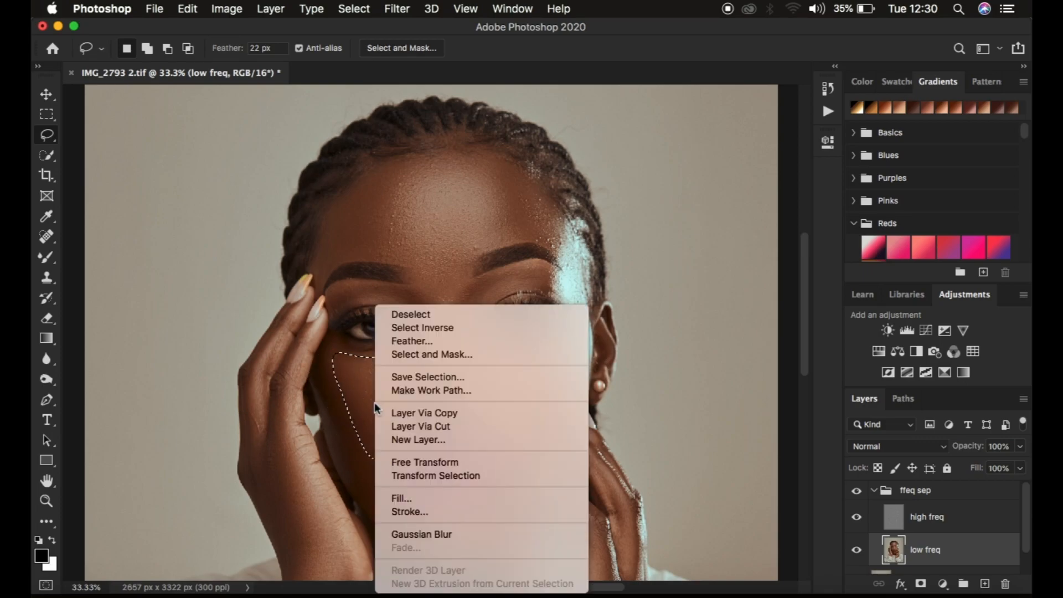
pyautogui.click(436, 533)
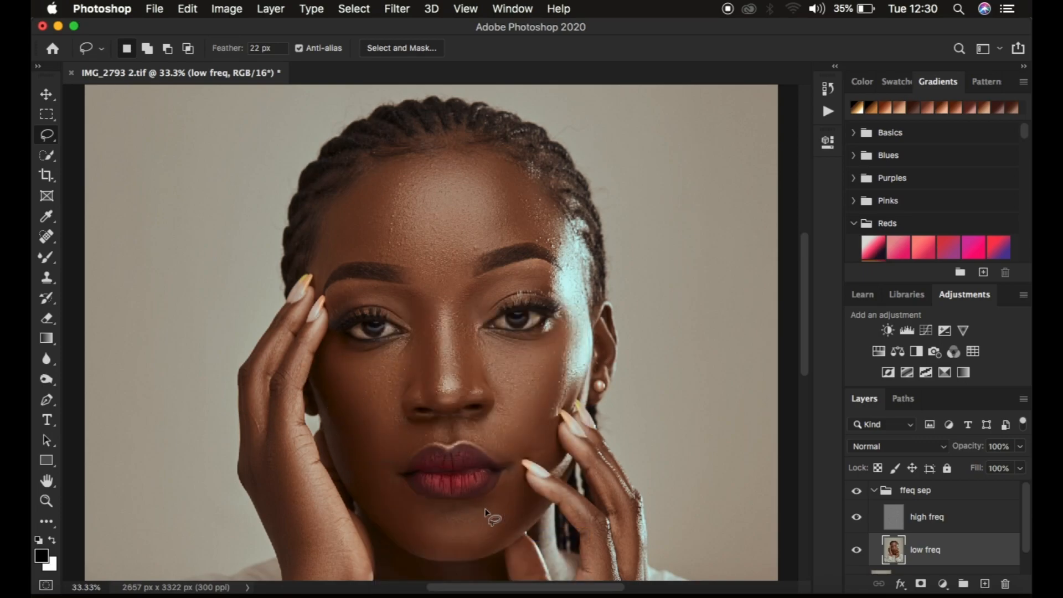
# Lasso the chin area below the lips, repeat the Gaussian Blur on it and deselect.
pyautogui.scroll(-4, 474, 437)
pyautogui.click(380, 336)
pyautogui.moveTo(379, 336)
pyautogui.mouseDown()
pyautogui.moveTo(417, 369)
pyautogui.moveTo(479, 378)
pyautogui.moveTo(515, 357)
pyautogui.moveTo(464, 428)
pyautogui.moveTo(379, 368)
pyautogui.moveTo(379, 349)
pyautogui.mouseUp()
pyautogui.rightClick(420, 391)
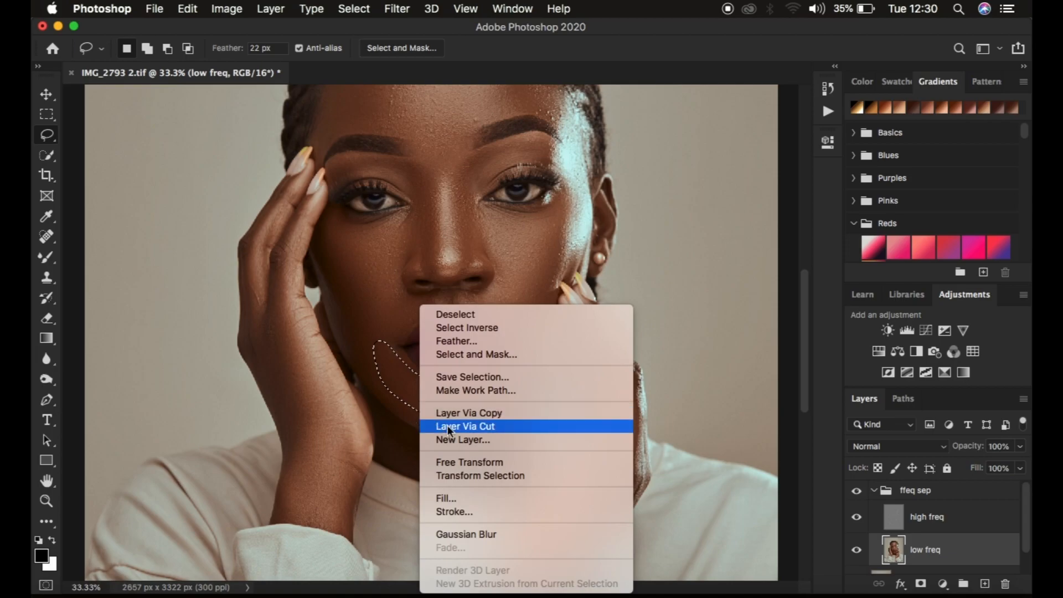
pyautogui.click(487, 534)
pyautogui.press('super+d')
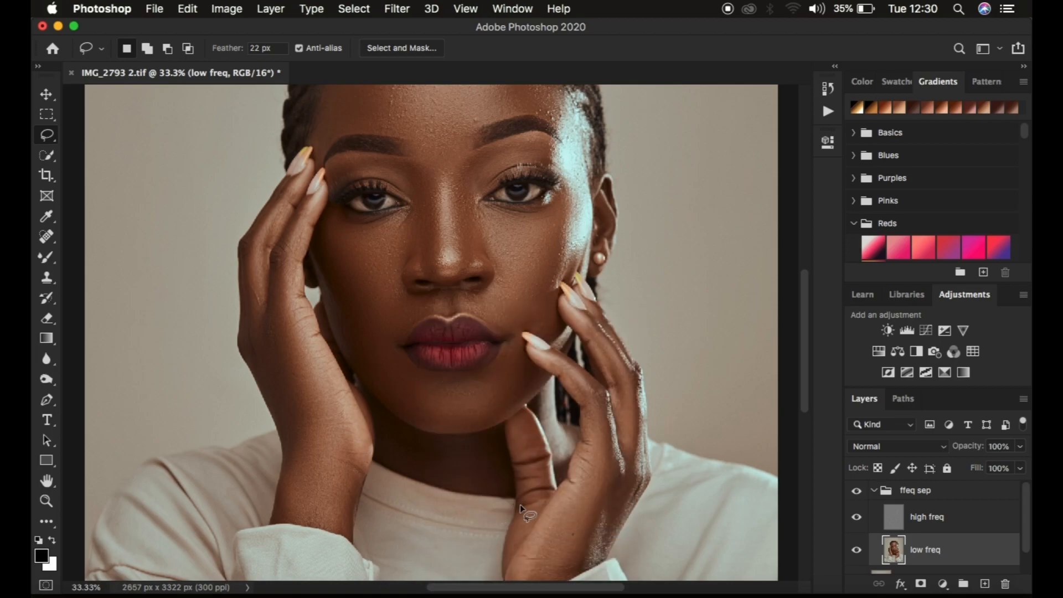
# Lasso the skin along each side of the nose in turn, repeat the Gaussian Blur on each and deselect.
pyautogui.moveTo(386, 156)
pyautogui.mouseDown()
pyautogui.moveTo(427, 180)
pyautogui.moveTo(430, 274)
pyautogui.moveTo(413, 261)
pyautogui.moveTo(416, 208)
pyautogui.moveTo(387, 157)
pyautogui.mouseUp()
pyautogui.rightClick(418, 206)
pyautogui.click(470, 433)
pyautogui.press('super+d')
pyautogui.moveTo(462, 257)
pyautogui.mouseDown()
pyautogui.moveTo(478, 253)
pyautogui.moveTo(475, 161)
pyautogui.moveTo(470, 227)
pyautogui.mouseUp()
pyautogui.rightClick(470, 224)
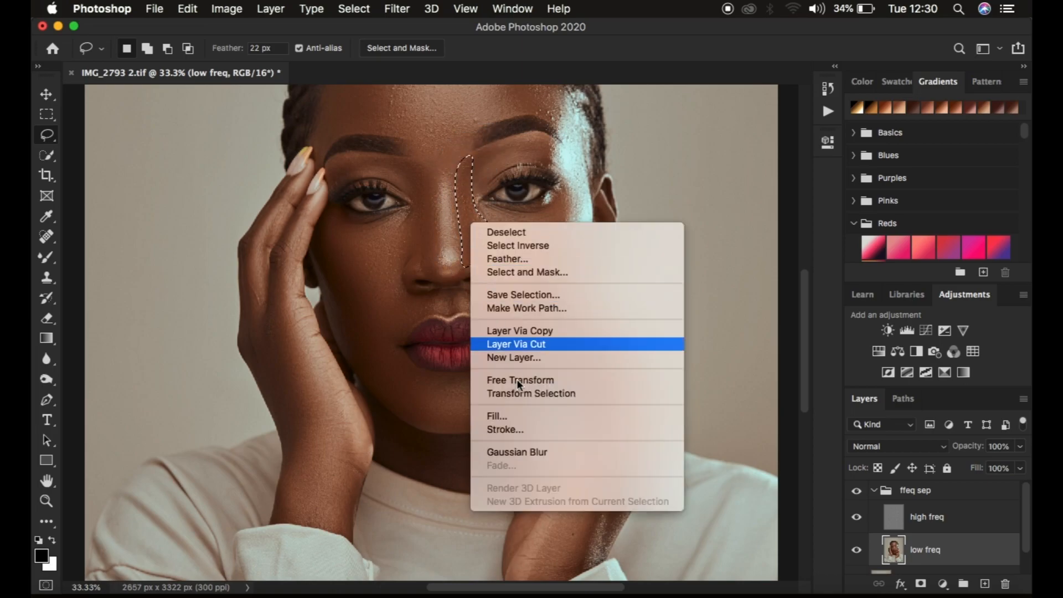
pyautogui.click(536, 452)
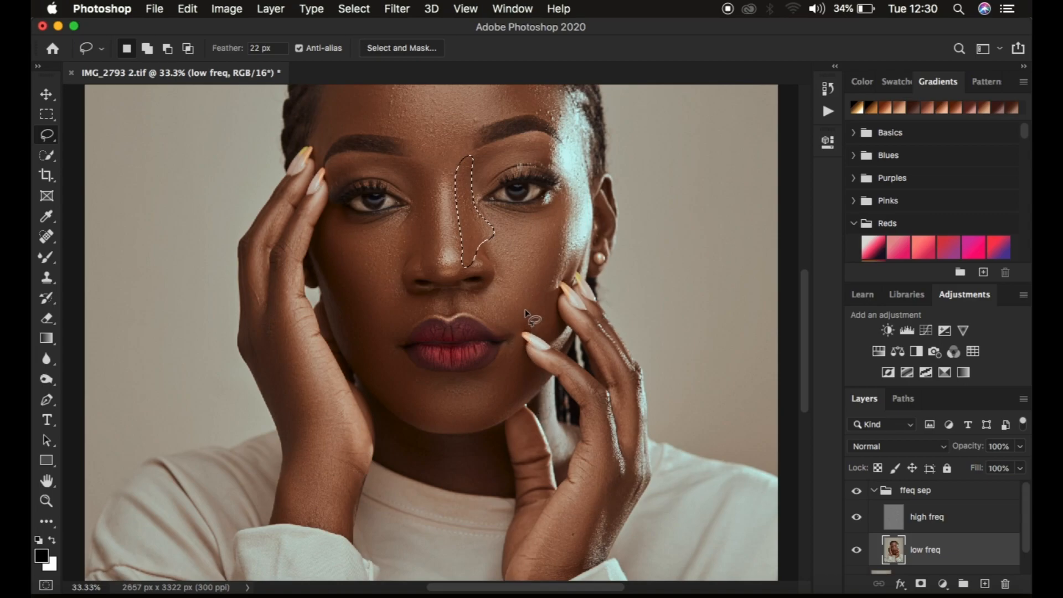
pyautogui.click(533, 250)
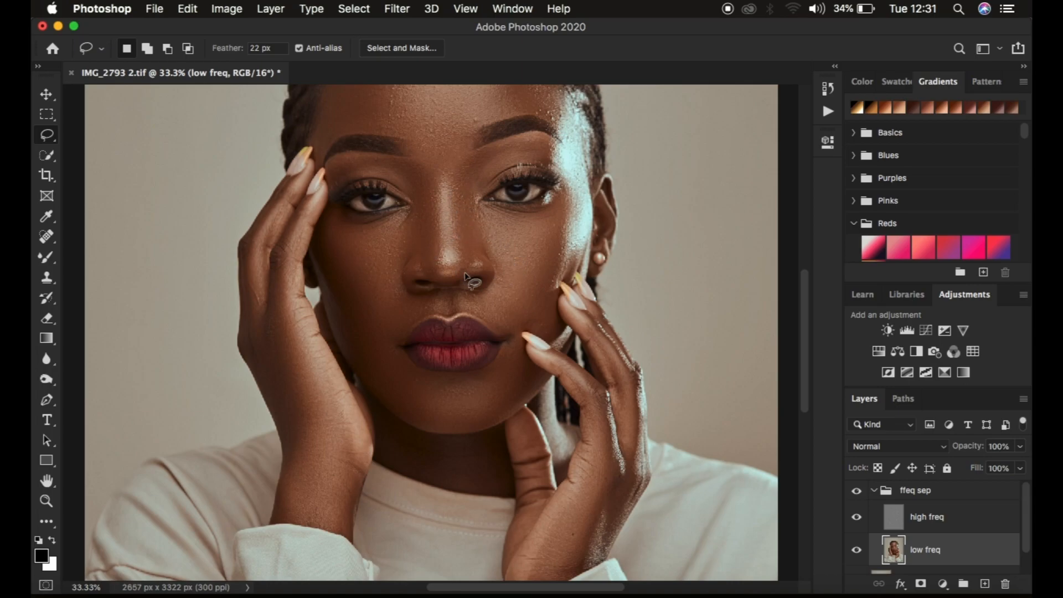
# View the whole portrait and toggle the ffeq sep group off and on to compare the retouching.
pyautogui.press('super+minus')
pyautogui.press('super+minus')
pyautogui.press('super+minus')
pyautogui.press('super+minus')
pyautogui.press('super+equal')
pyautogui.press('super+equal')
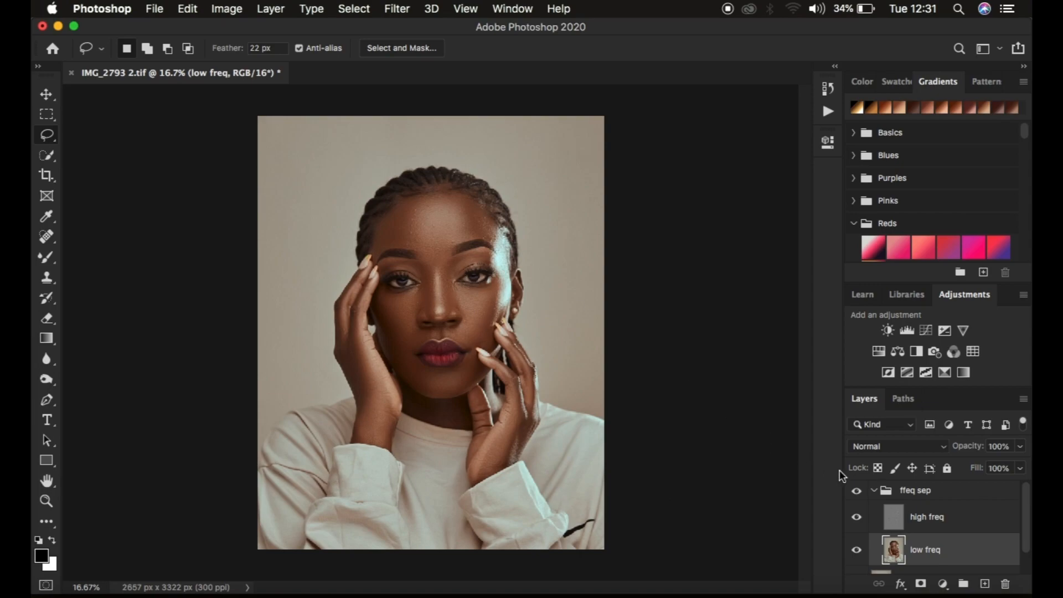
pyautogui.click(857, 492)
pyautogui.click(857, 492)
# Select the high freq layer and choose the Clone Stamp tool with a soft 60 px brush sampling the Current Layer.
pyautogui.click(953, 529)
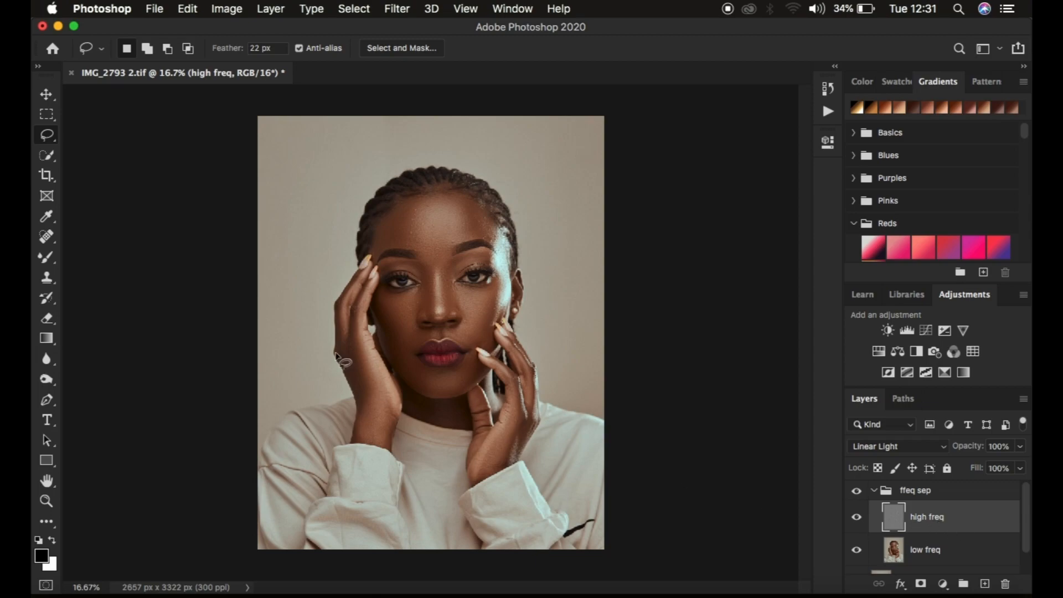
pyautogui.click(46, 276)
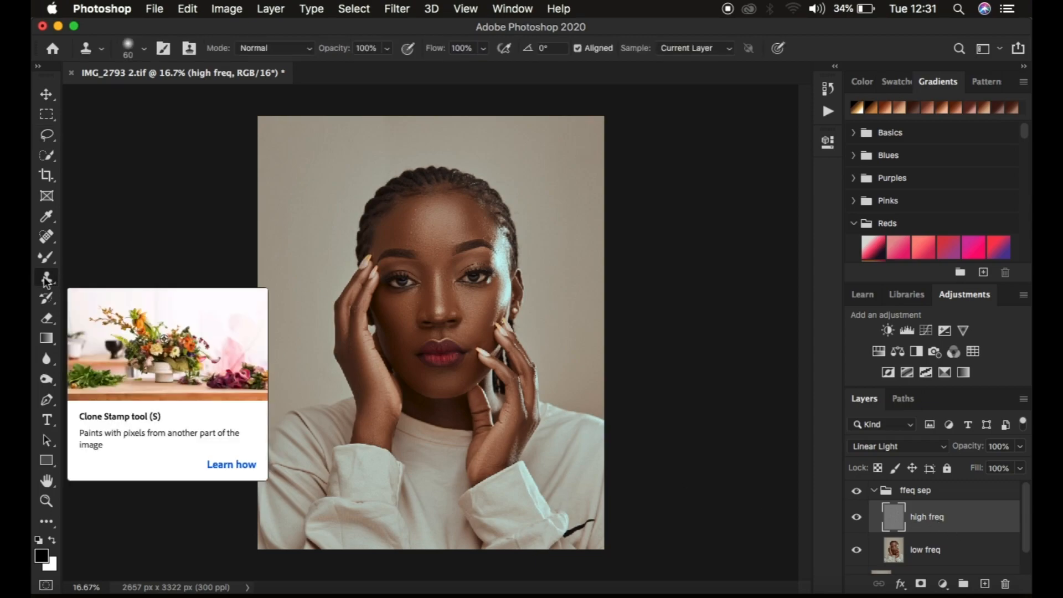
pyautogui.click(144, 48)
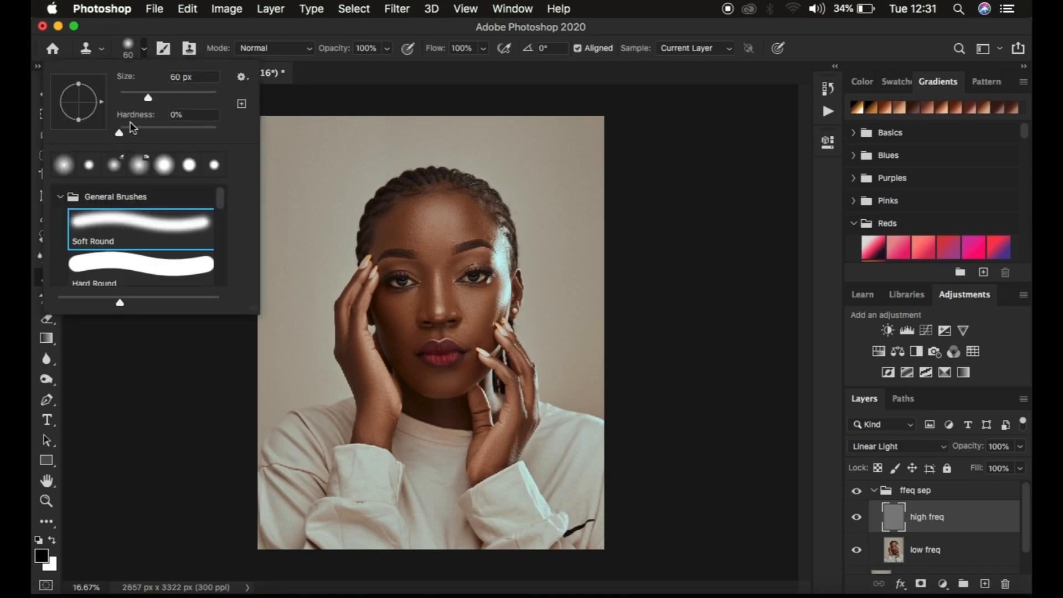
pyautogui.click(147, 49)
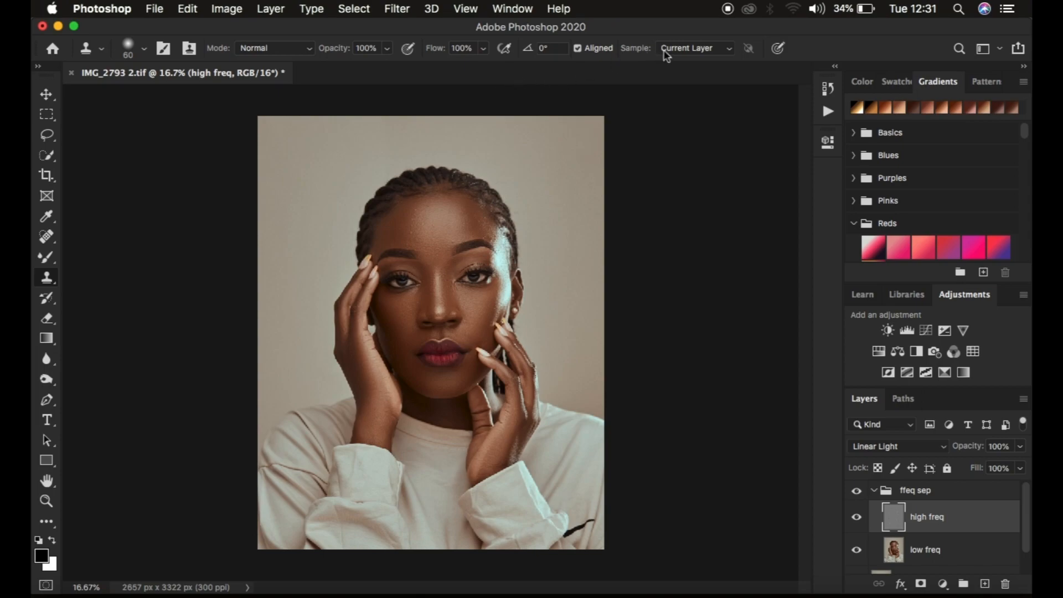
pyautogui.click(680, 49)
pyautogui.click(681, 49)
pyautogui.press('super+equal')
pyautogui.press('super+equal')
pyautogui.press('super+equal')
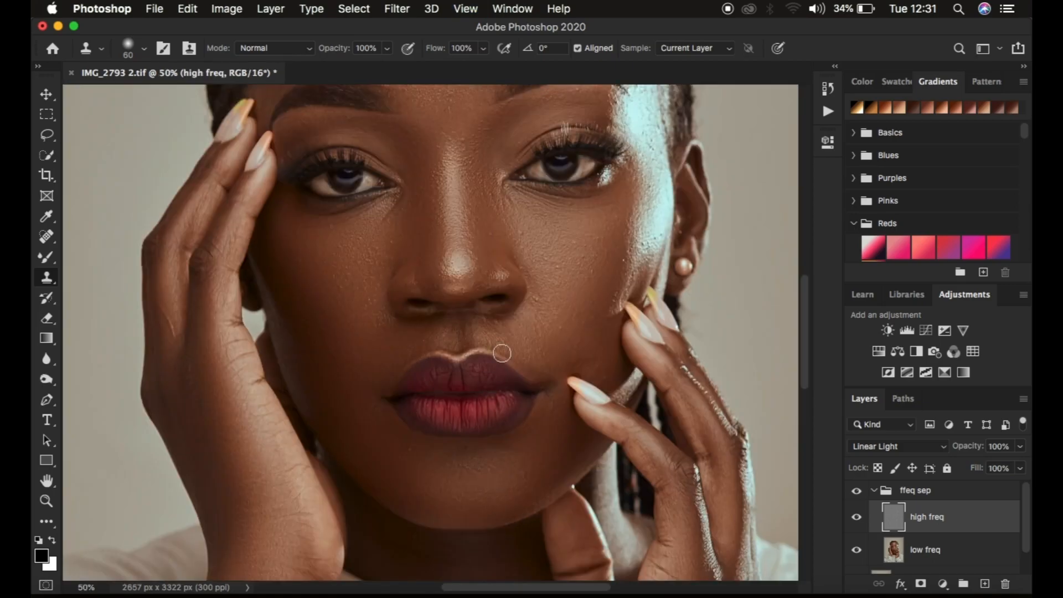
# Reduce the Clone Stamp brush to 35 px and clone clean texture over the skin between the nose, mouth corner and cheek.
pyautogui.press('super+equal')
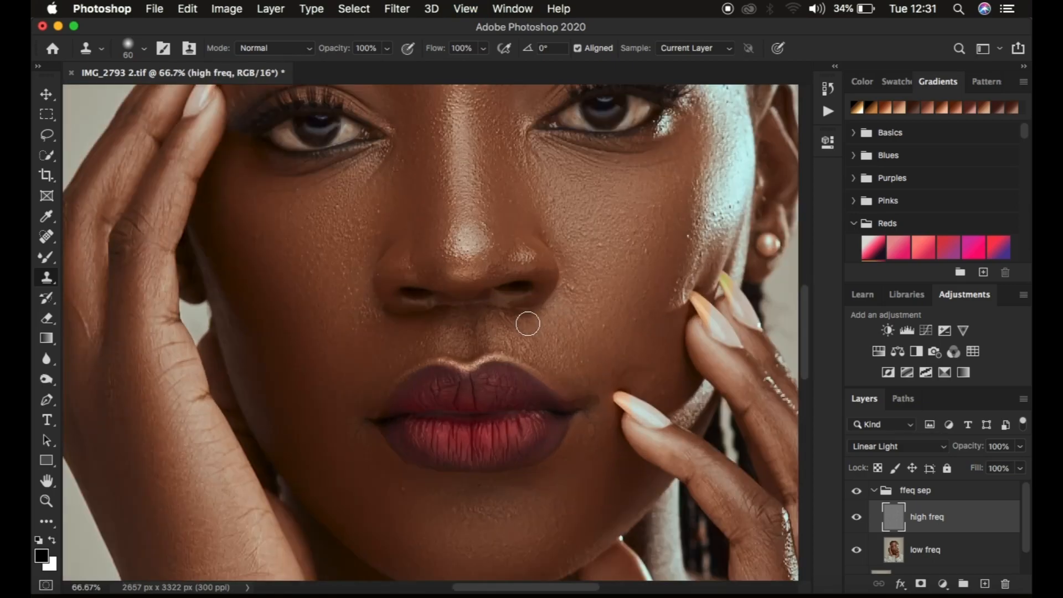
pyautogui.press('[')
pyautogui.press('[')
pyautogui.press('[')
pyautogui.press('[')
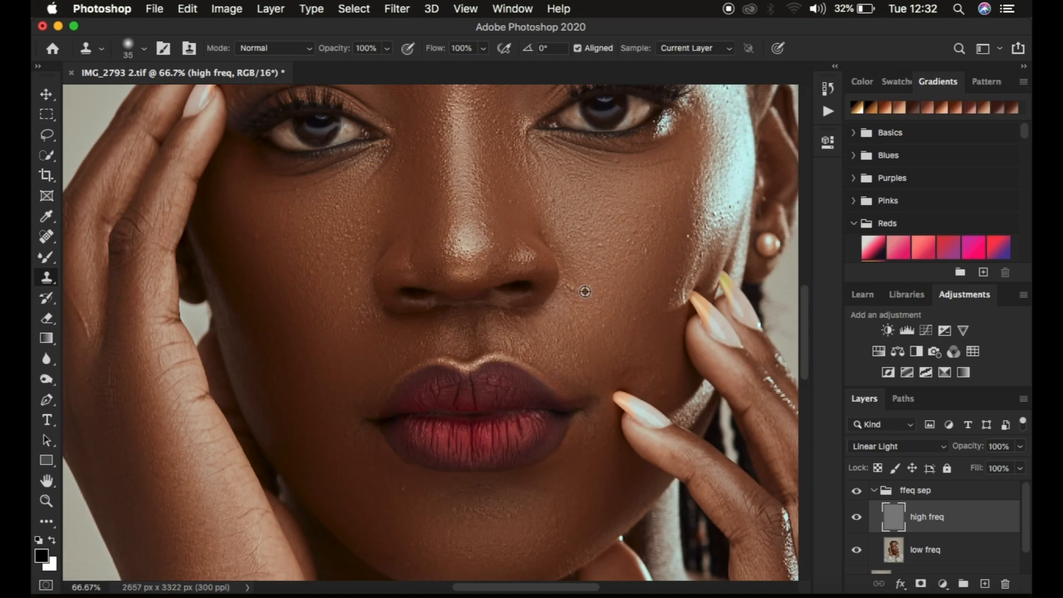
pyautogui.keyDown('alt'); pyautogui.click(584, 292); pyautogui.keyUp('alt')
pyautogui.keyDown('alt'); pyautogui.click(585, 292); pyautogui.keyUp('alt')
pyautogui.keyDown('alt'); pyautogui.click(585, 291); pyautogui.keyUp('alt')
pyautogui.click(572, 287)
pyautogui.keyDown('alt'); pyautogui.click(587, 304); pyautogui.keyUp('alt')
pyautogui.click(578, 306)
pyautogui.click(624, 322)
pyautogui.keyDown('alt'); pyautogui.click(613, 345); pyautogui.keyUp('alt')
pyautogui.moveTo(609, 330); pyautogui.dragTo(595, 343)
pyautogui.keyDown('alt'); pyautogui.click(584, 348); pyautogui.keyUp('alt')
pyautogui.click(636, 332)
pyautogui.click(636, 318)
# Clone clean texture over the outer cheek near the fingertips and over the chin below the lips.
pyautogui.keyDown('alt'); pyautogui.click(650, 250); pyautogui.keyUp('alt')
pyautogui.moveTo(686, 265); pyautogui.dragTo(676, 275)
pyautogui.keyDown('alt'); pyautogui.click(672, 288); pyautogui.keyUp('alt')
pyautogui.click(671, 315)
pyautogui.keyDown('alt'); pyautogui.click(670, 316); pyautogui.keyUp('alt')
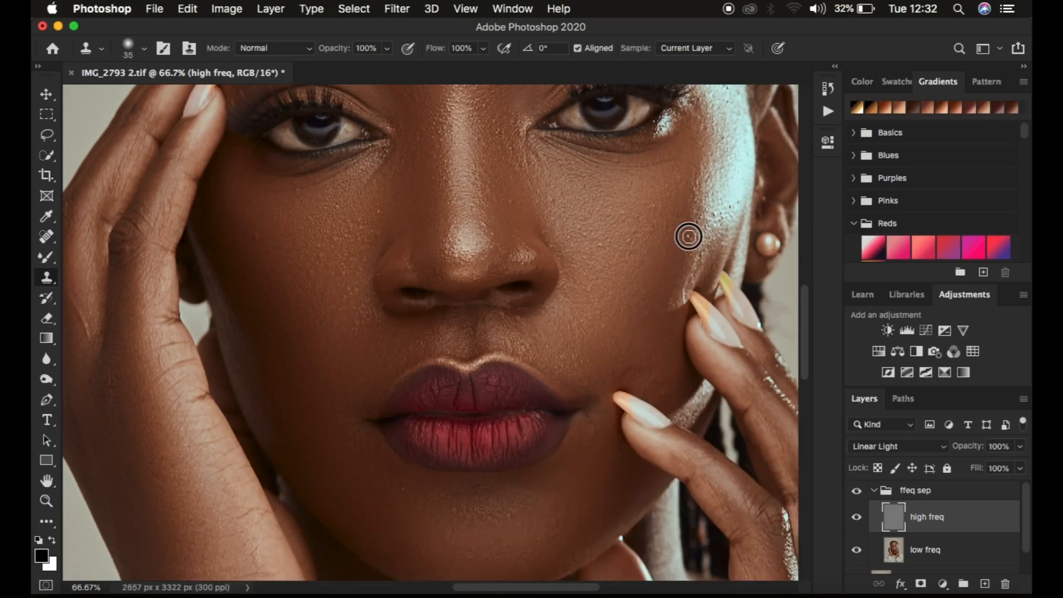
pyautogui.click(406, 491)
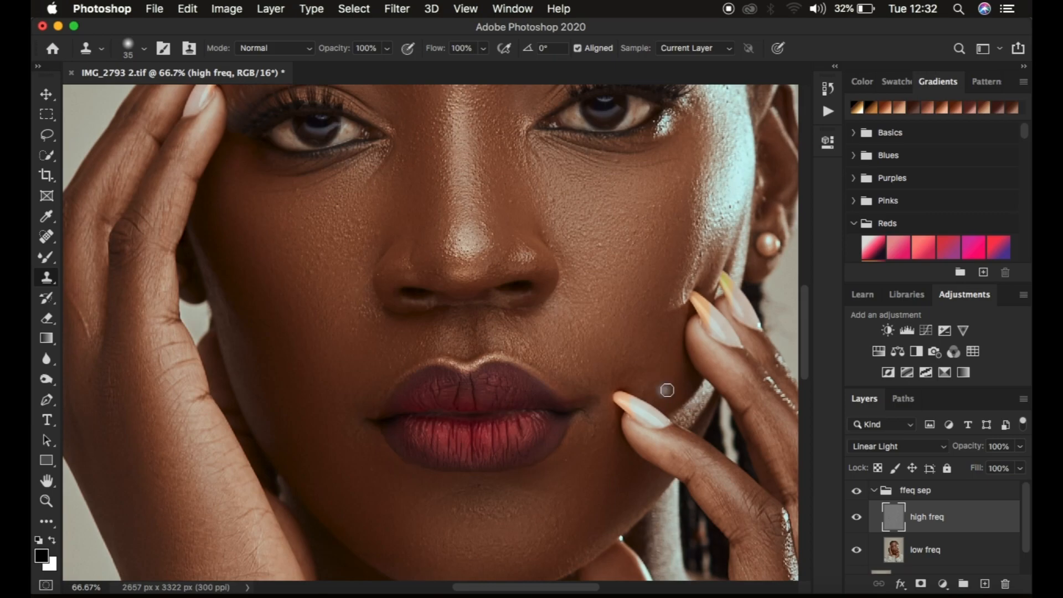
# Enlarge the Clone Stamp brush to 45 px and clone clean texture over the rough spots on the forehead.
pyautogui.press(']')
pyautogui.scroll(5, 548, 202)
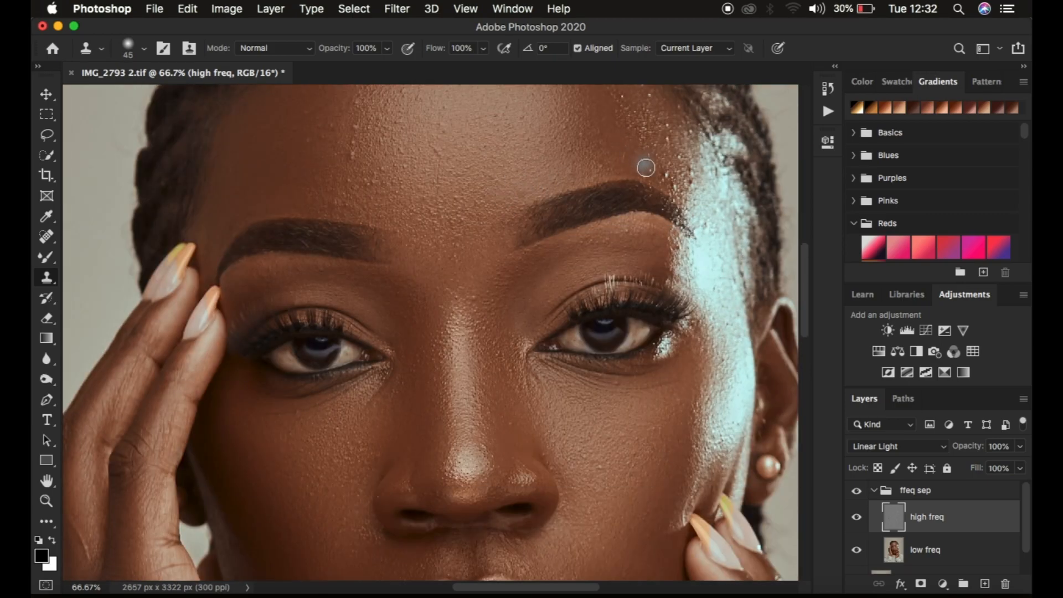
pyautogui.scroll(3, 692, 221)
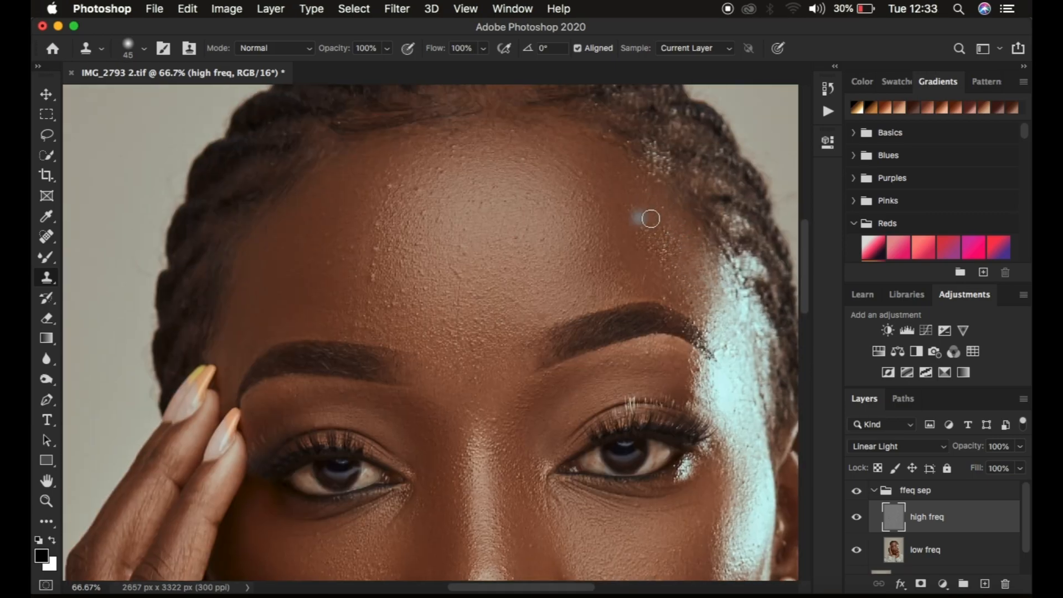
pyautogui.keyDown('alt'); pyautogui.click(401, 214); pyautogui.keyUp('alt')
pyautogui.click(392, 189)
pyautogui.keyDown('alt'); pyautogui.click(457, 275); pyautogui.keyUp('alt')
pyautogui.click(574, 201)
pyautogui.keyDown('alt'); pyautogui.click(329, 260); pyautogui.keyUp('alt')
# View the whole portrait at 25%, collapse the ffeq sep group and toggle its visibility to compare before and after.
pyautogui.scroll(-1, 517, 310)
pyautogui.scroll(-5, 553, 343)
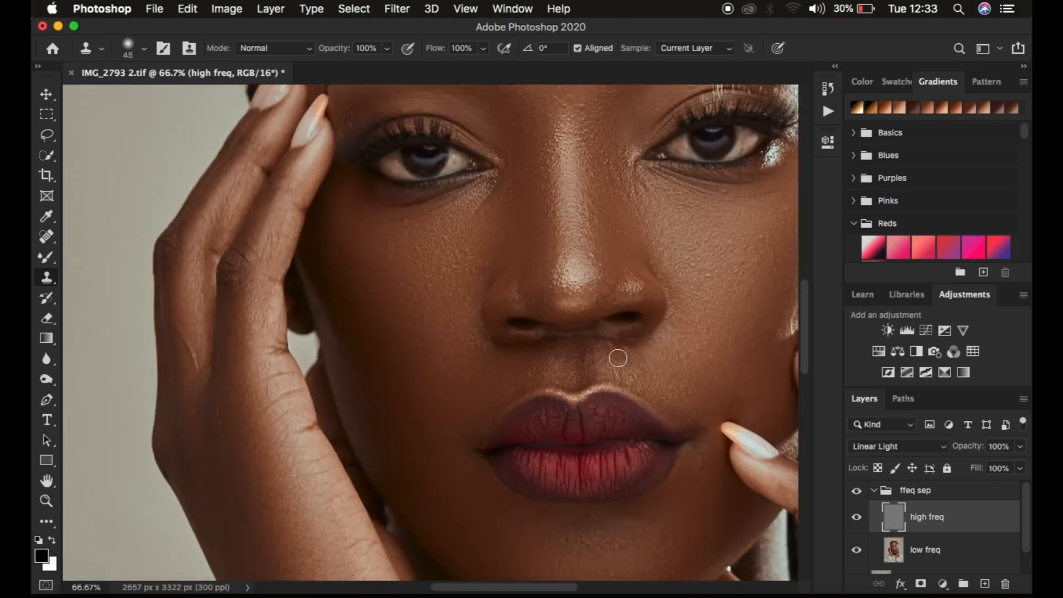
pyautogui.press('super+minus')
pyautogui.press('super+minus')
pyautogui.press('super+minus')
pyautogui.press('super+minus')
pyautogui.press('super+minus')
pyautogui.press('super+minus')
pyautogui.press('super+plus')
pyautogui.press('super+plus')
pyautogui.press('super+plus')
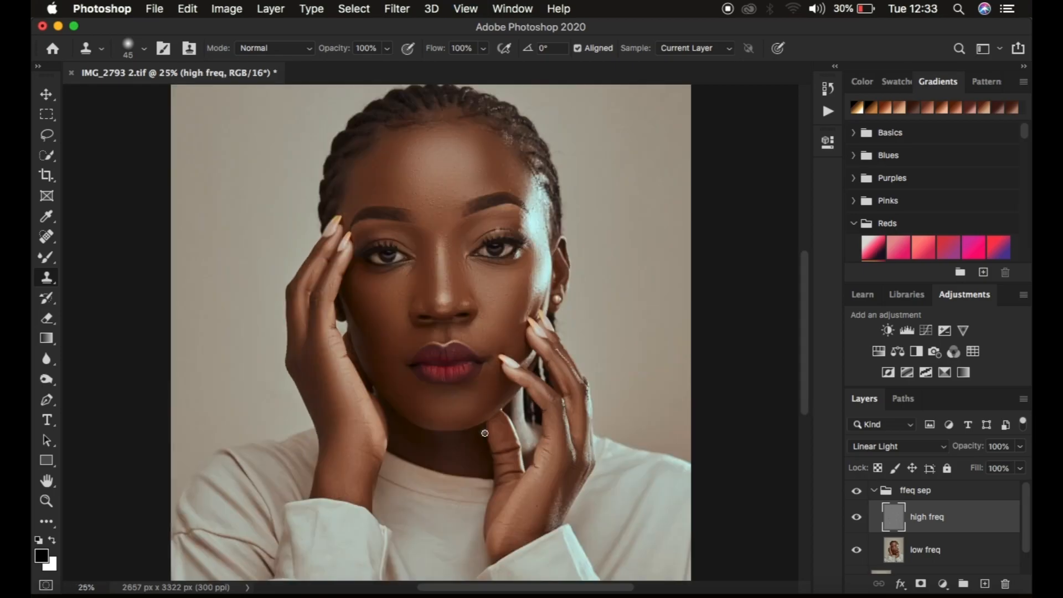
pyautogui.click(873, 491)
pyautogui.click(856, 491)
pyautogui.click(856, 491)
pyautogui.click(856, 491)
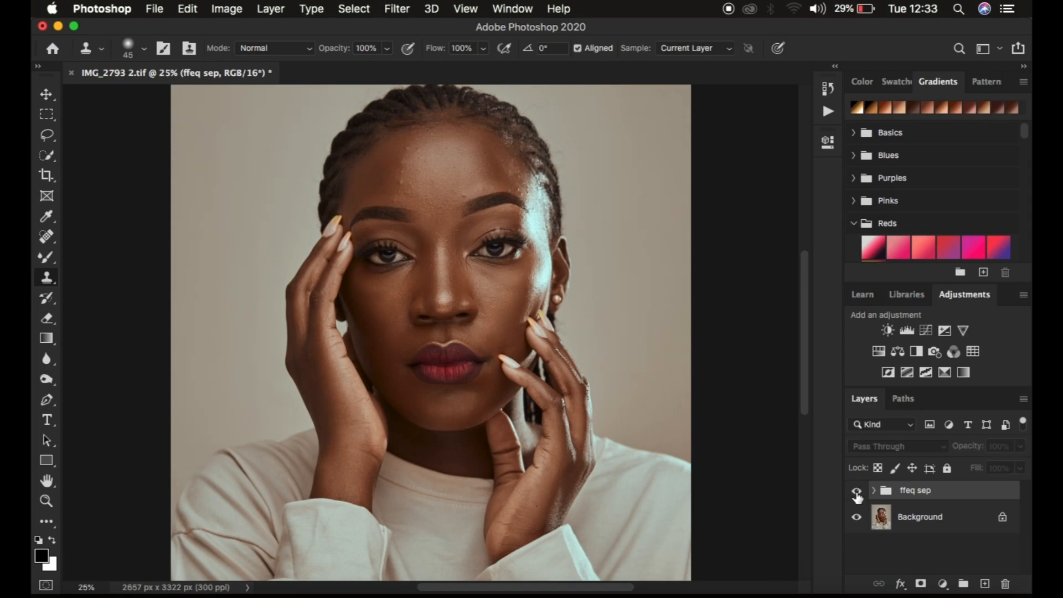
pyautogui.click(856, 490)
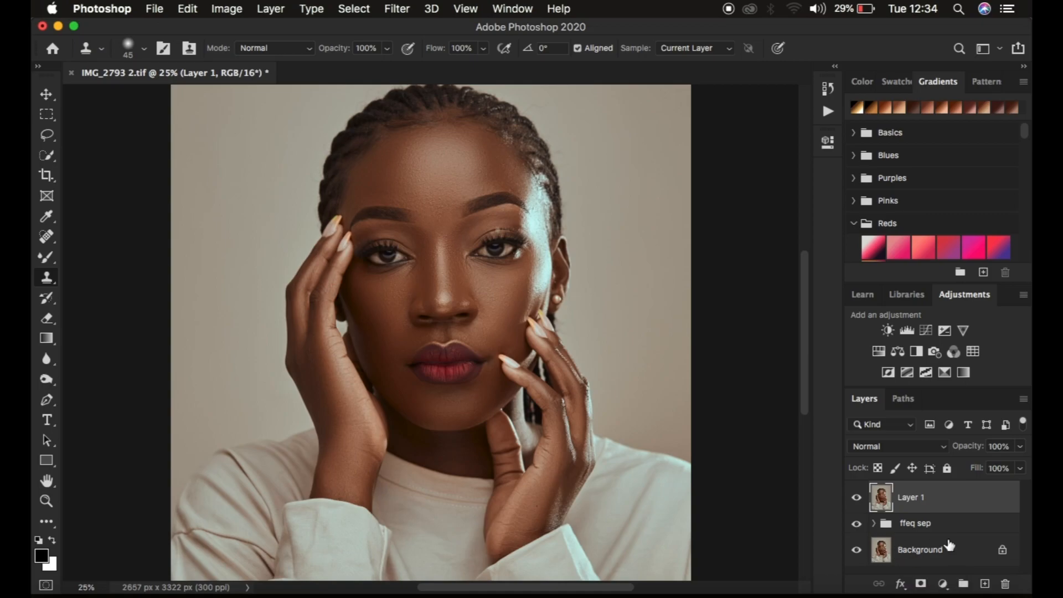
# Apply the Camera Raw Filter to Layer 1 with Oranges luminance at -25, and toggle the layer to compare.
pyautogui.click(393, 8)
pyautogui.click(422, 107)
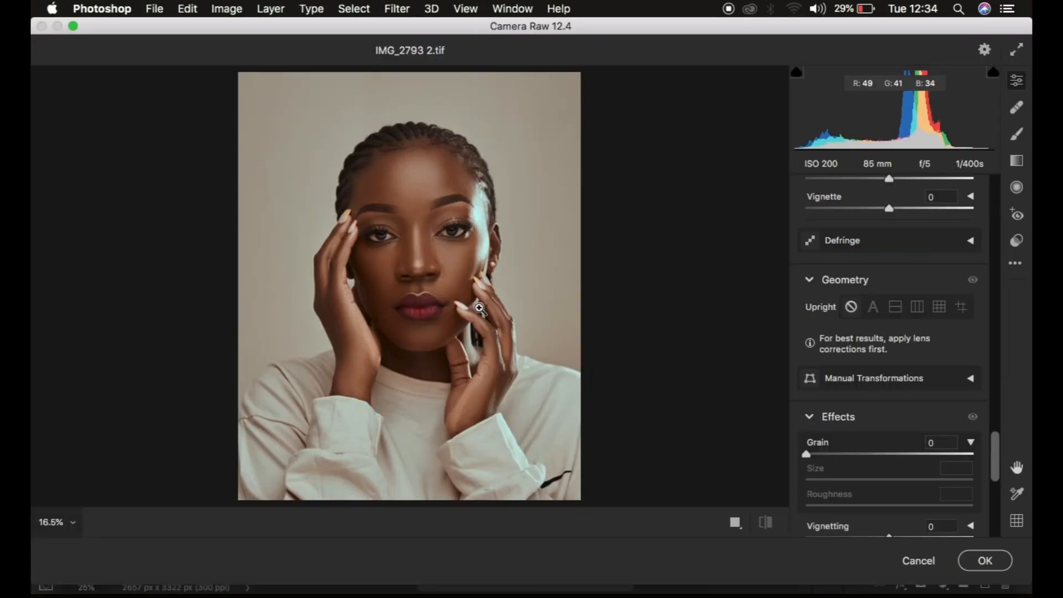
pyautogui.scroll(10, 868, 334)
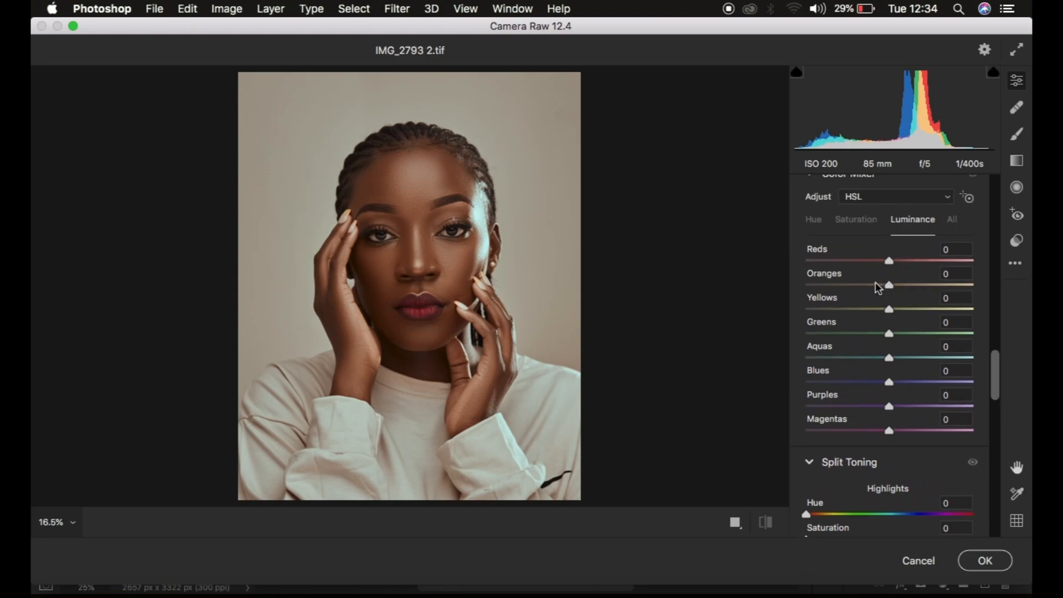
pyautogui.moveTo(874, 284); pyautogui.dragTo(868, 286)
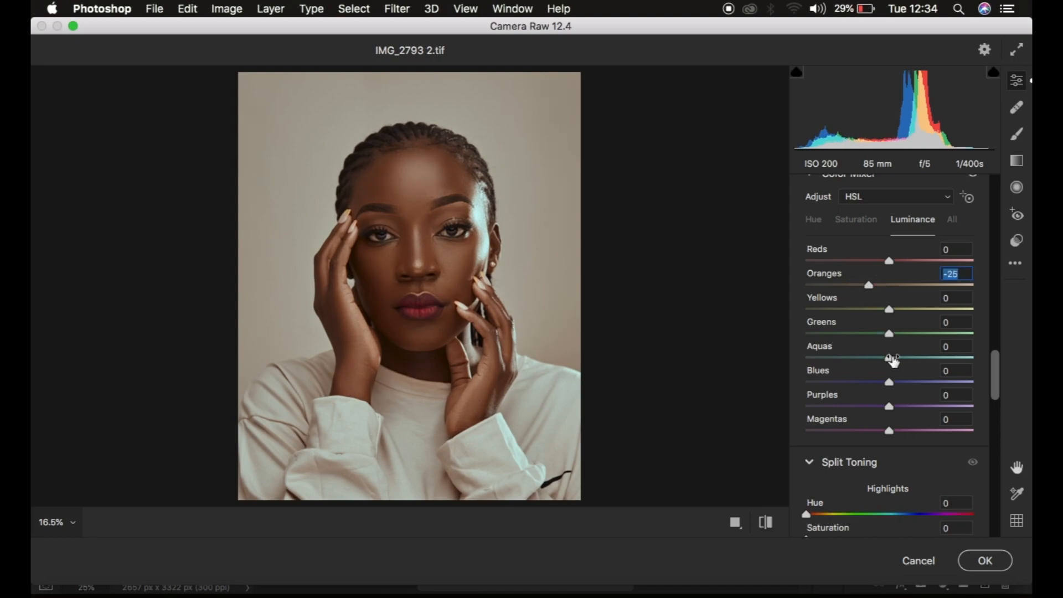
pyautogui.click(981, 559)
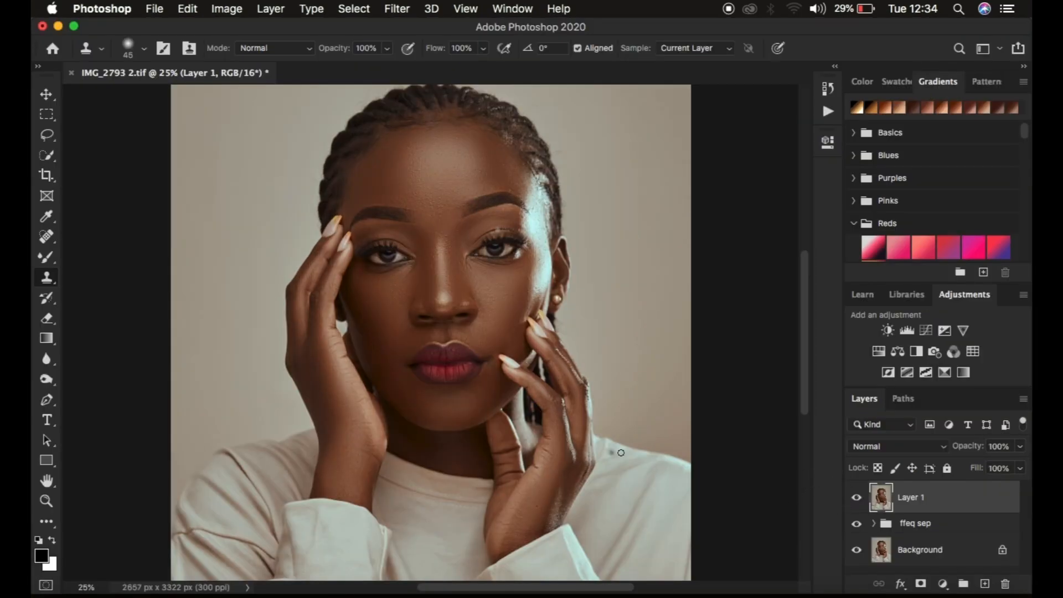
pyautogui.click(857, 500)
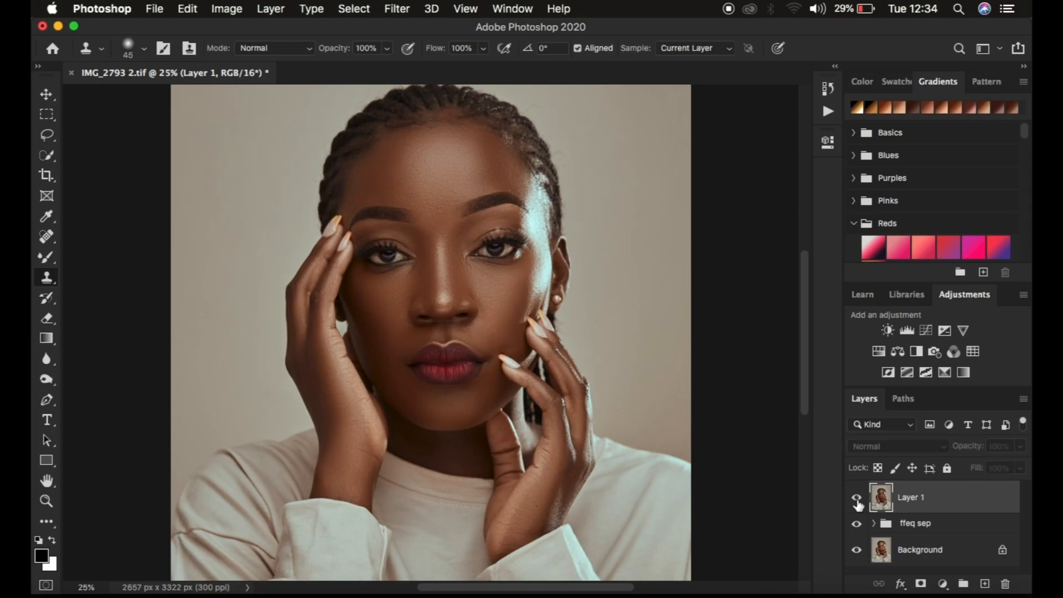
# Add a Hue/Saturation adjustment layer and slightly lower the lightness of the Reds.
pyautogui.click(943, 584)
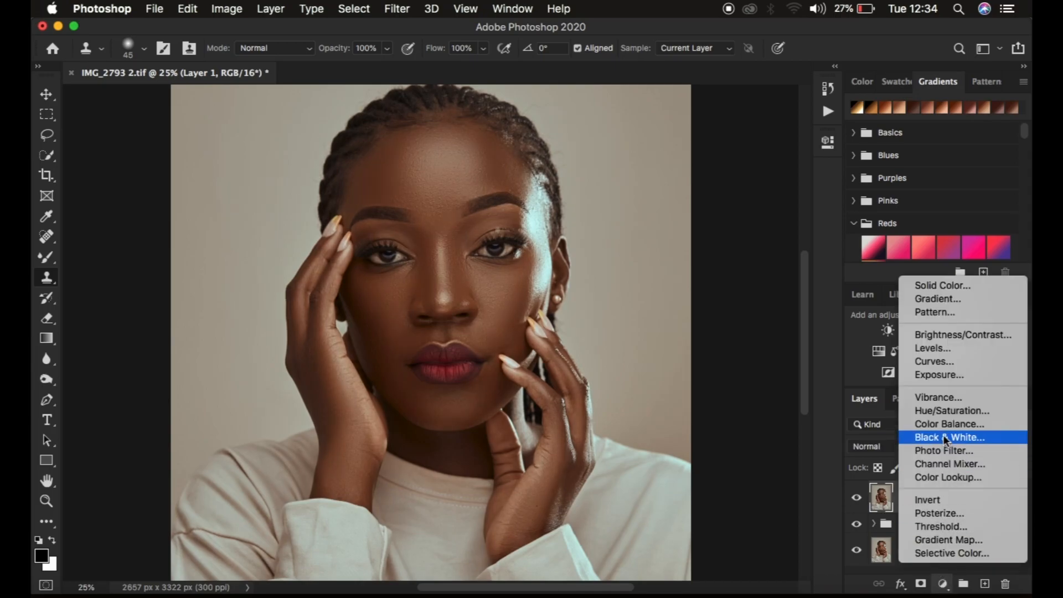
pyautogui.press('Escape')
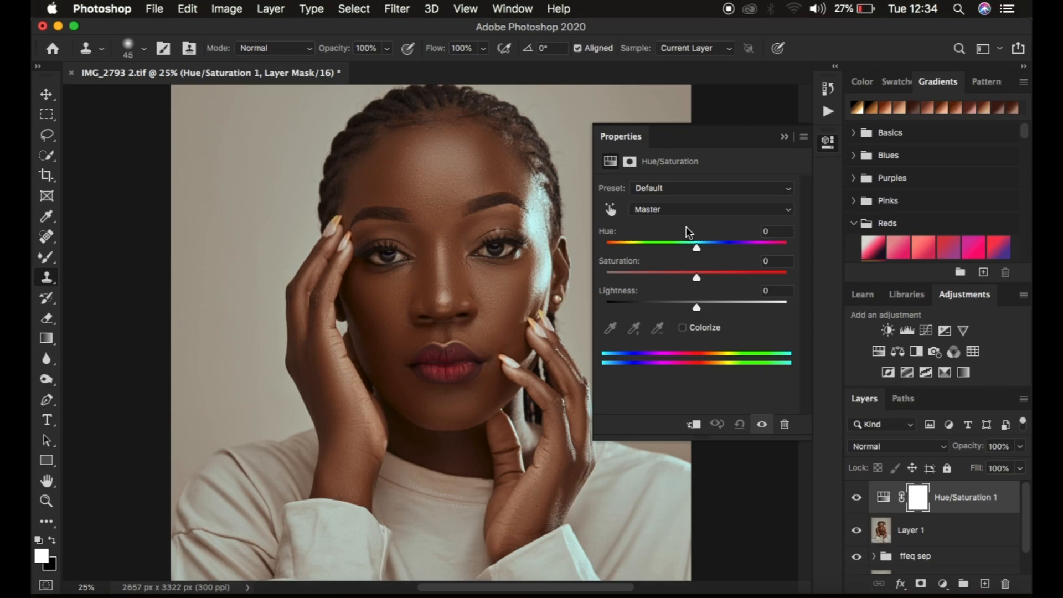
pyautogui.click(667, 205)
pyautogui.click(665, 218)
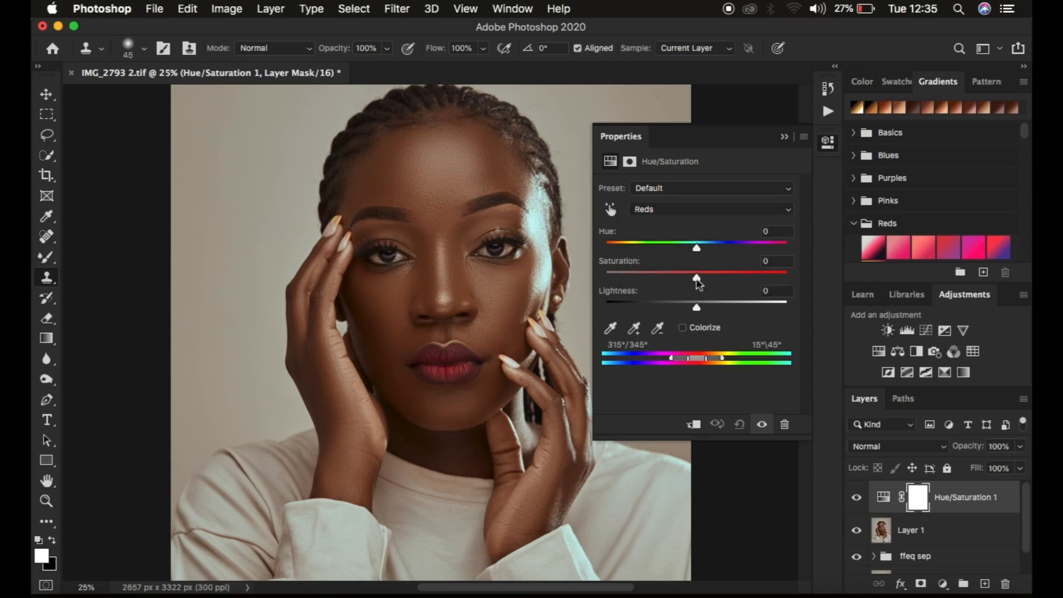
pyautogui.moveTo(697, 309); pyautogui.dragTo(687, 311)
pyautogui.click(784, 136)
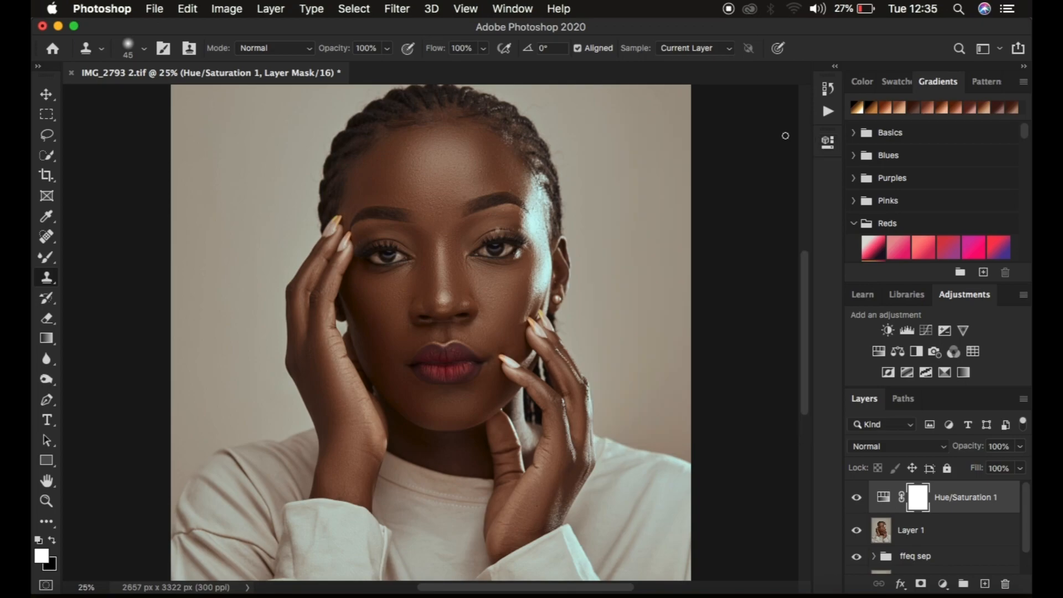
# Add a Black & White adjustment layer, blend it with Multiply and set its opacity to 6%.
pyautogui.click(942, 583)
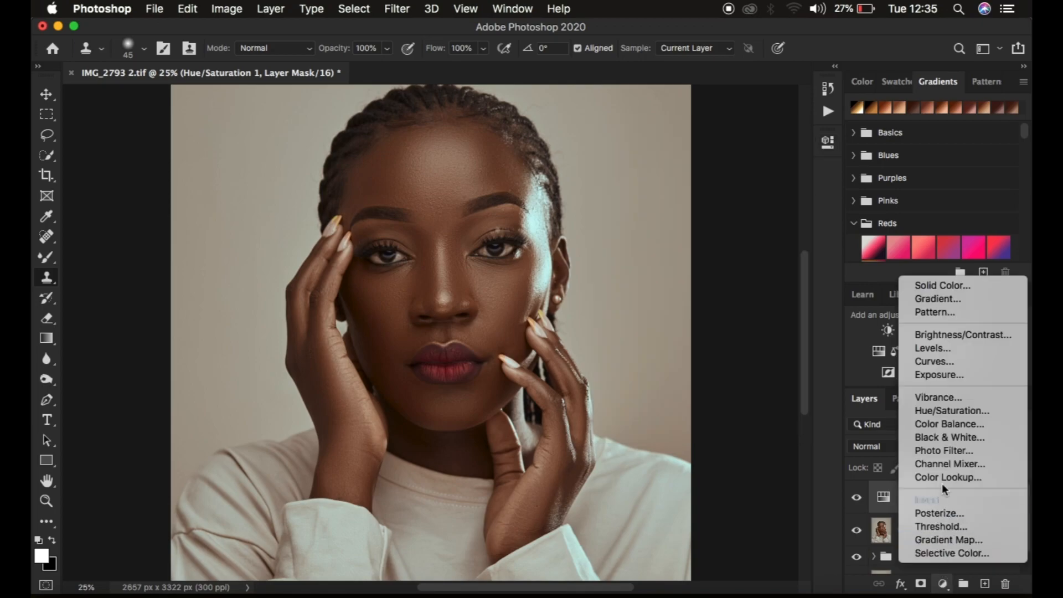
pyautogui.click(938, 437)
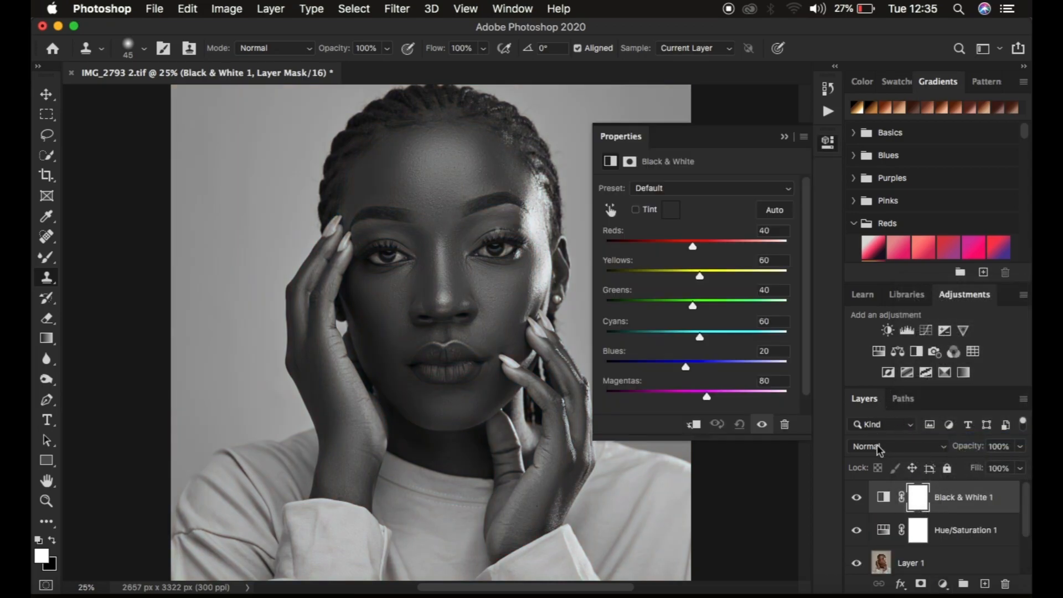
pyautogui.click(879, 450)
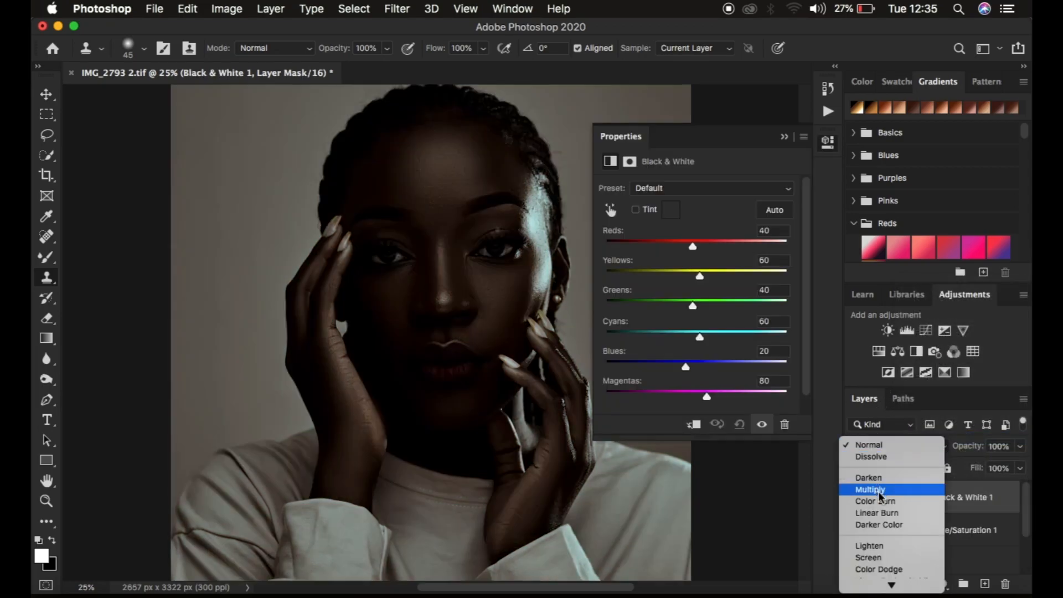
pyautogui.click(879, 491)
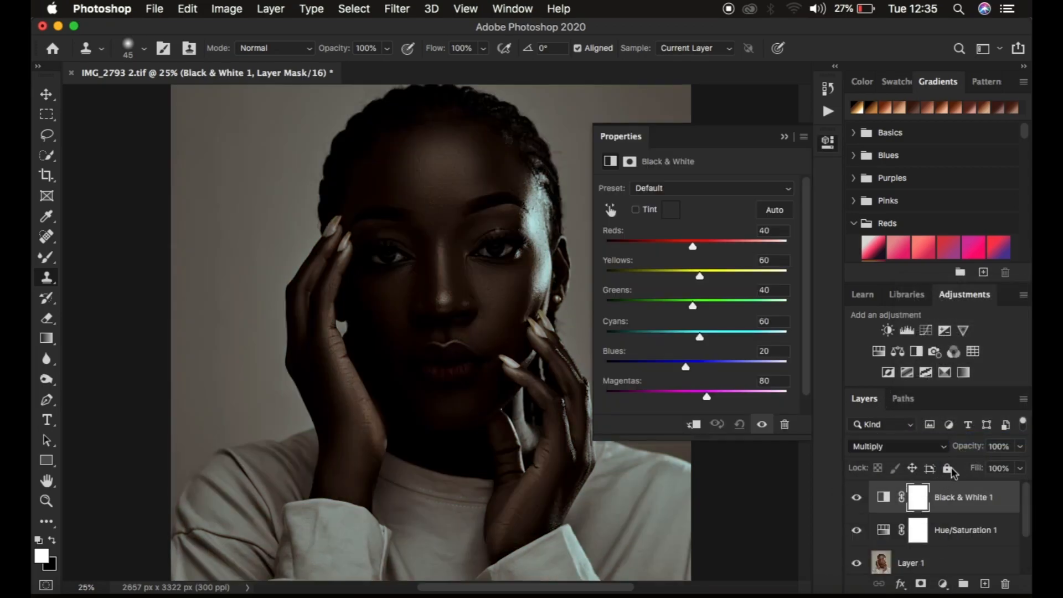
pyautogui.moveTo(970, 444); pyautogui.dragTo(896, 453)
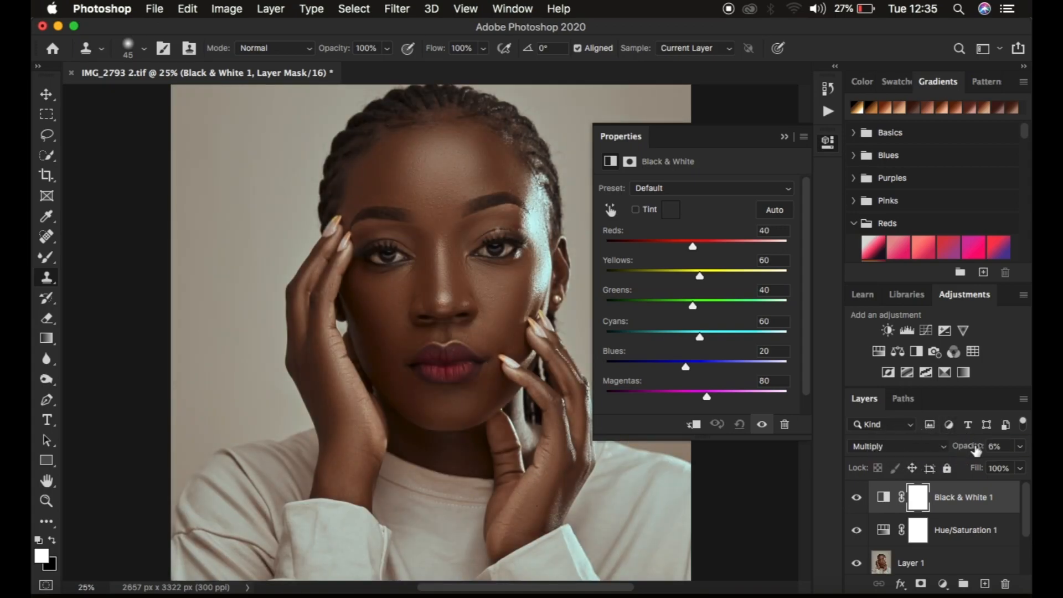
pyautogui.click(784, 138)
pyautogui.press('super+minus')
pyautogui.press('super+minus')
pyautogui.press('super+plus')
pyautogui.press('super+plus')
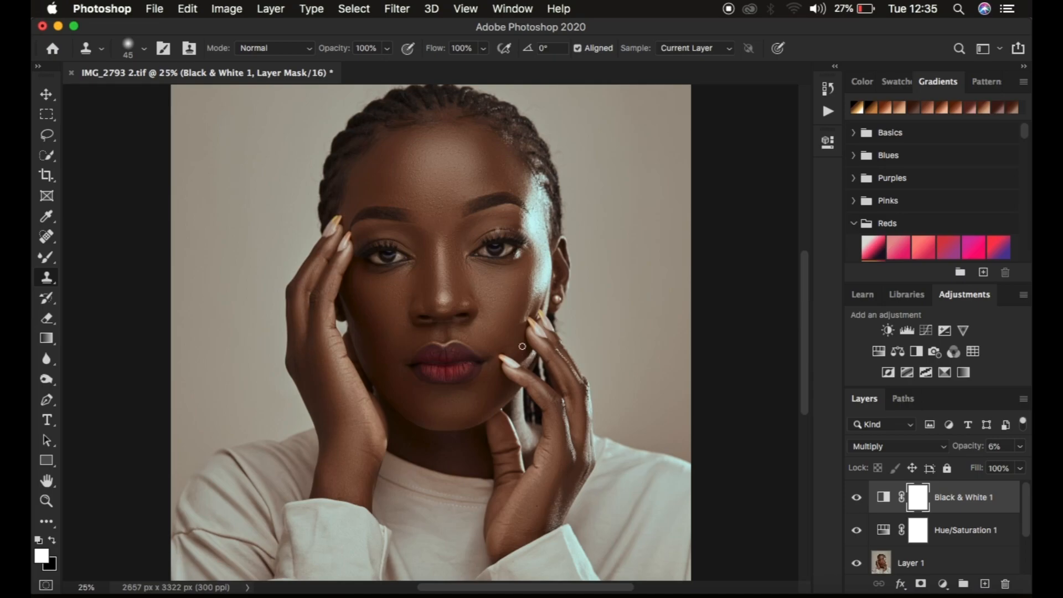
# Add another Hue/Saturation adjustment layer with Master saturation at -67 and invert its mask to black.
pyautogui.click(942, 583)
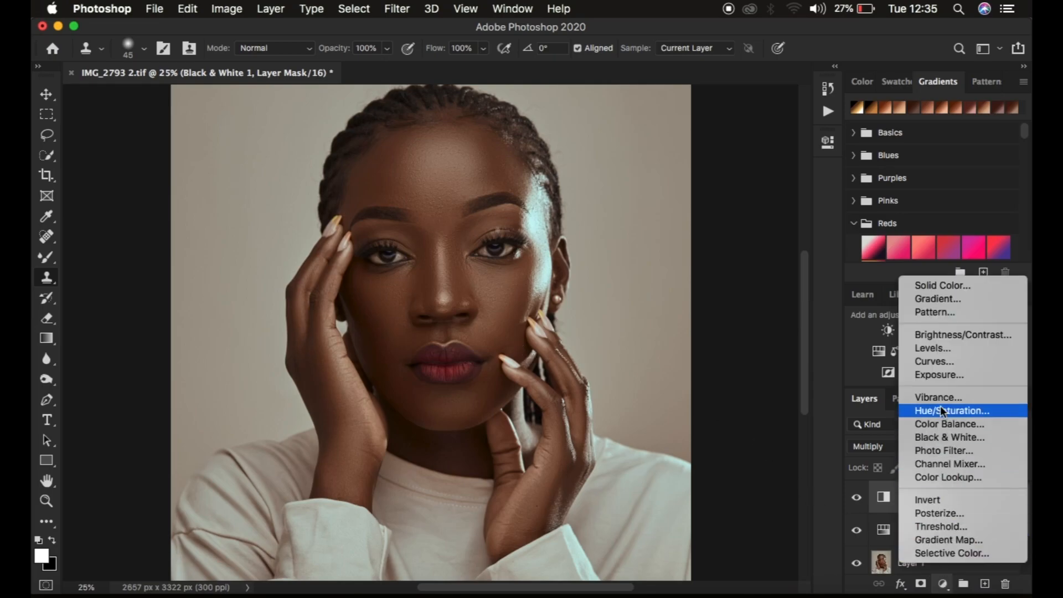
pyautogui.click(940, 407)
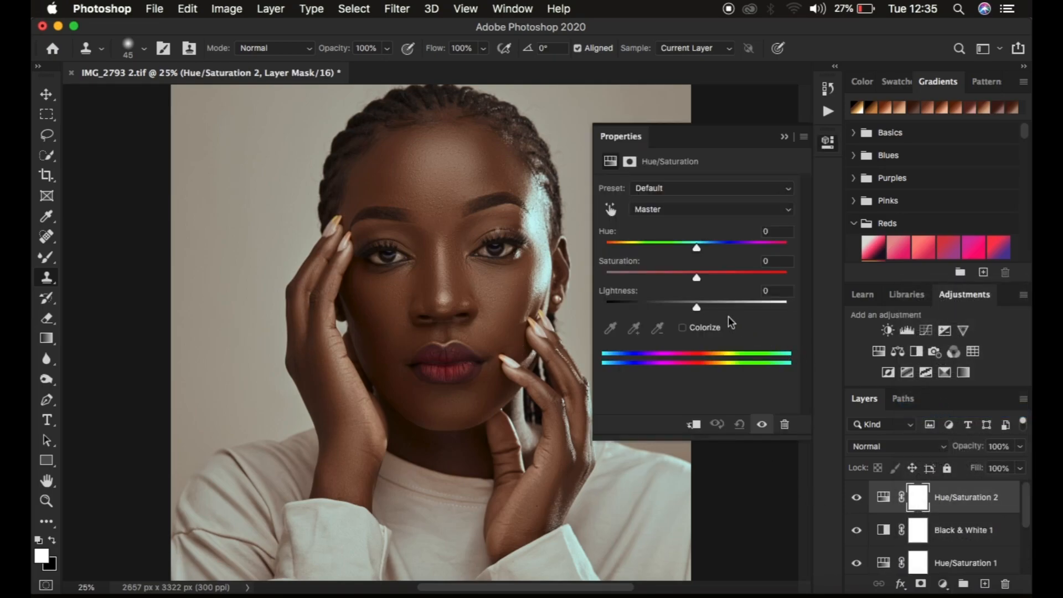
pyautogui.moveTo(639, 274); pyautogui.dragTo(637, 277)
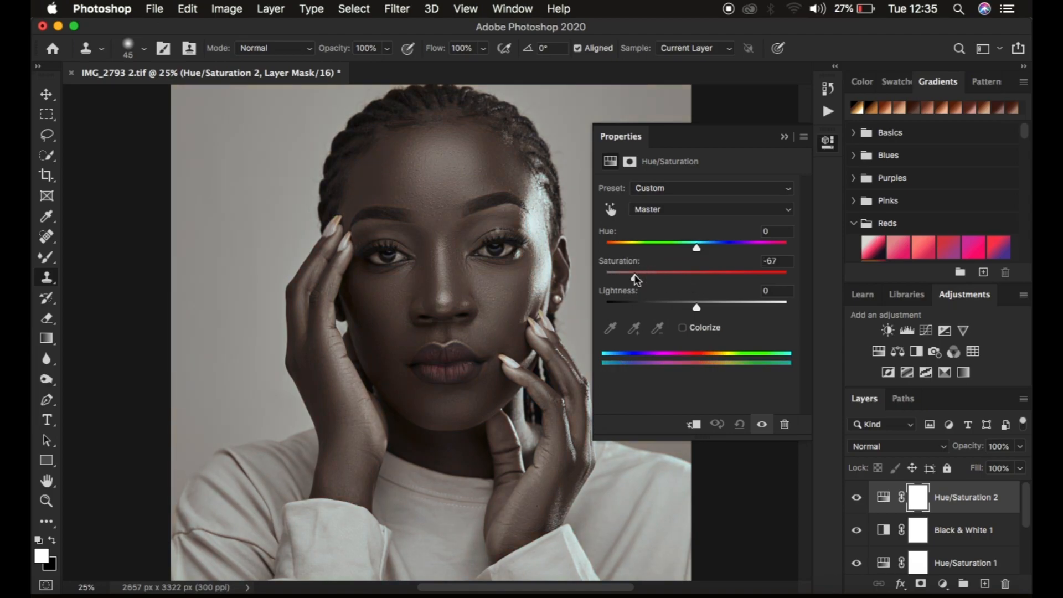
pyautogui.press('super+i')
pyautogui.click(786, 137)
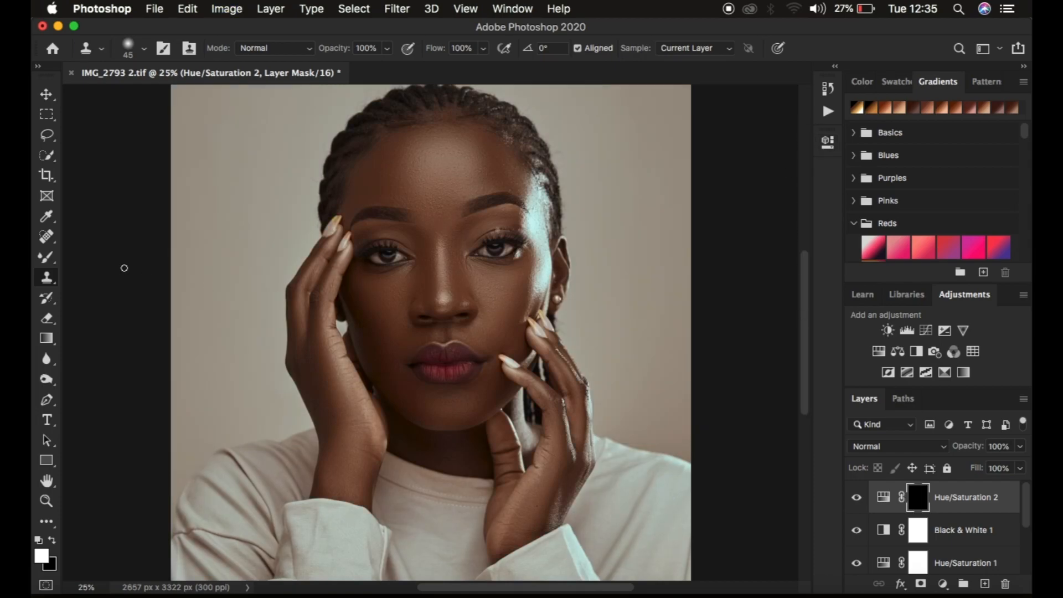
# Choose the Brush tool with a 35 px Soft Round tip at 0% hardness and white as the foreground color.
pyautogui.click(49, 258)
pyautogui.rightClick(49, 258)
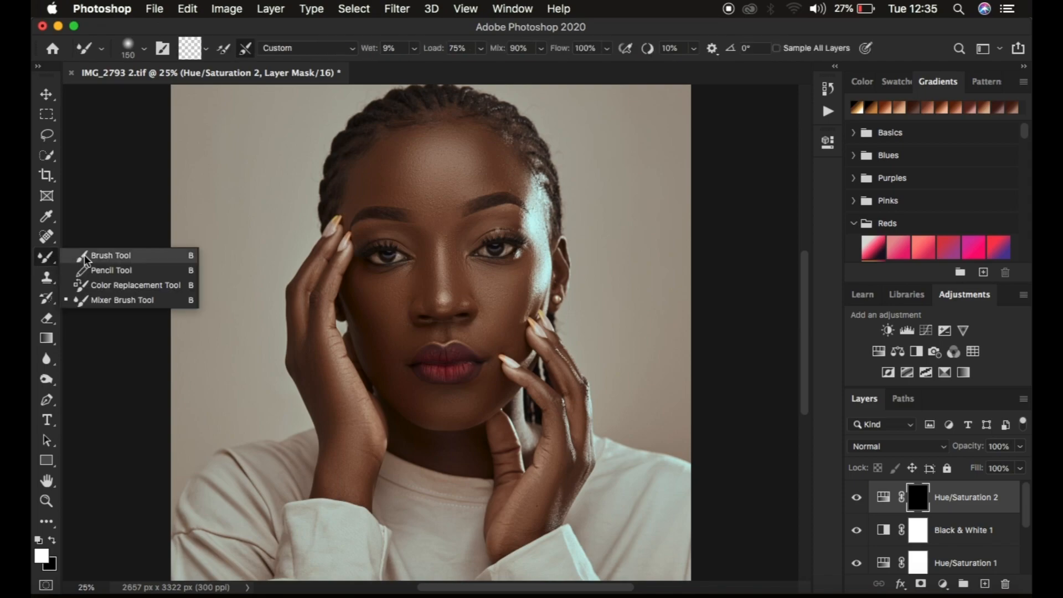
pyautogui.click(106, 255)
pyautogui.click(145, 52)
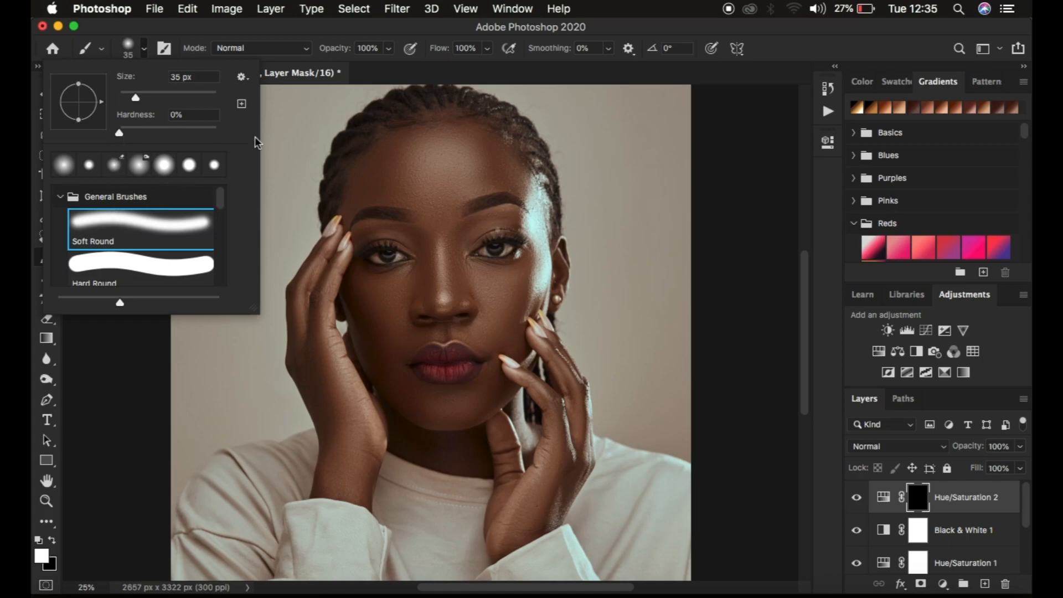
pyautogui.click(439, 28)
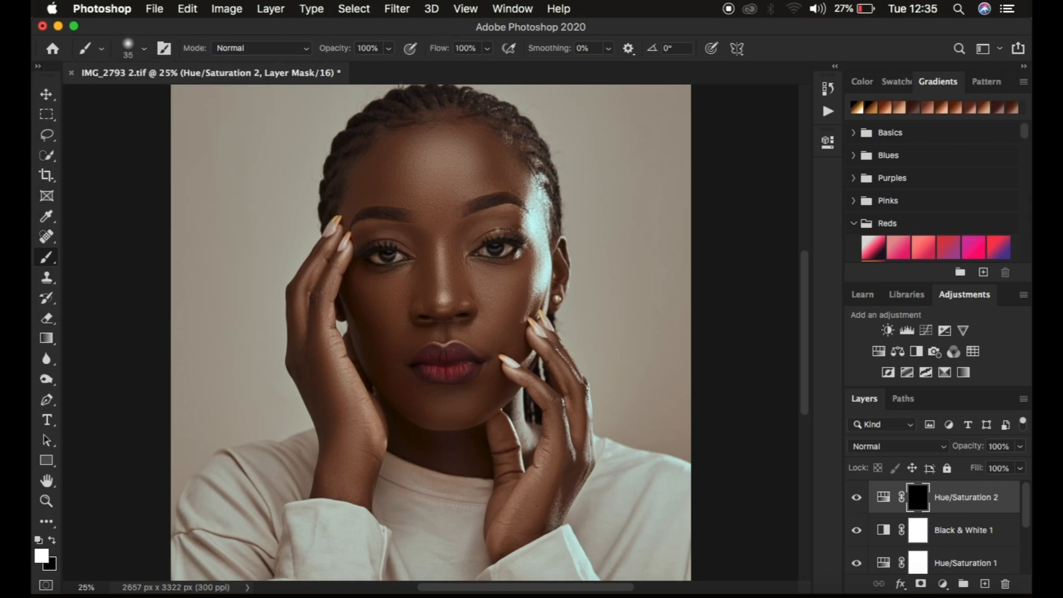
pyautogui.click(54, 540)
pyautogui.click(54, 541)
pyautogui.click(53, 540)
pyautogui.click(54, 540)
# Reduce the brush to 25 px and paint white over both eyes on the Hue/Saturation 2 mask to desaturate them.
pyautogui.press('super+equal')
pyautogui.press('super+equal')
pyautogui.press('super+equal')
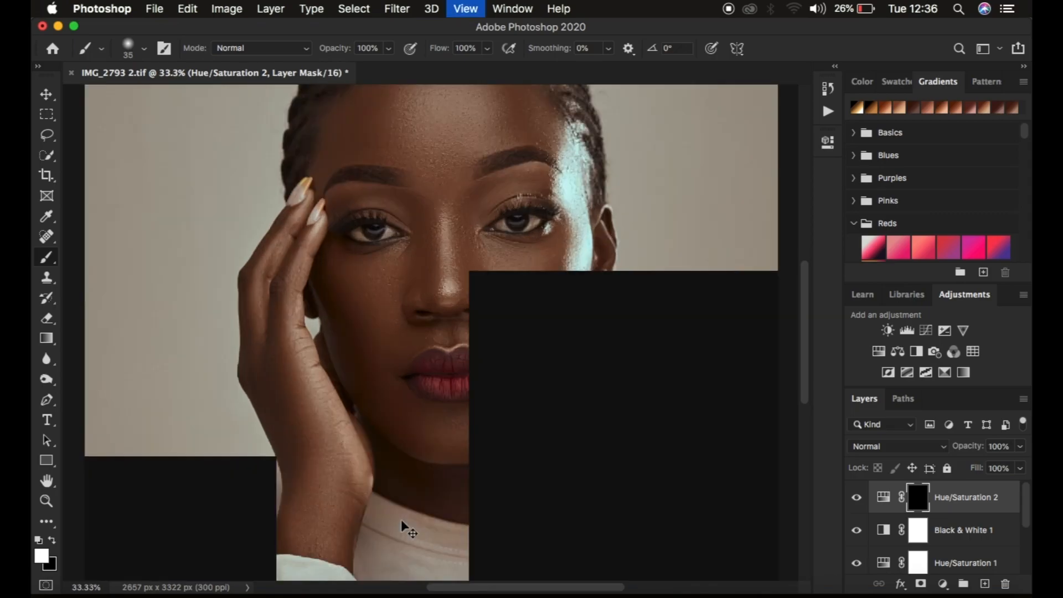
pyautogui.press('super+equal')
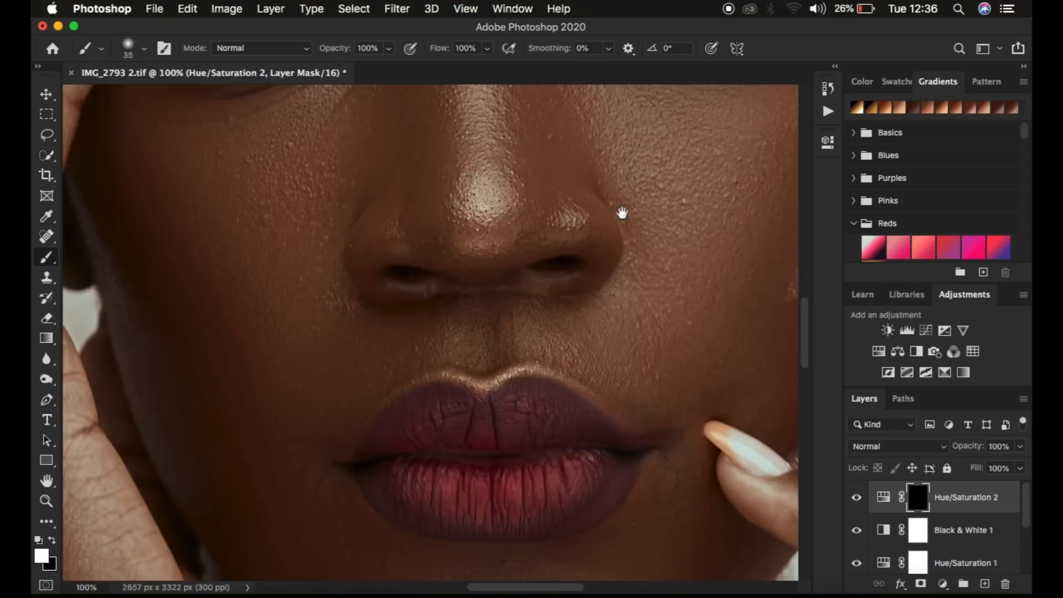
pyautogui.moveTo(622, 216)
pyautogui.mouseDown()
pyautogui.moveTo(584, 483)
pyautogui.moveTo(584, 445)
pyautogui.mouseUp()
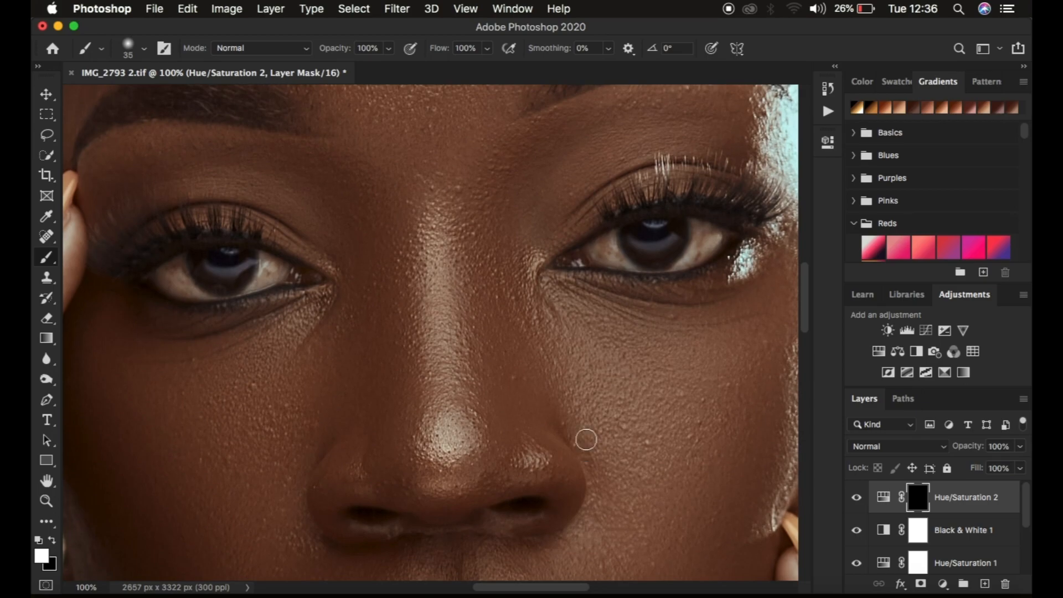
pyautogui.press('[')
pyautogui.press('[')
pyautogui.moveTo(615, 248)
pyautogui.mouseDown()
pyautogui.moveTo(656, 265)
pyautogui.moveTo(702, 244)
pyautogui.moveTo(700, 223)
pyautogui.moveTo(702, 251)
pyautogui.moveTo(690, 247)
pyautogui.moveTo(692, 226)
pyautogui.moveTo(708, 244)
pyautogui.moveTo(677, 263)
pyautogui.moveTo(696, 223)
pyautogui.mouseUp()
pyautogui.moveTo(173, 258)
pyautogui.mouseDown()
pyautogui.moveTo(189, 275)
pyautogui.moveTo(166, 285)
pyautogui.moveTo(226, 291)
pyautogui.moveTo(264, 275)
pyautogui.moveTo(261, 259)
pyautogui.moveTo(271, 264)
pyautogui.moveTo(260, 269)
pyautogui.moveTo(275, 269)
pyautogui.moveTo(201, 291)
pyautogui.moveTo(176, 266)
pyautogui.moveTo(155, 270)
pyautogui.moveTo(163, 285)
pyautogui.moveTo(186, 289)
pyautogui.moveTo(174, 265)
pyautogui.moveTo(198, 287)
pyautogui.moveTo(251, 282)
pyautogui.moveTo(259, 255)
pyautogui.moveTo(279, 269)
pyautogui.mouseUp()
# Compare the whole retouched portrait with the original by isolating the Background layer and restoring all layers twice.
pyautogui.press('super+minus')
pyautogui.press('super+minus')
pyautogui.press('super+minus')
pyautogui.press('super+minus')
pyautogui.press('super+minus')
pyautogui.press('super+minus')
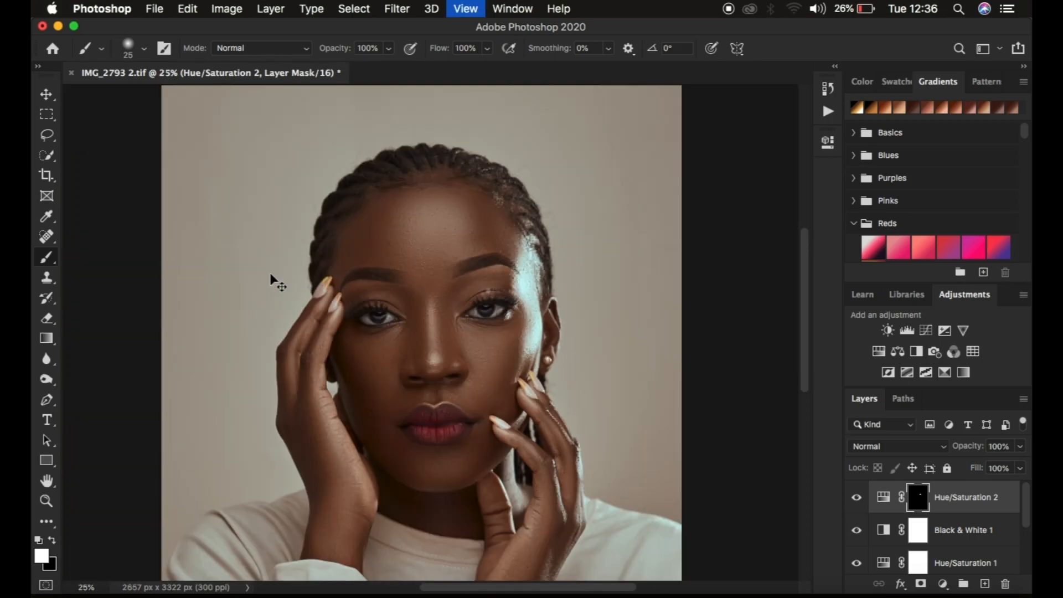
pyautogui.press('super+equal')
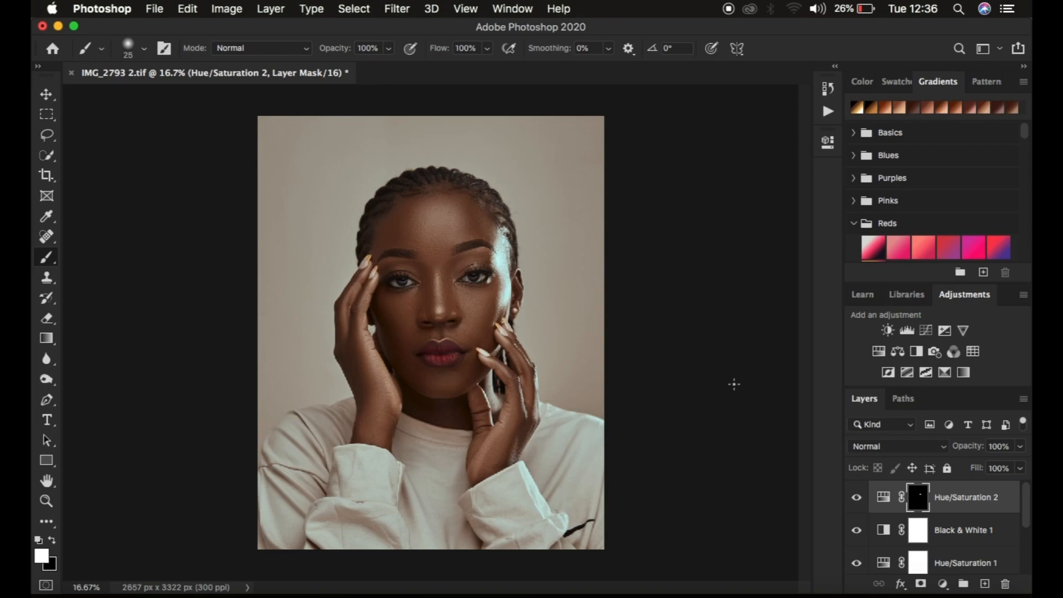
pyautogui.scroll(-5, 968, 562)
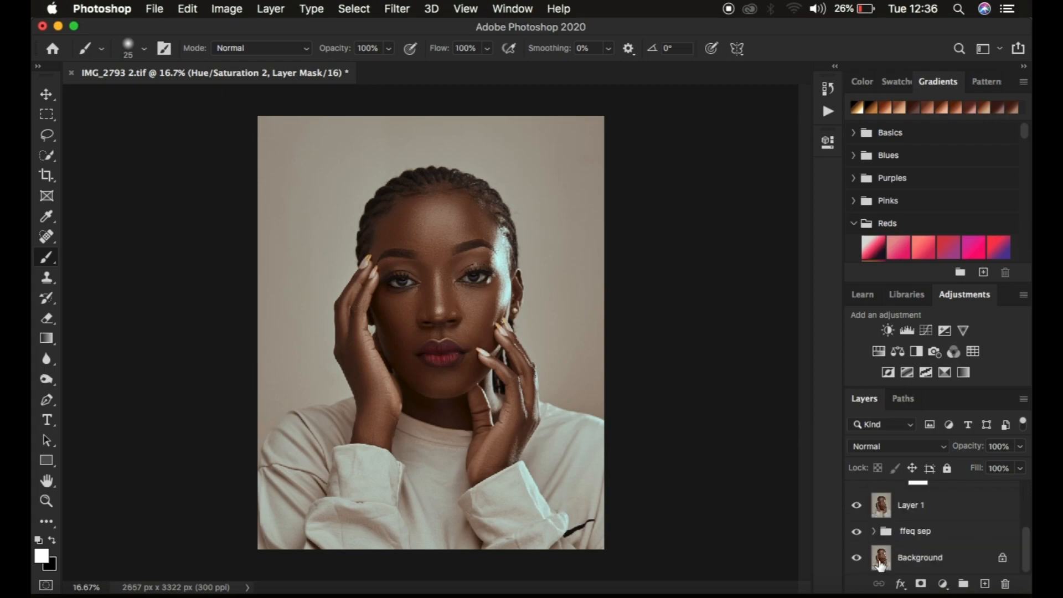
pyautogui.keyDown('alt'); pyautogui.click(856, 558); pyautogui.keyUp('alt')
pyautogui.keyDown('alt'); pyautogui.click(857, 559); pyautogui.keyUp('alt')
pyautogui.keyDown('alt'); pyautogui.click(856, 559); pyautogui.keyUp('alt')
pyautogui.keyDown('alt'); pyautogui.click(857, 559); pyautogui.keyUp('alt')
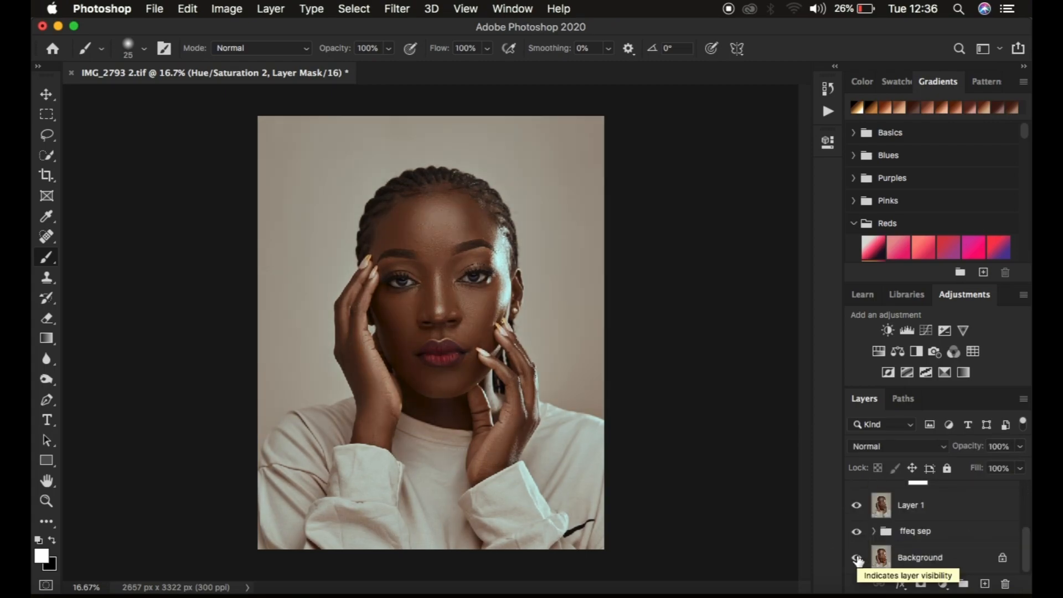
# Set up a JPG export at 100% quality with Bicubic Sharper resampling, sRGB conversion and an embedded color profile.
pyautogui.click(155, 9)
pyautogui.moveTo(227, 228)
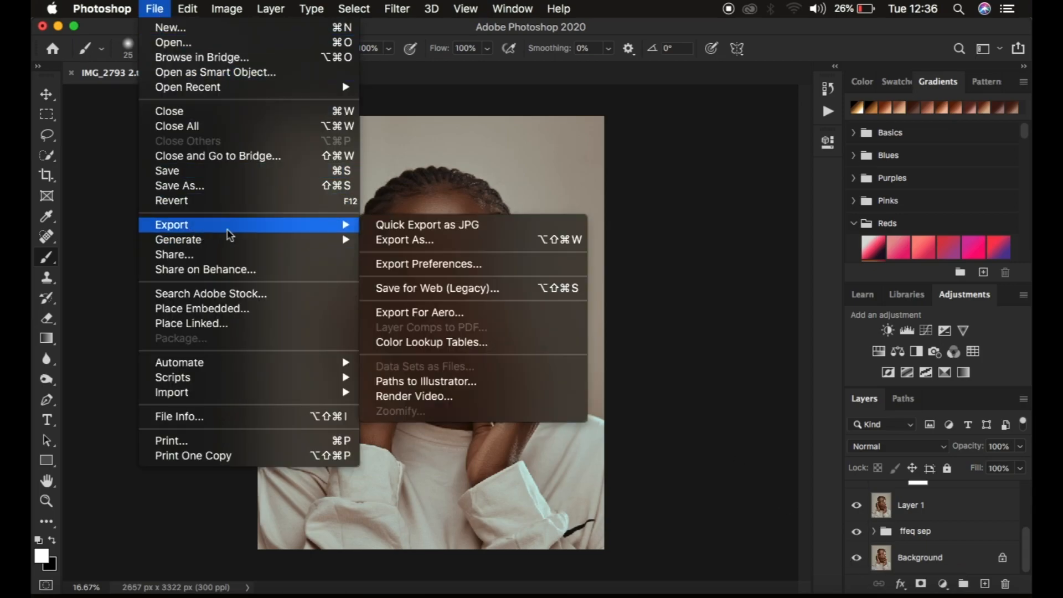
pyautogui.click(408, 241)
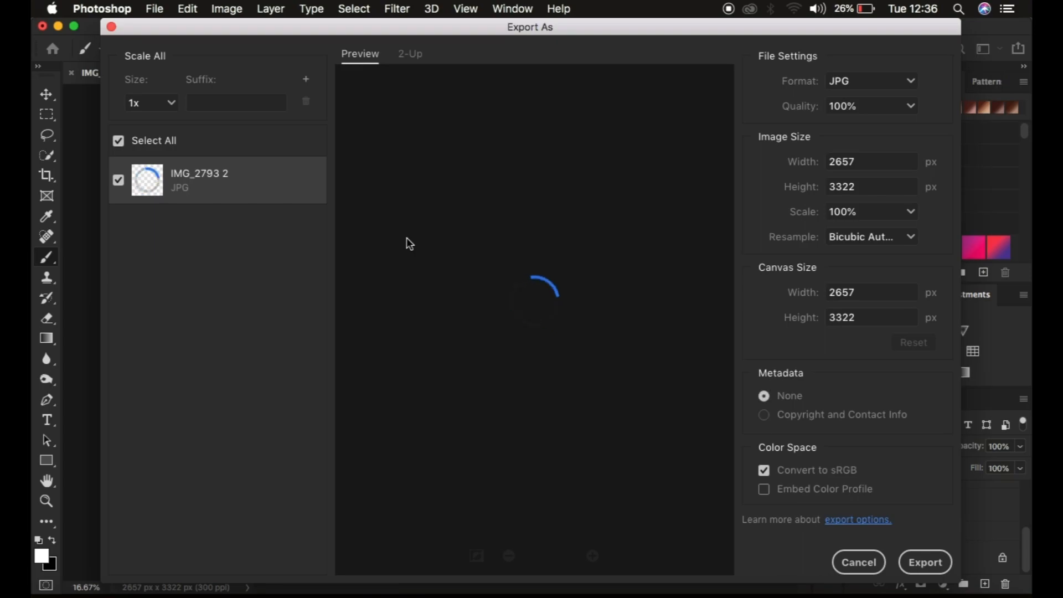
pyautogui.click(863, 89)
pyautogui.click(863, 89)
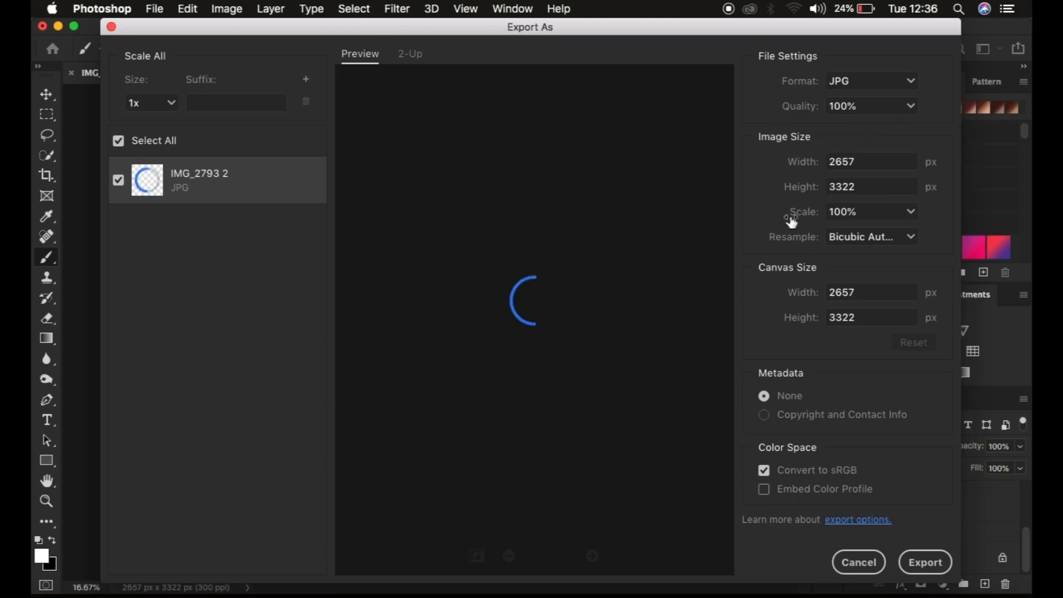
pyautogui.click(865, 242)
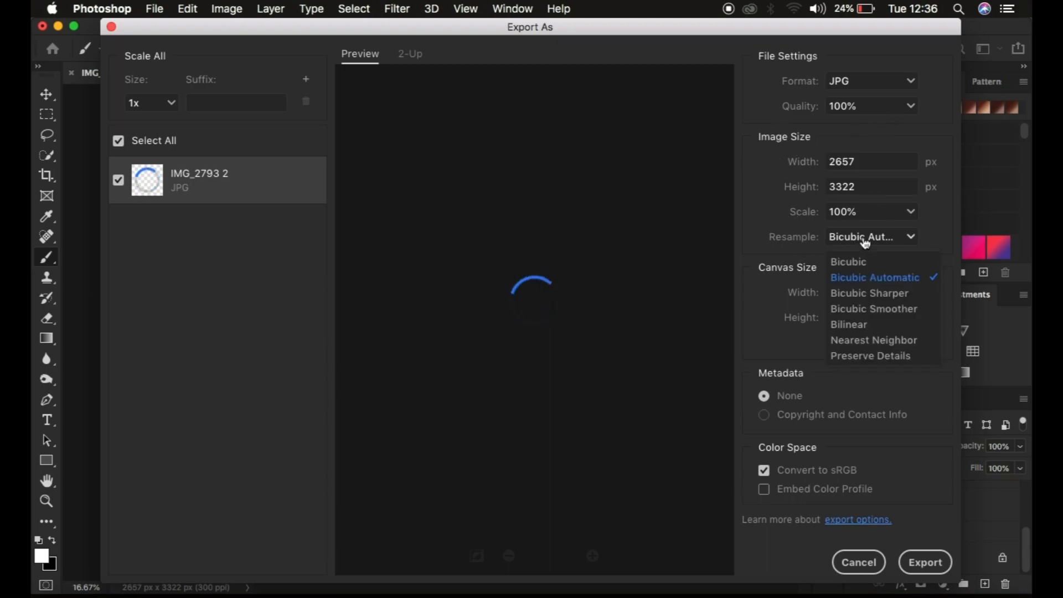
pyautogui.click(873, 294)
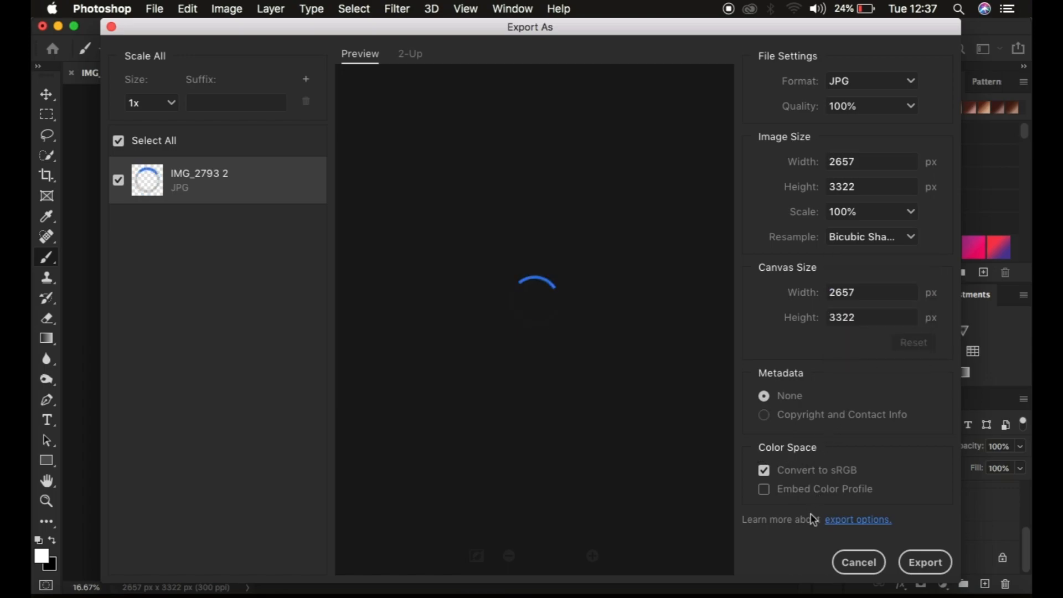
pyautogui.click(765, 493)
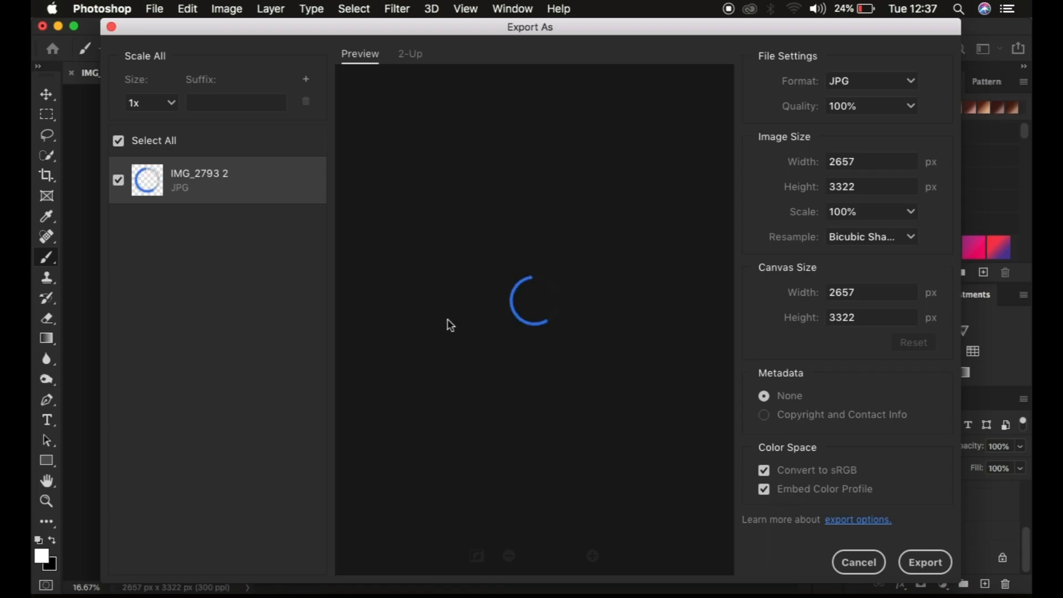
# Bring up the save location for the JPG export and cancel the export without saving.
pyautogui.click(924, 563)
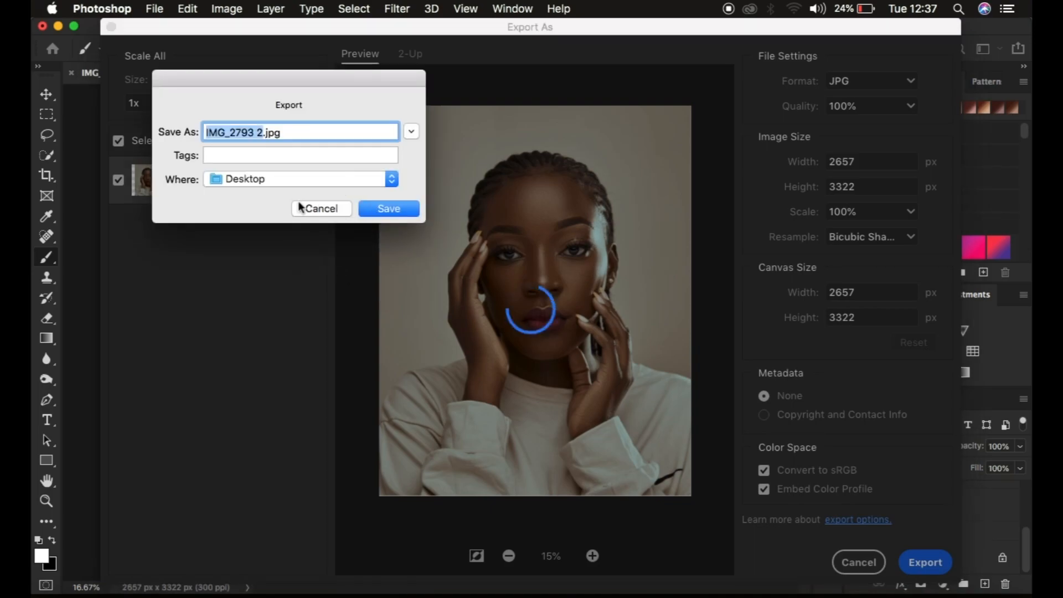
pyautogui.click(317, 207)
pyautogui.click(858, 562)
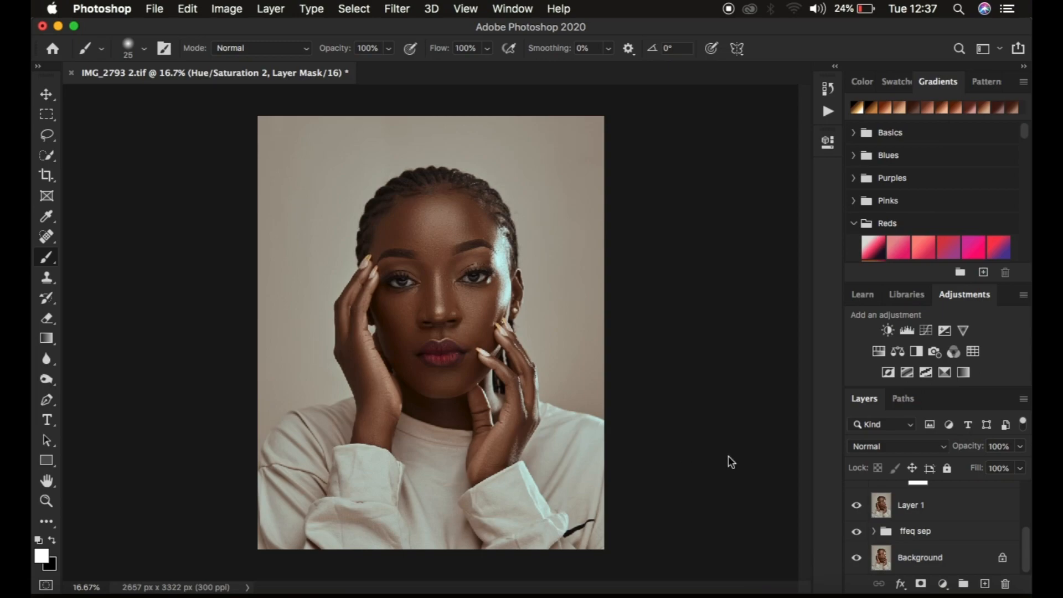